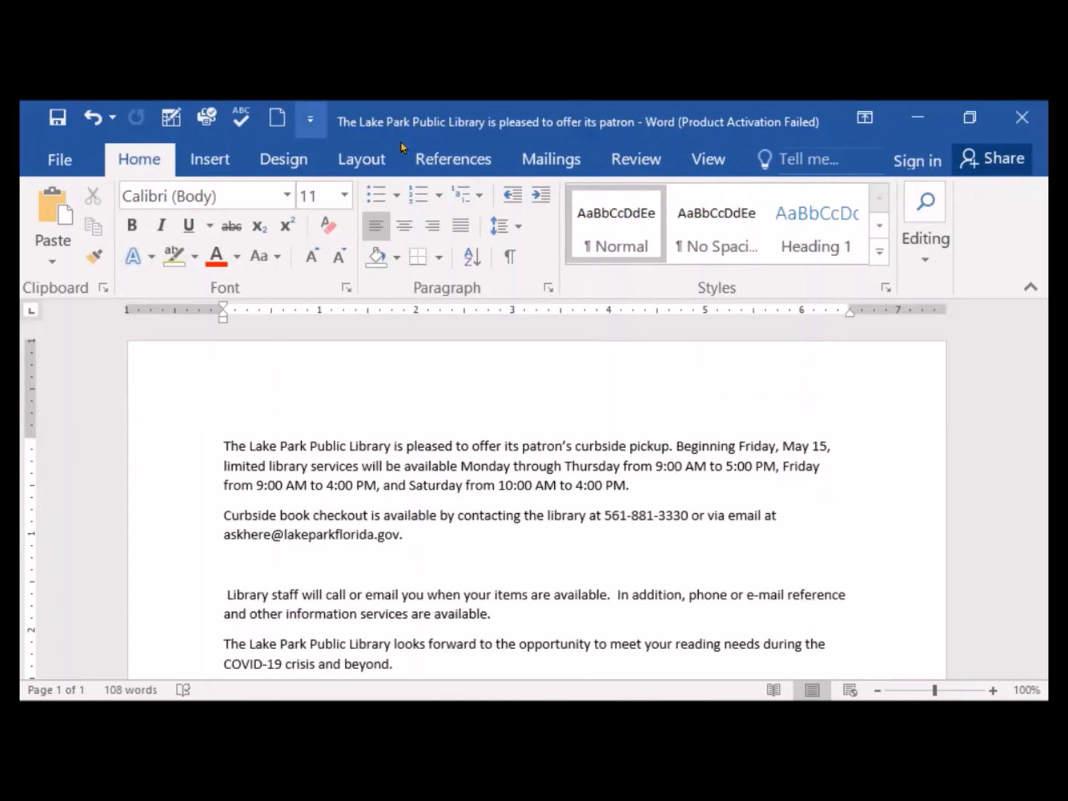
- Review which commands can be shown on the Quick Access Toolbar, leaving the selection unchanged
click(310, 119)
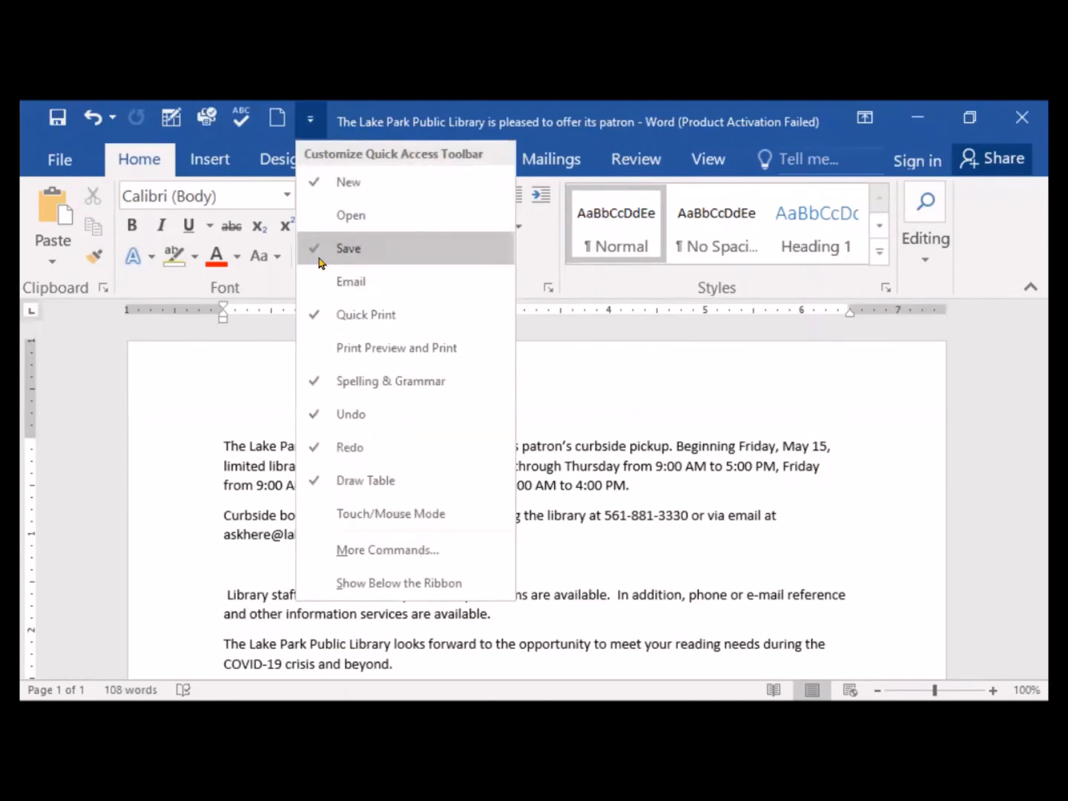
click(221, 380)
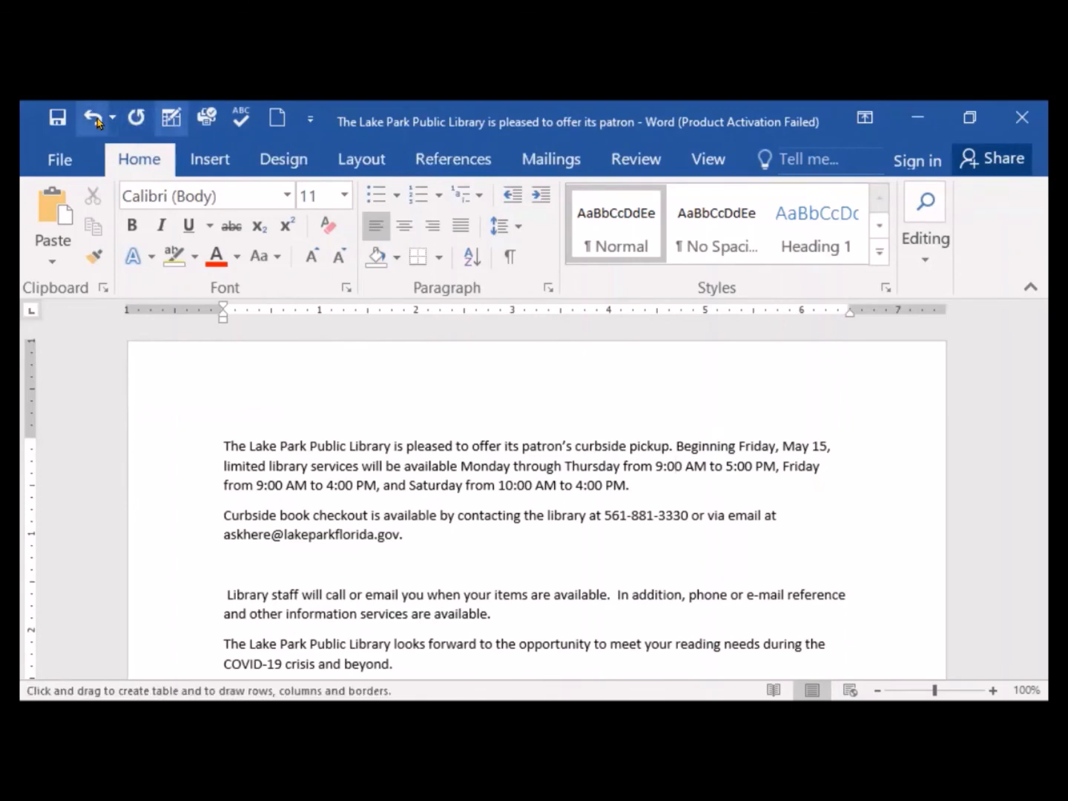
- Reduce the ribbon to Show Tabs and restore it to Show Tabs and Commands
click(857, 134)
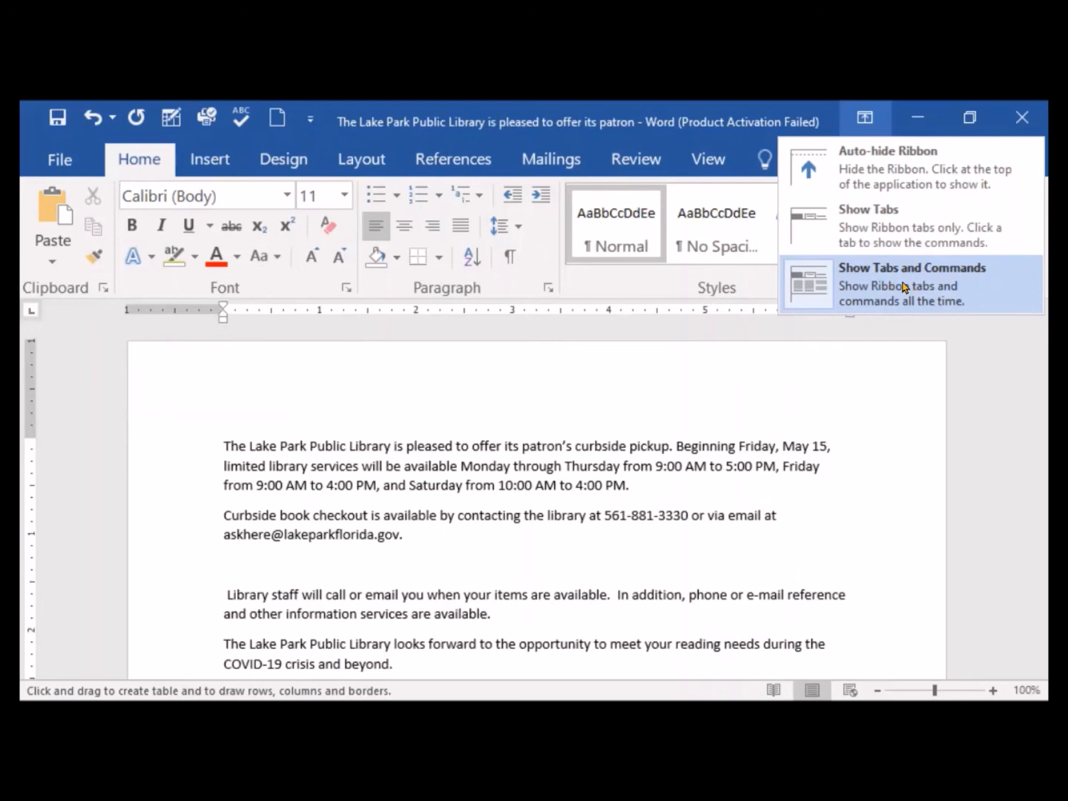
click(899, 242)
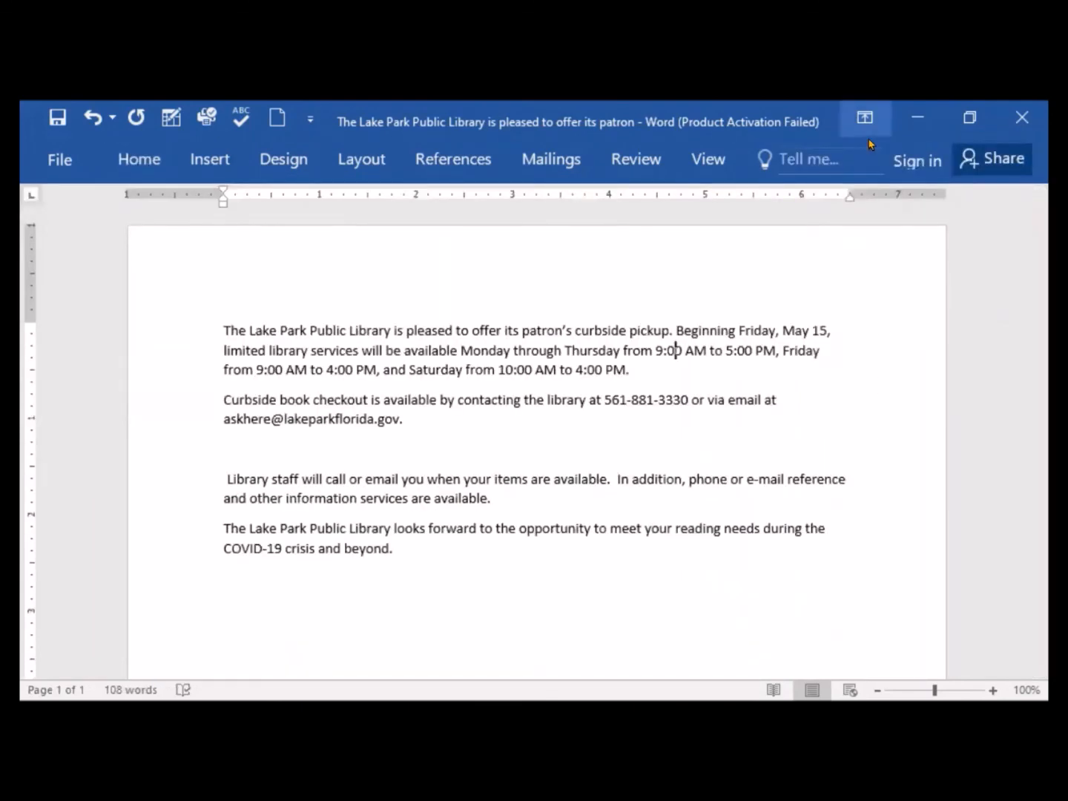
click(866, 126)
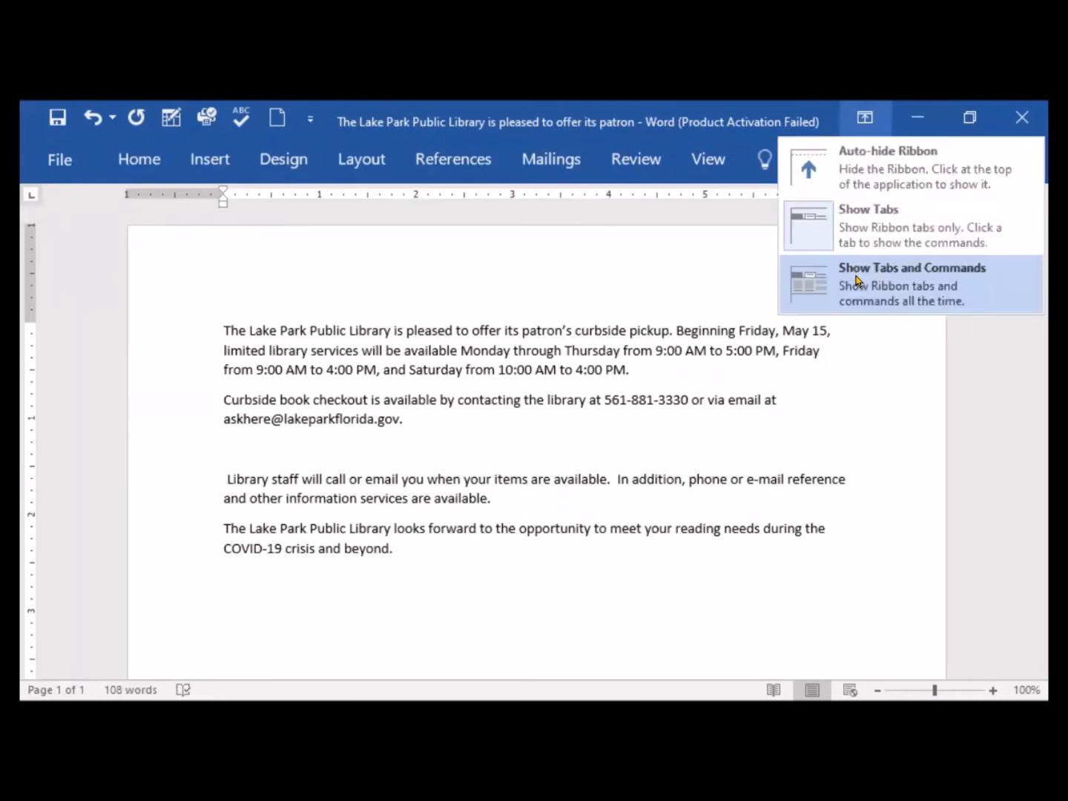
click(858, 281)
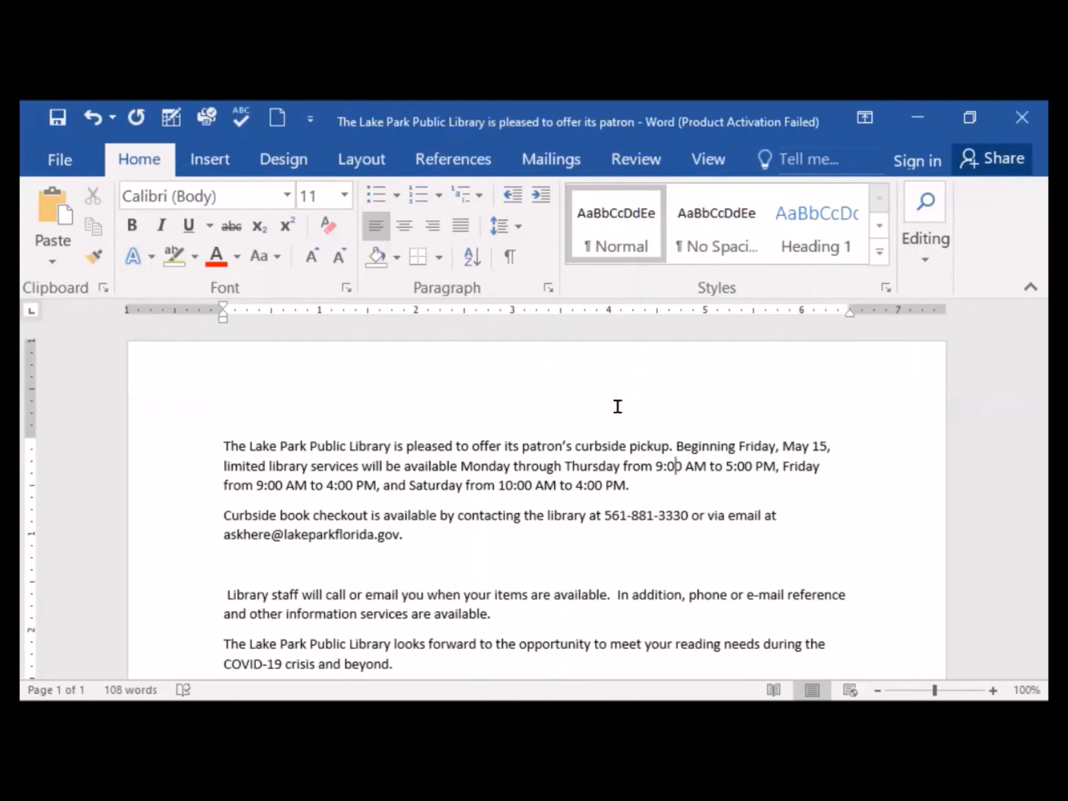
- View the document in Read Mode and Web Layout, and return it to Print Layout
click(706, 172)
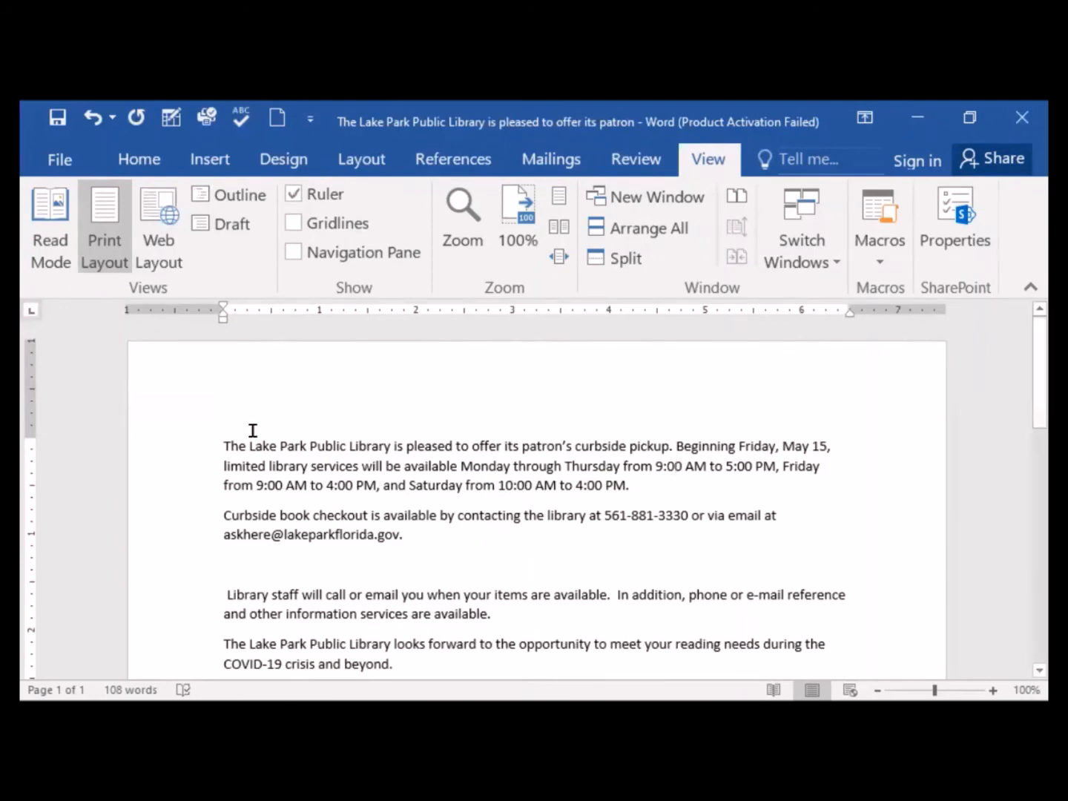
click(48, 247)
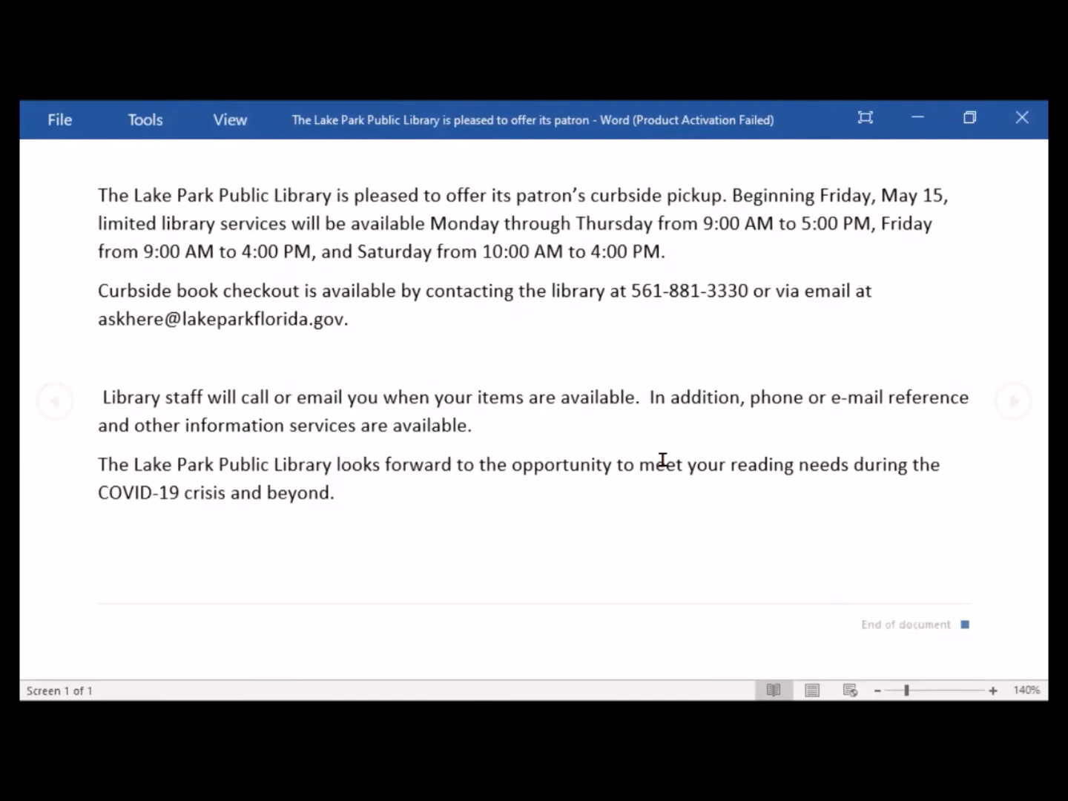
key(Escape)
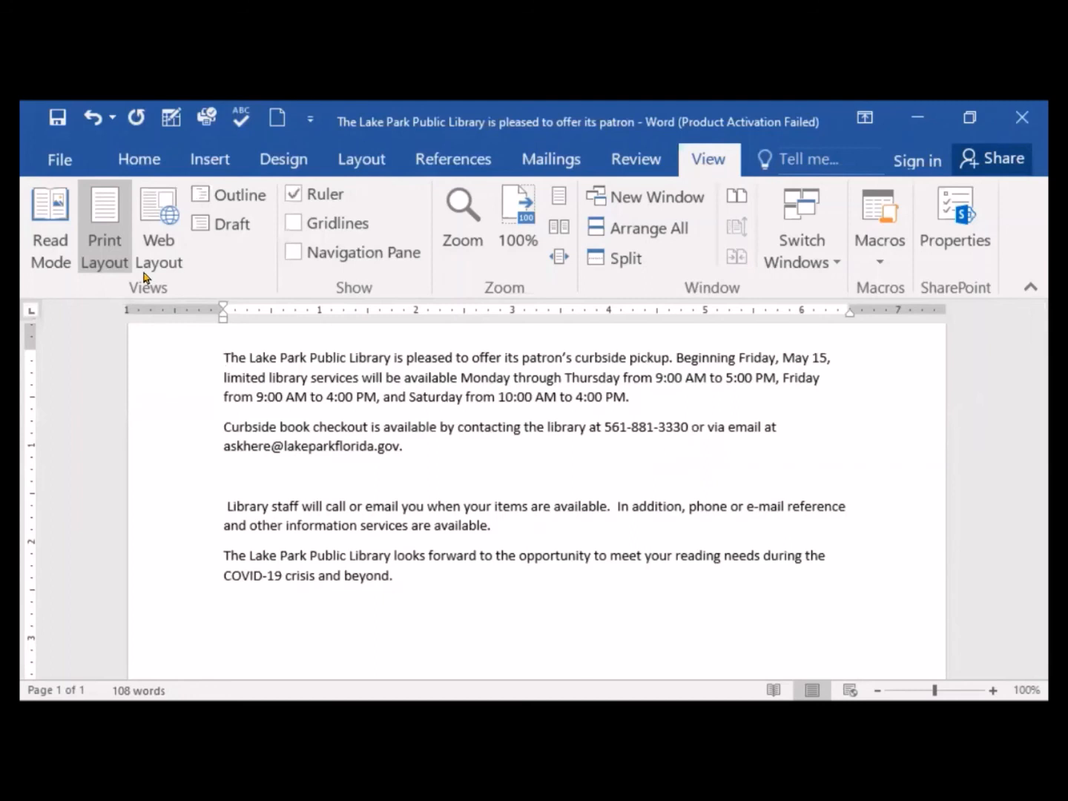
click(158, 229)
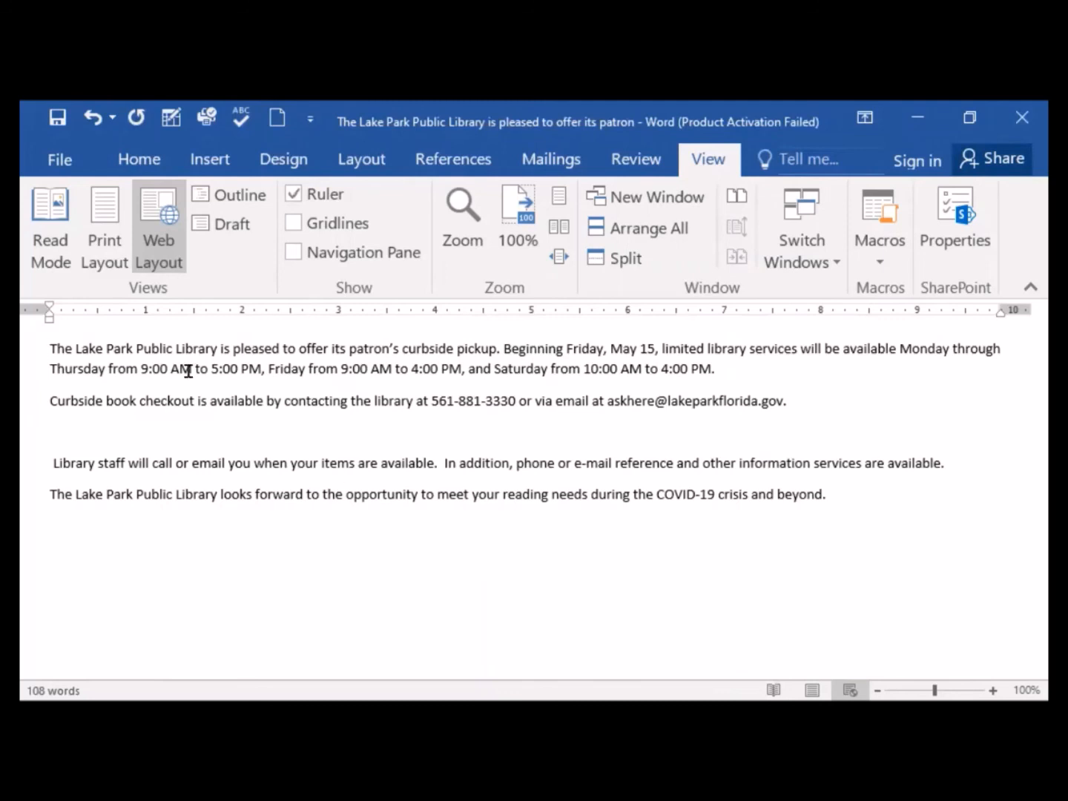
click(109, 244)
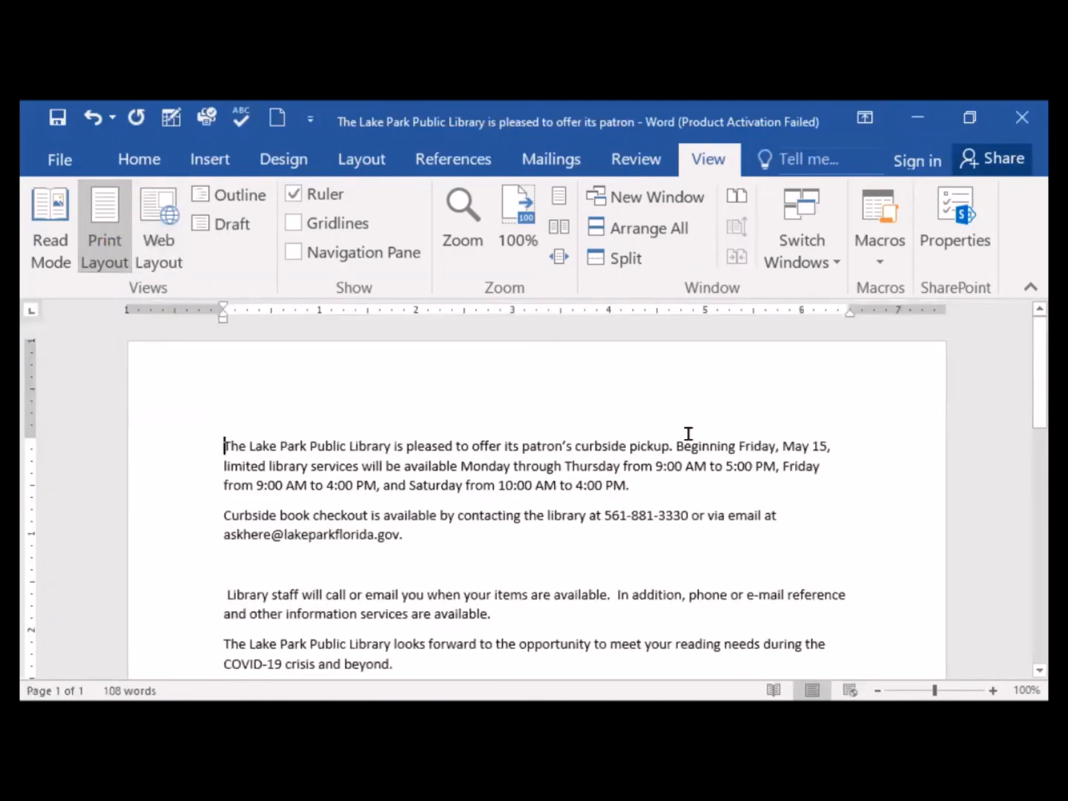
- Examine the options for inserting a table into the document
click(125, 163)
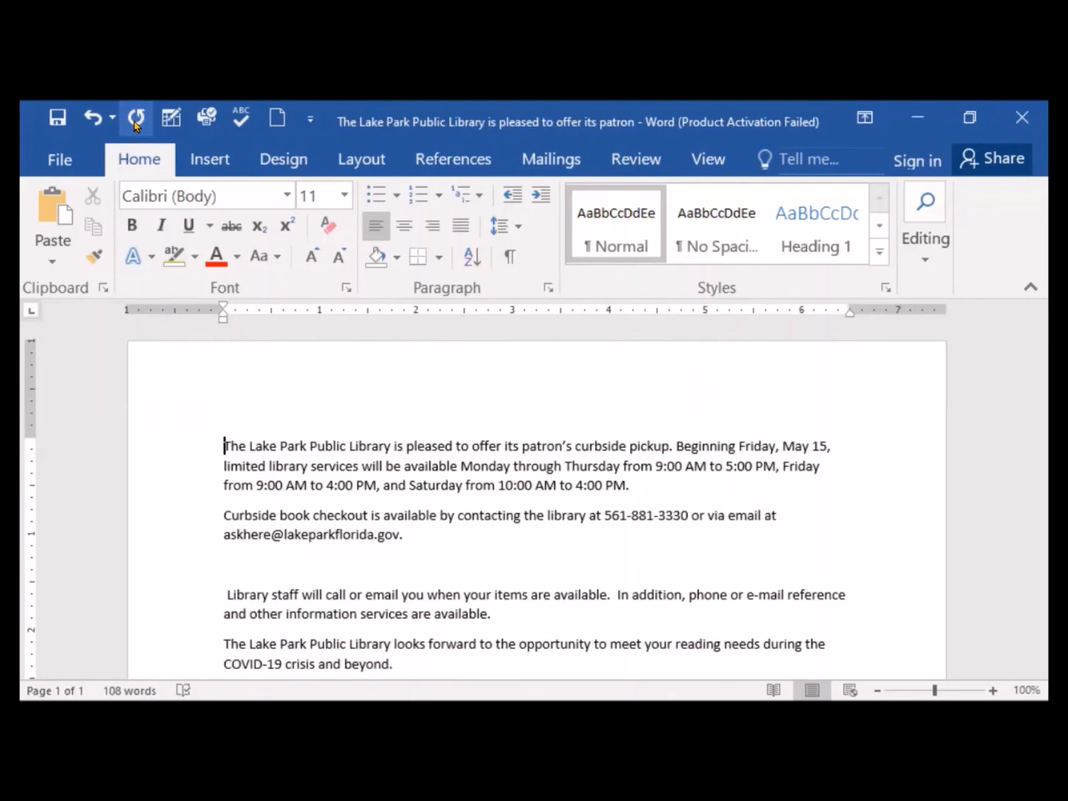
click(211, 160)
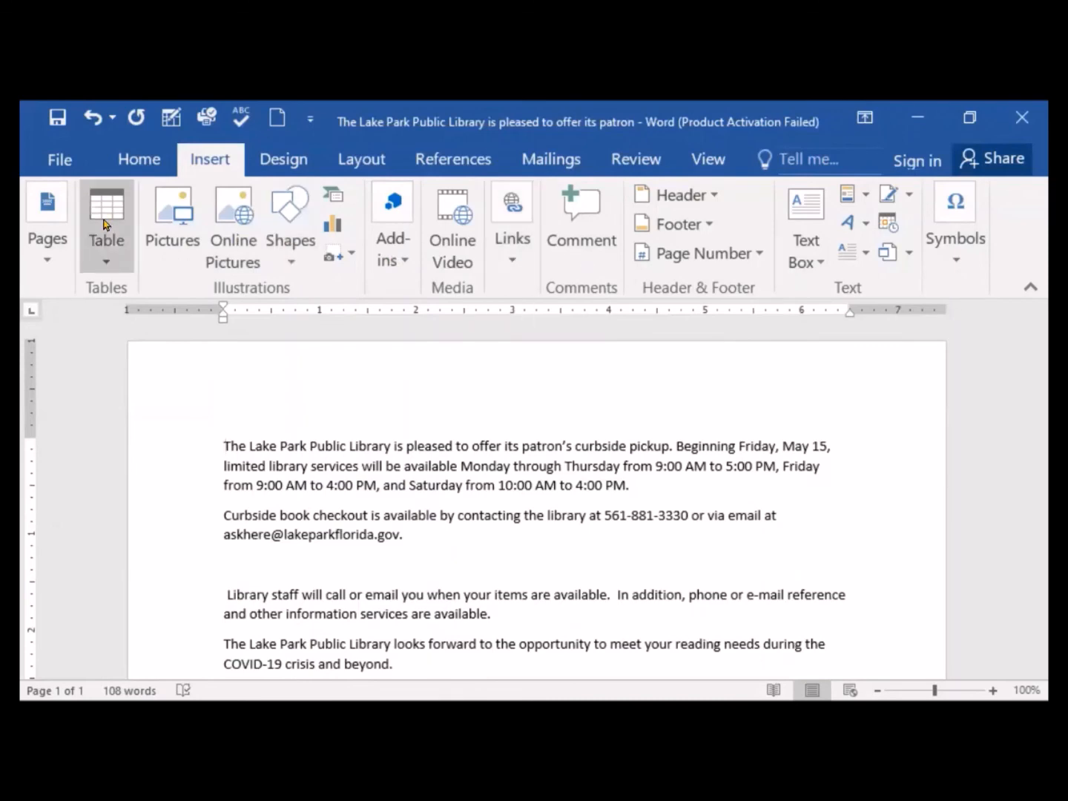
click(104, 268)
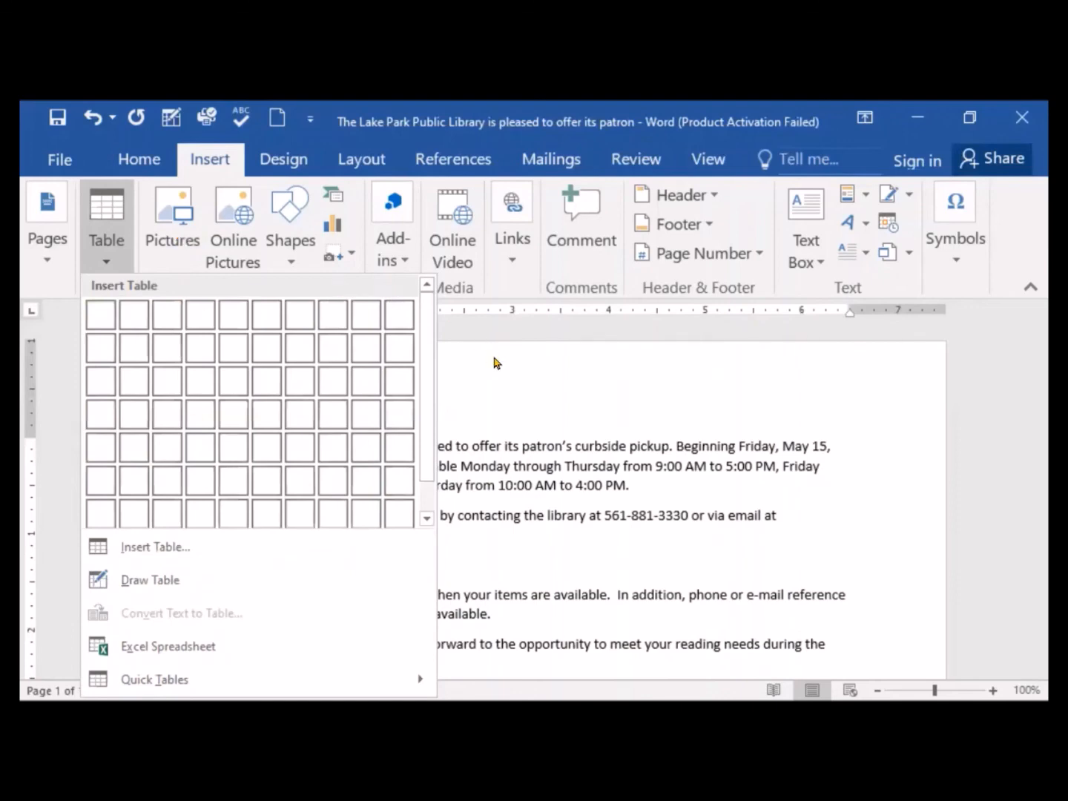
- Check the sources available for inserting online pictures and leave without choosing one
click(184, 230)
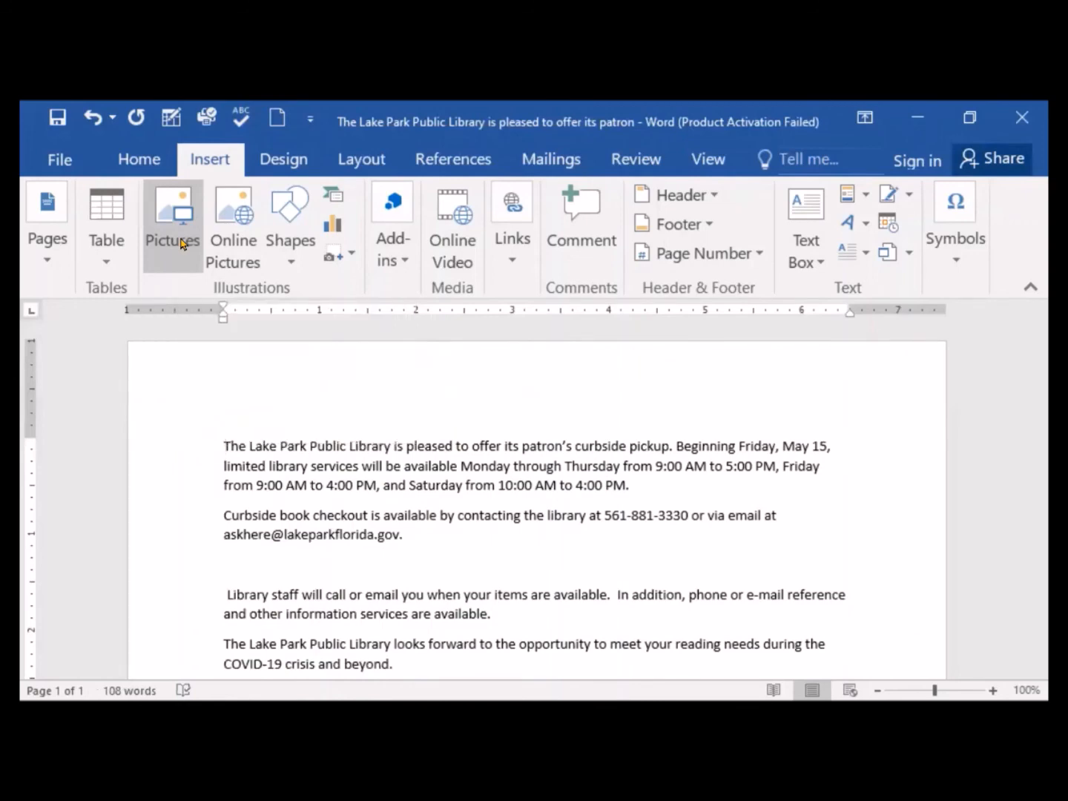
click(239, 249)
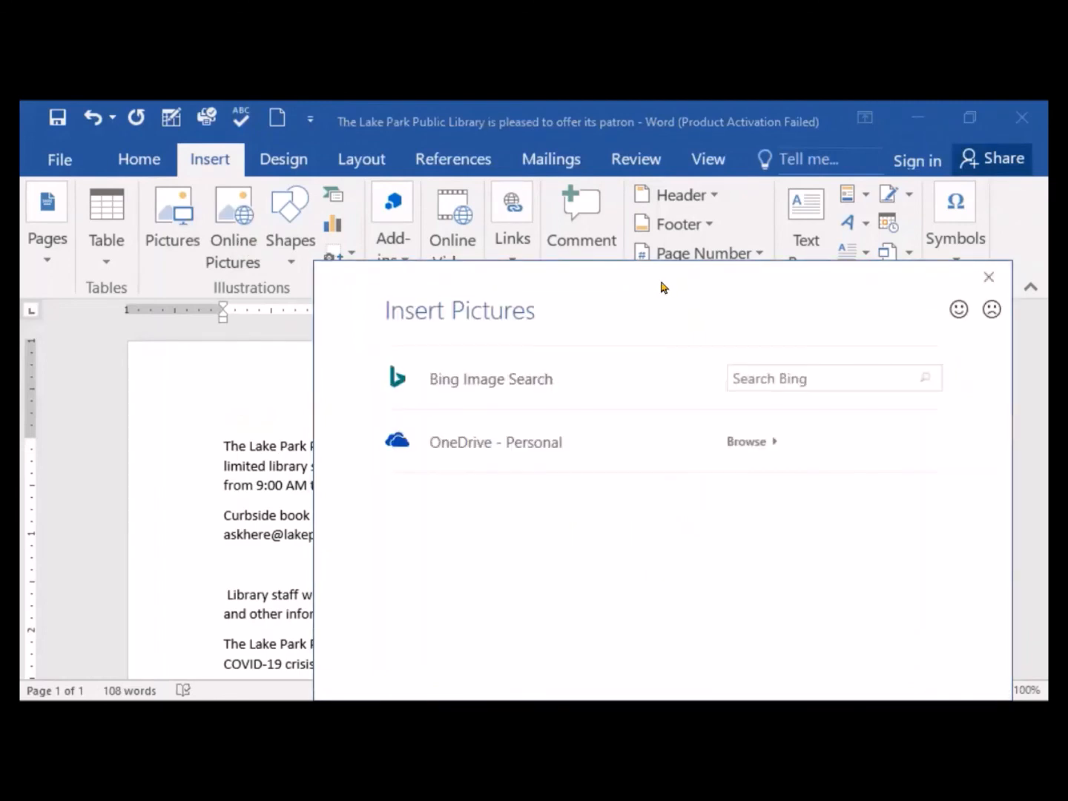
click(989, 279)
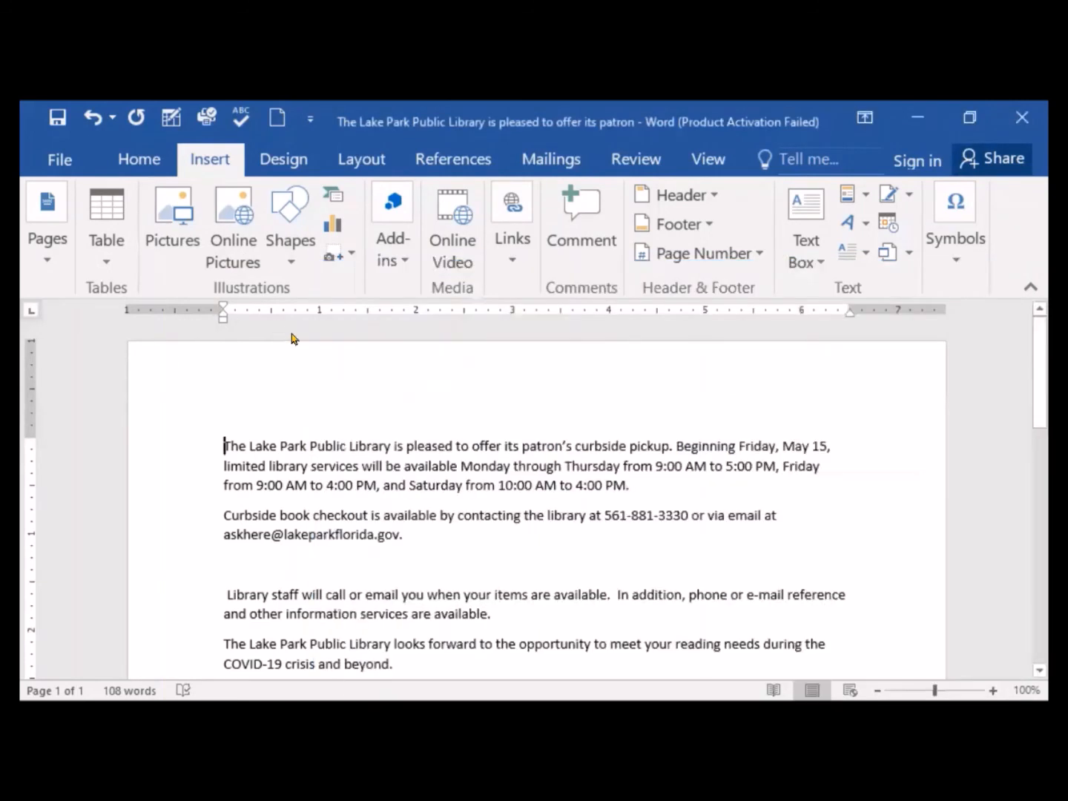
- Look through the full gallery of insertable shapes, from lines to callouts, without picking one
click(290, 264)
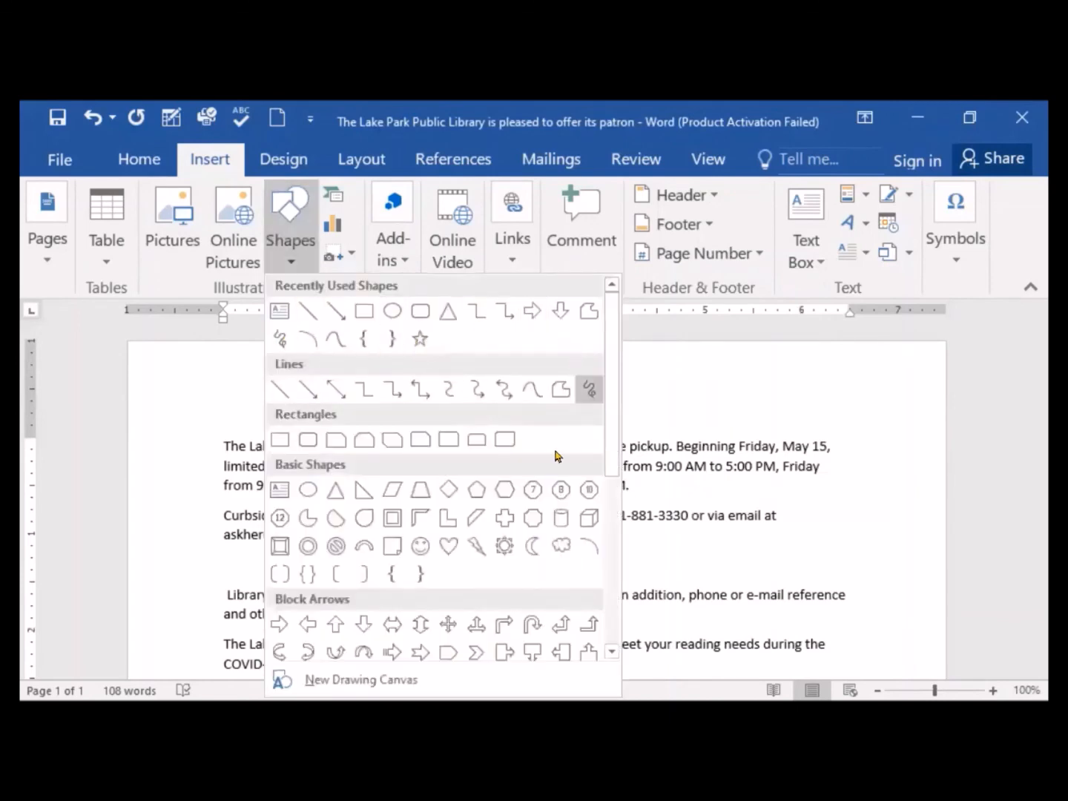
drag(612, 399, 621, 624)
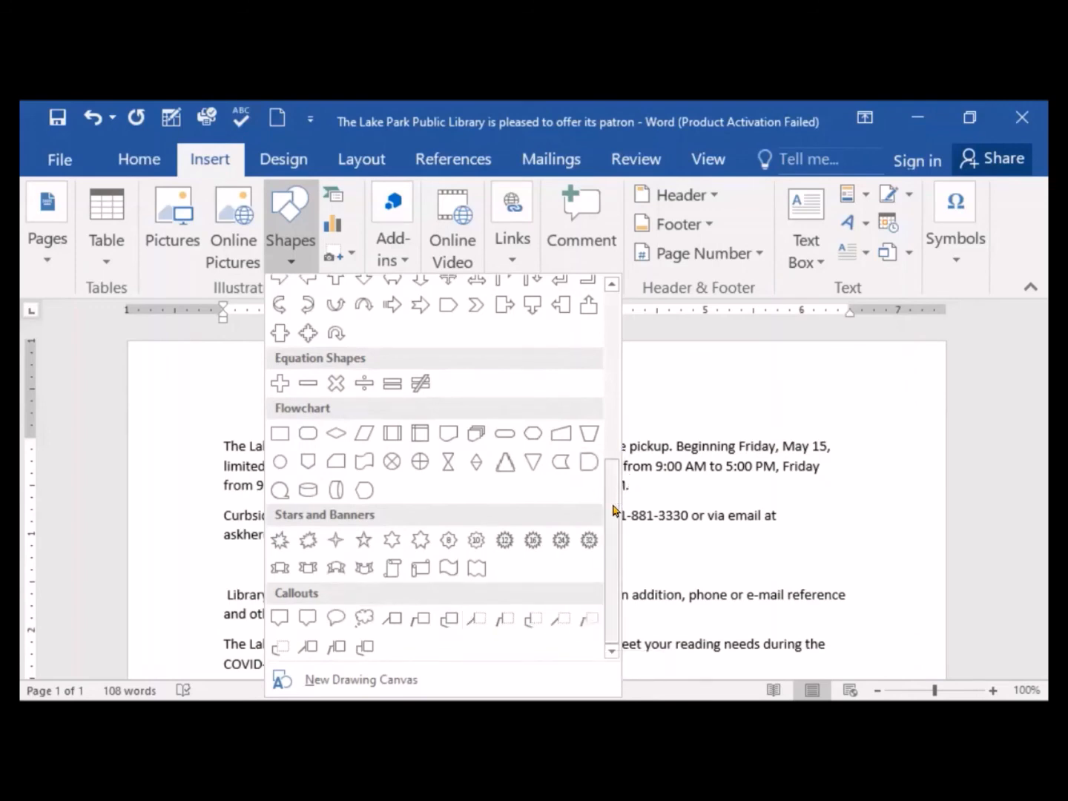
drag(615, 508, 613, 318)
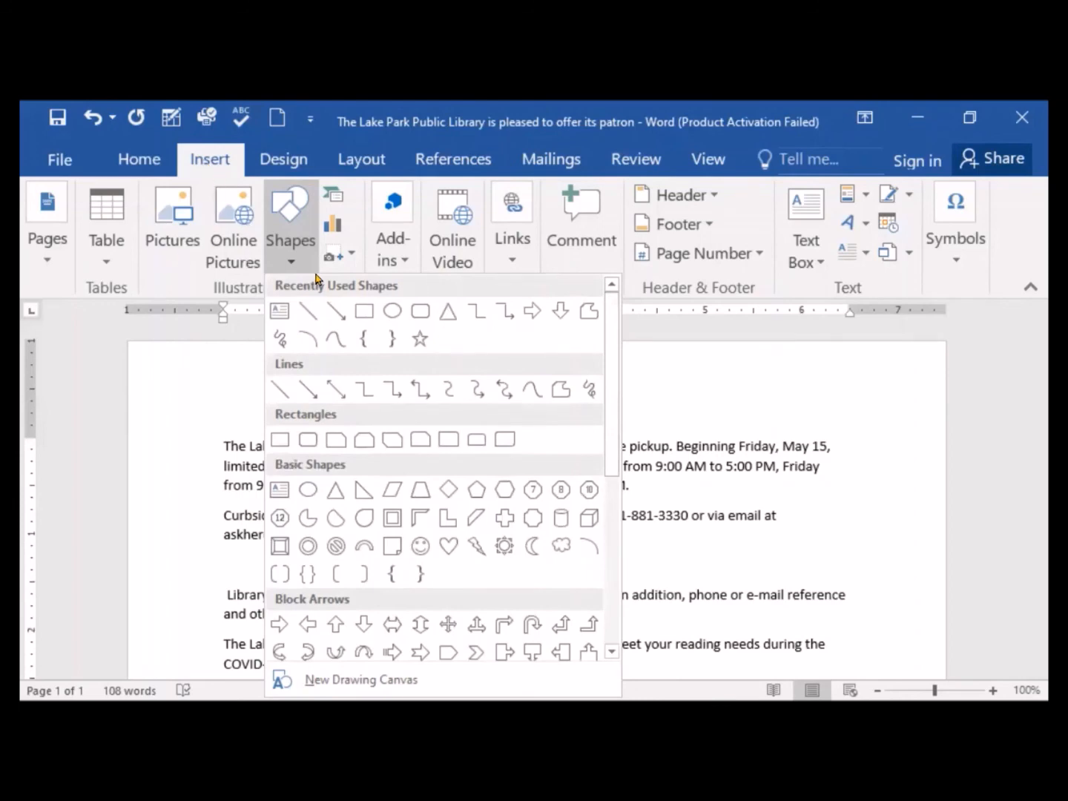
click(1001, 396)
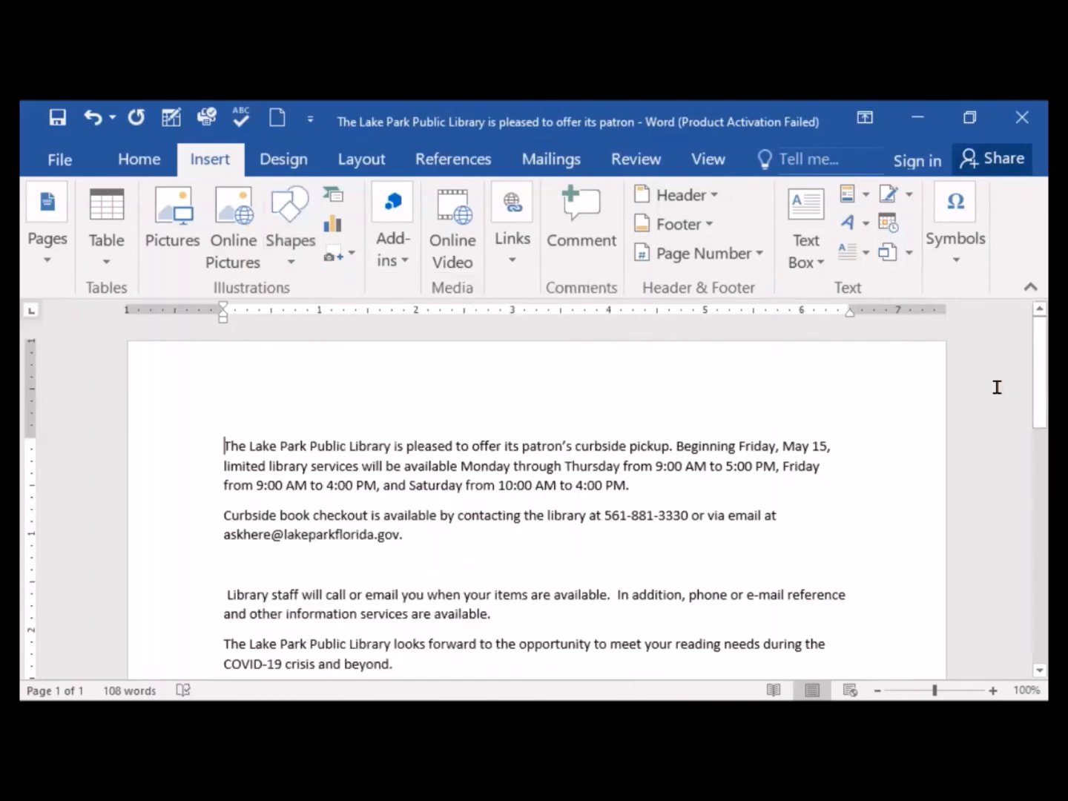
- Browse the built-in equations from Area of Circle down to Taylor Expansion
click(955, 203)
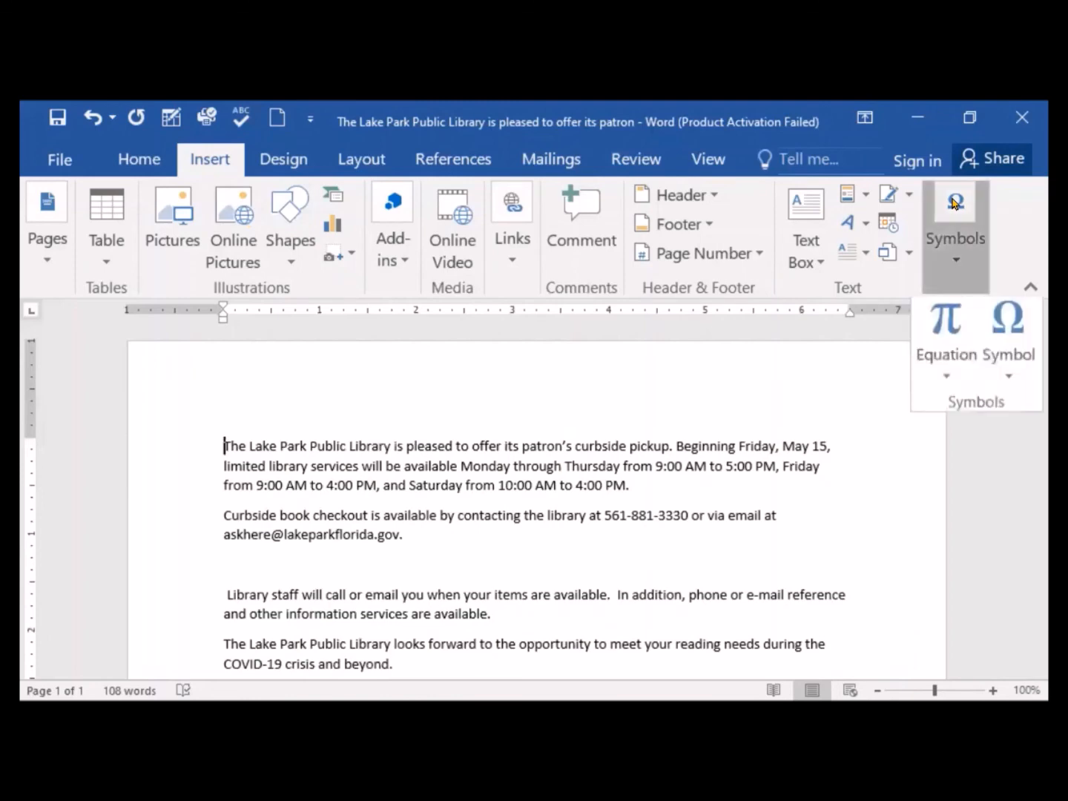
click(947, 384)
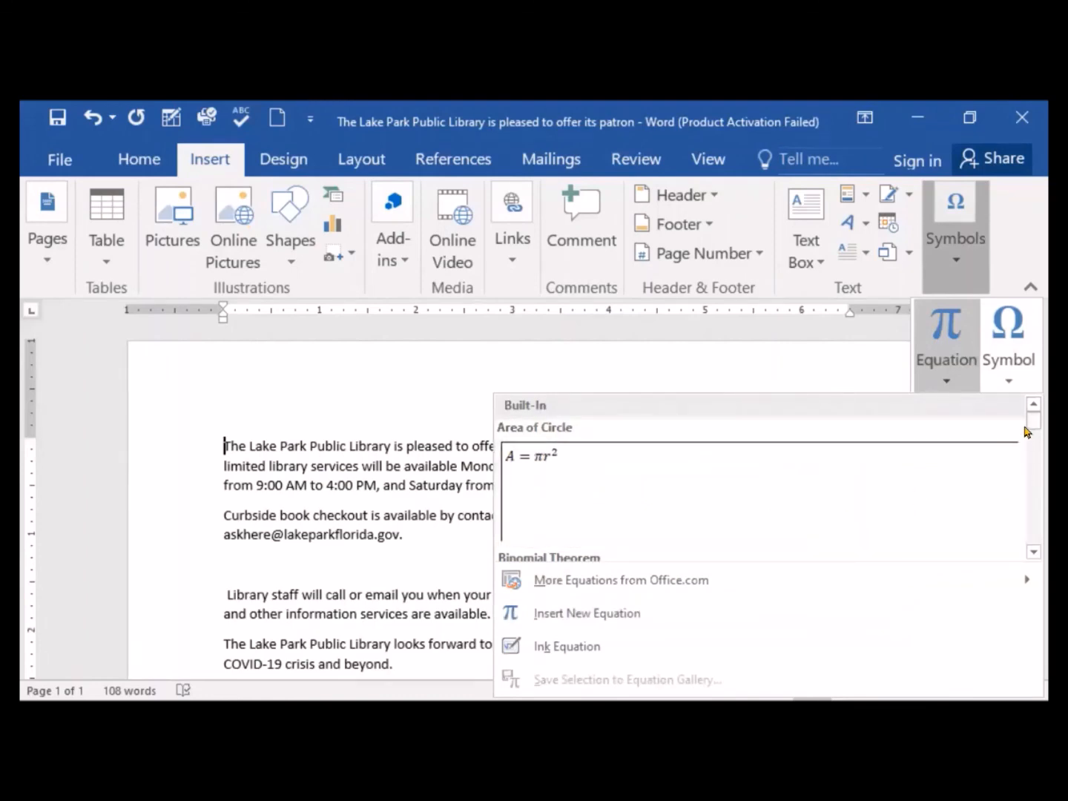
drag(1026, 432, 1027, 495)
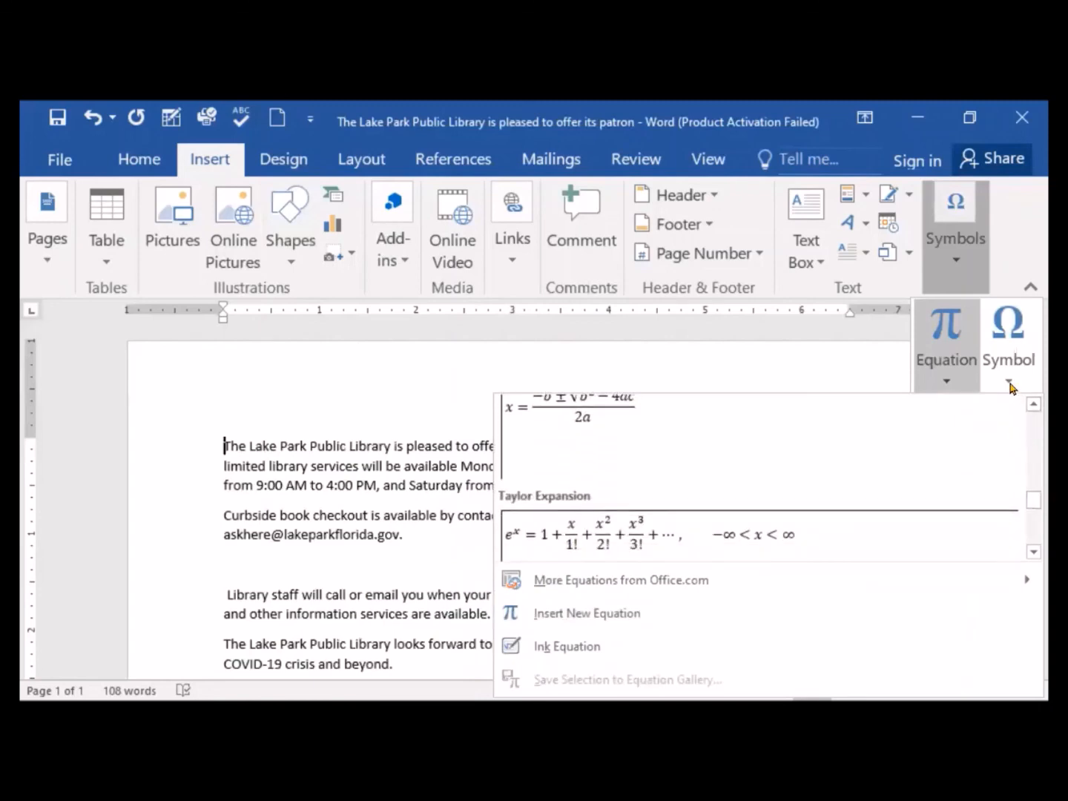
- Browse the Wingdings symbols and the special characters in the full Symbol dialog, and close it without inserting anything
click(1011, 388)
click(1013, 363)
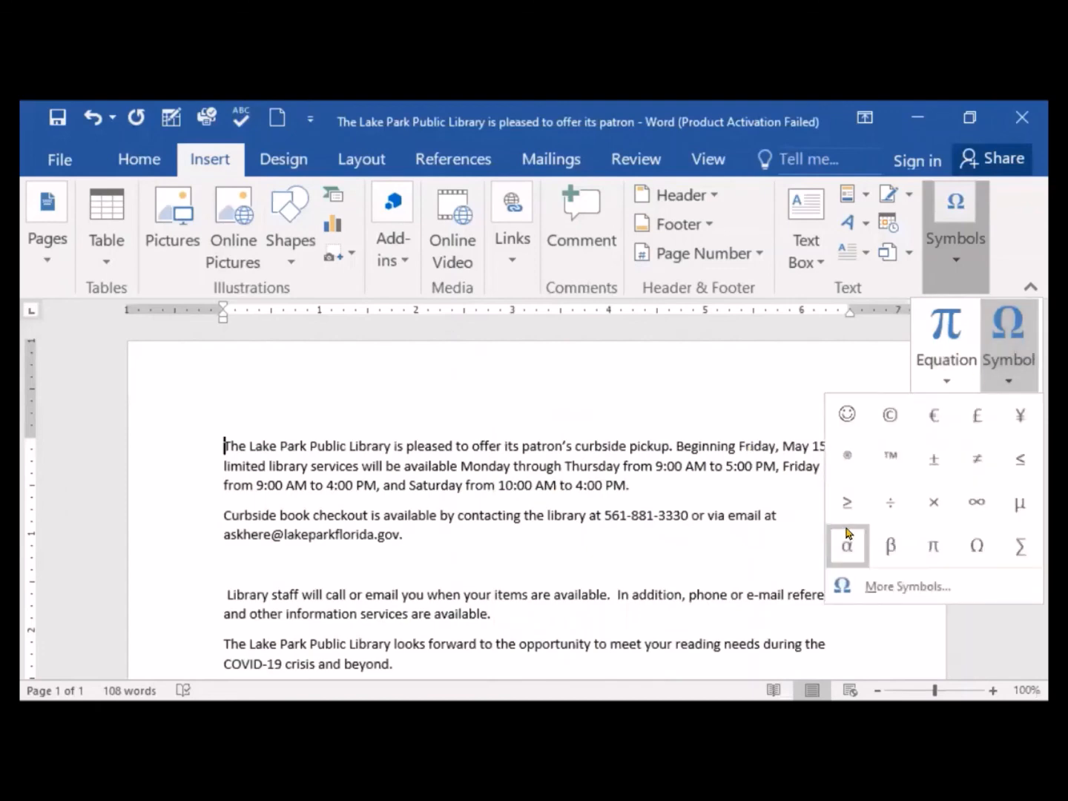
click(900, 587)
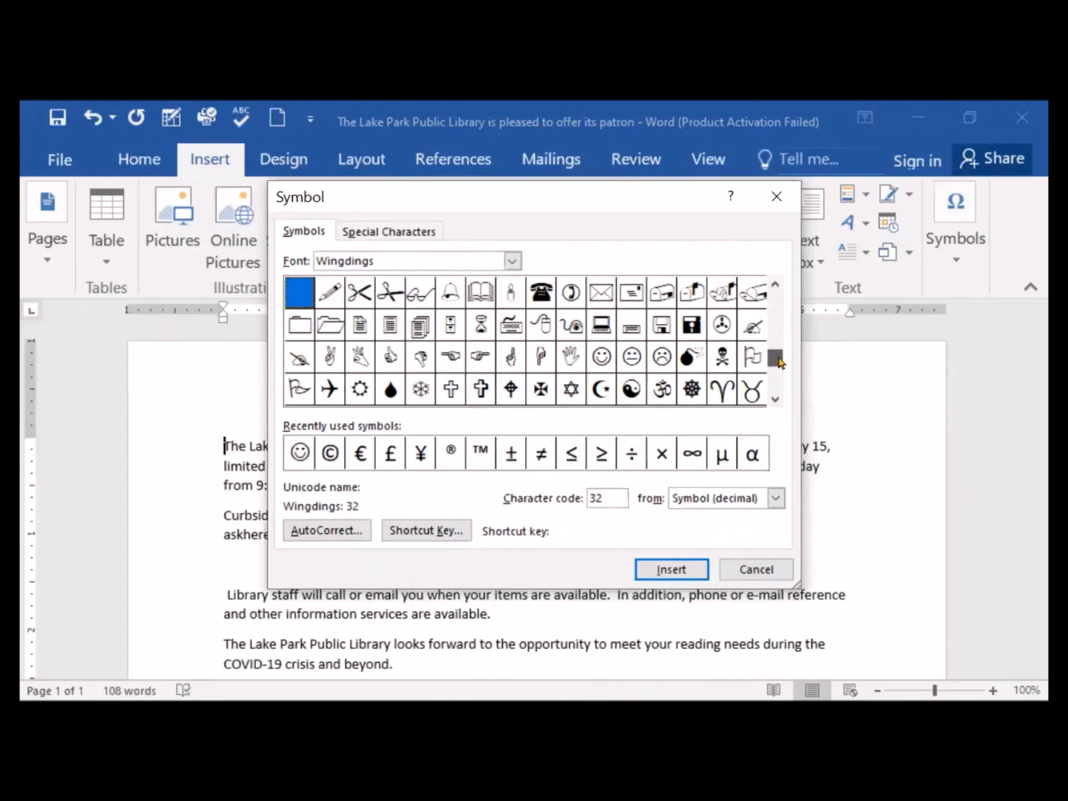
click(777, 363)
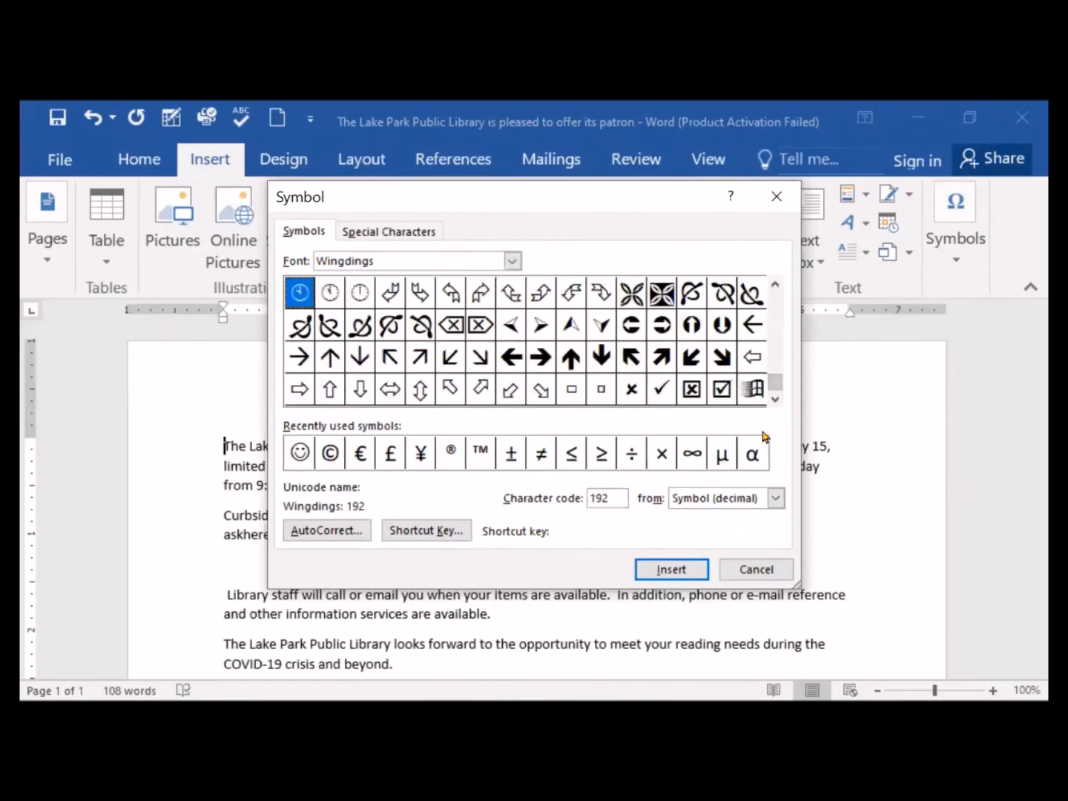
click(379, 232)
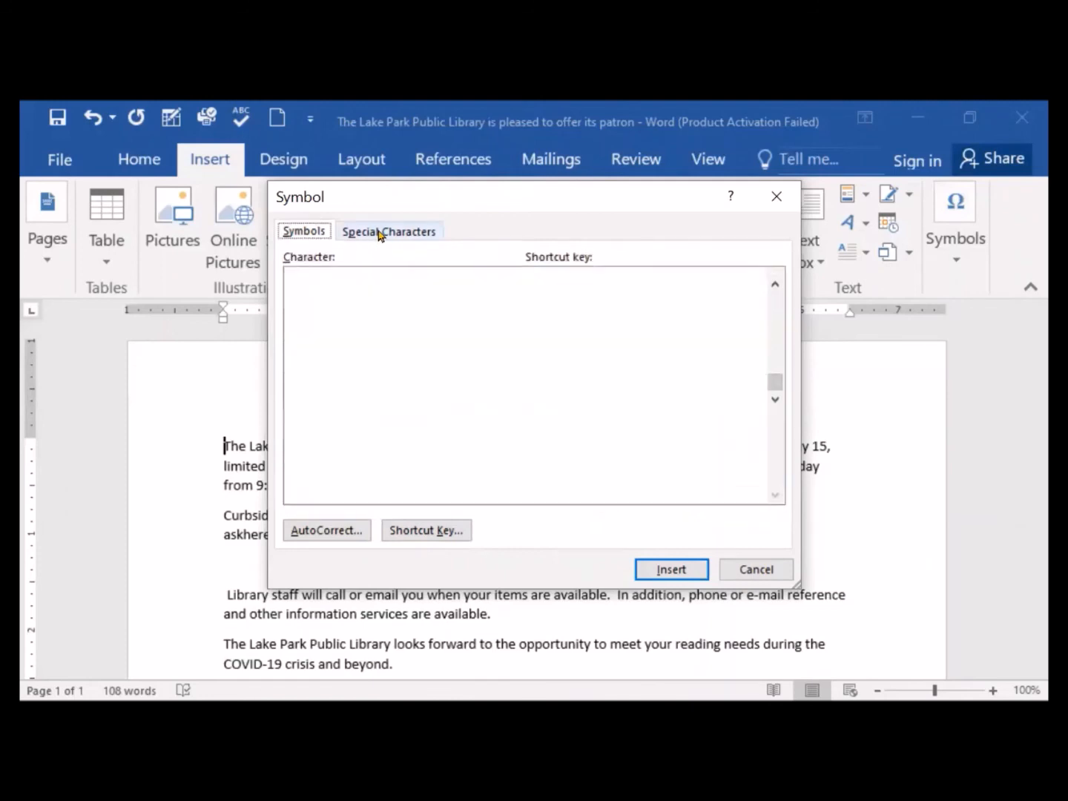
click(303, 233)
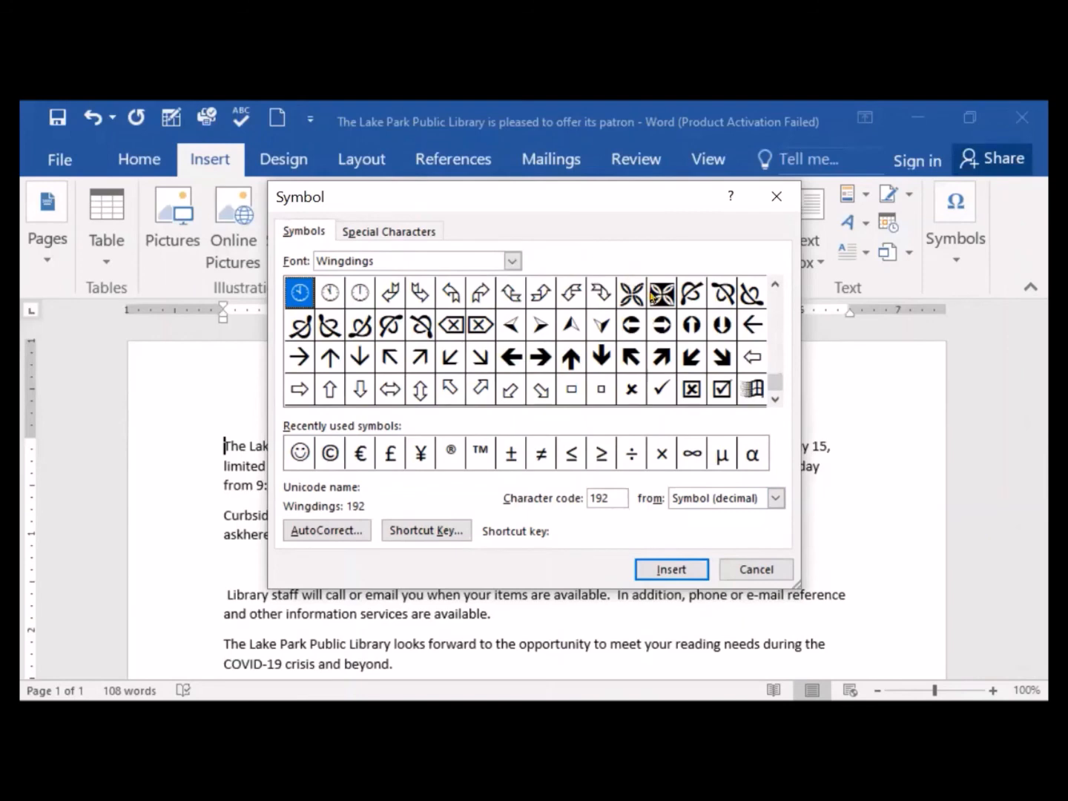
click(776, 284)
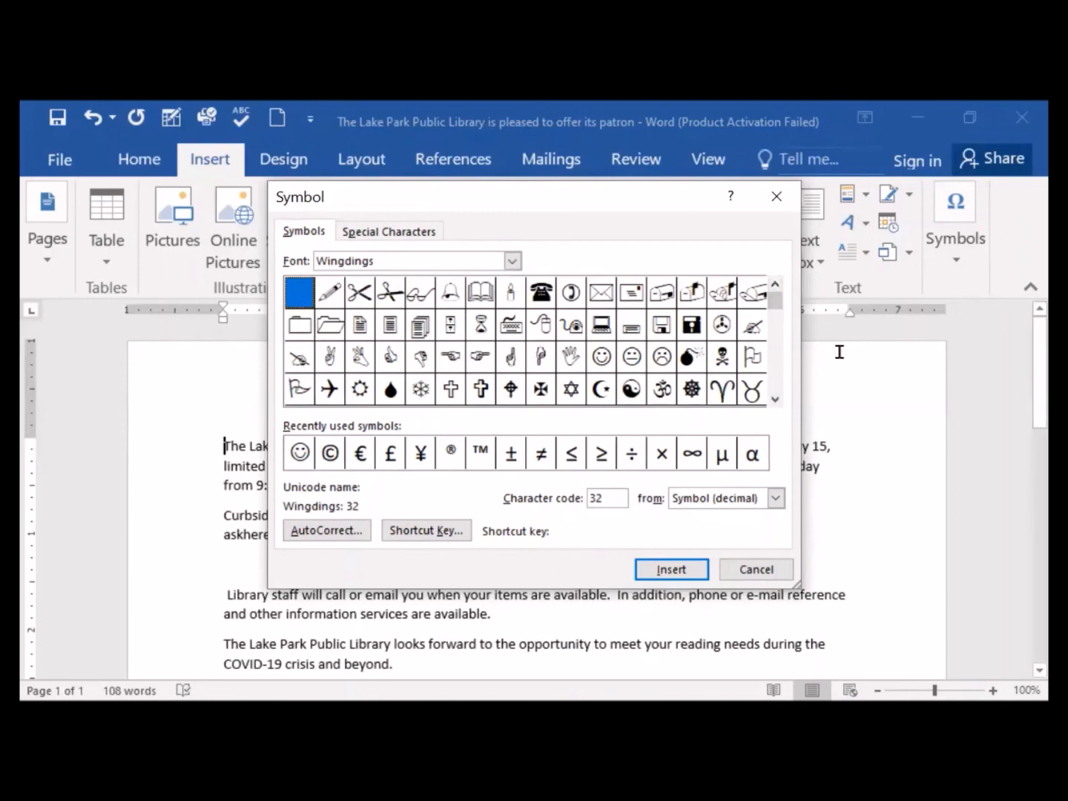
click(511, 262)
click(511, 262)
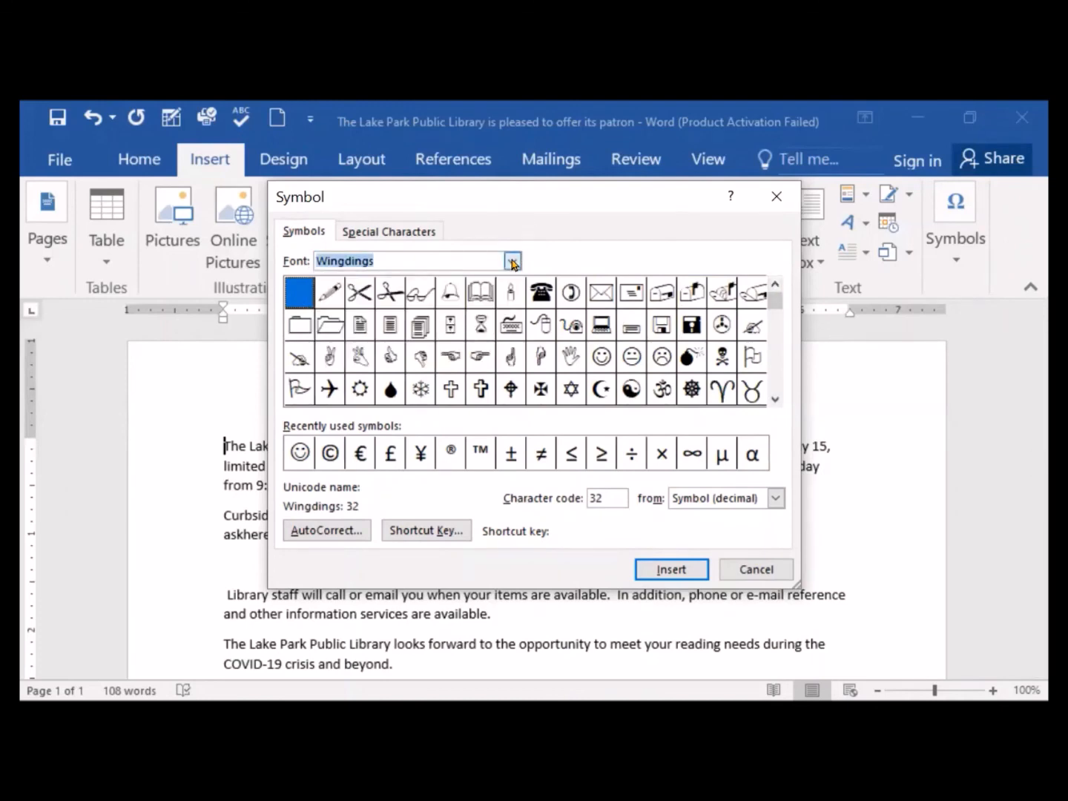
click(776, 201)
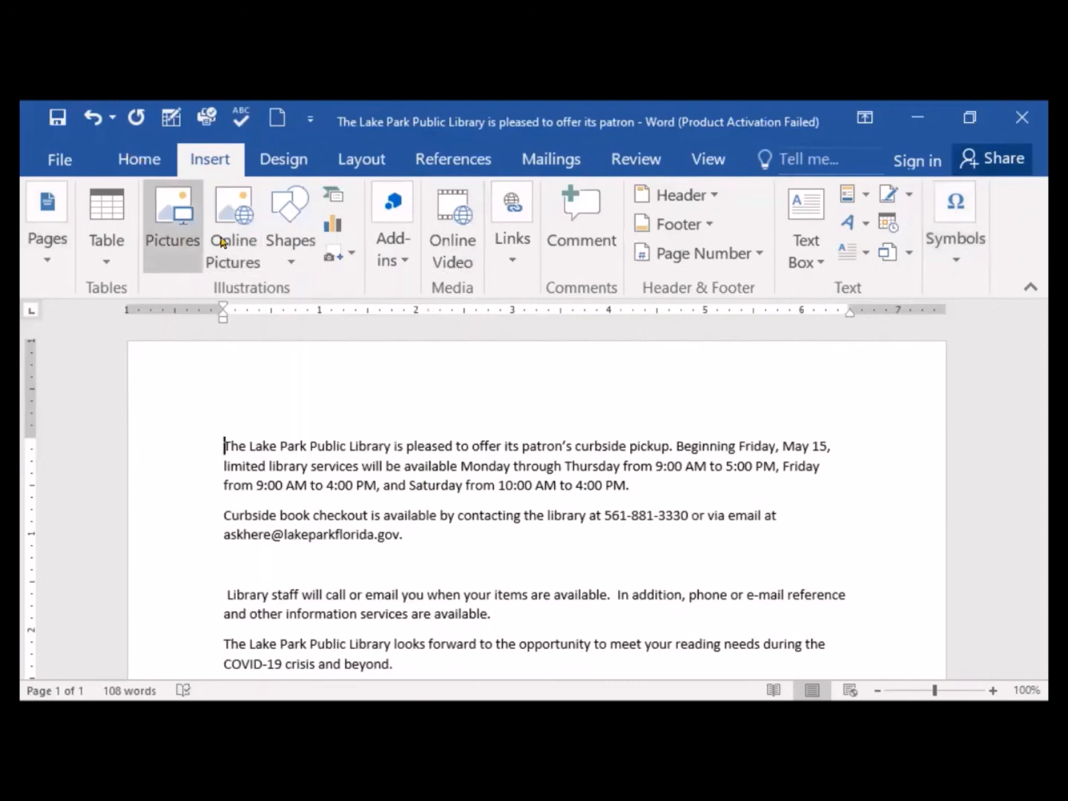
- Insert a page number at the top of the page using the Plain Number 1 design
click(758, 256)
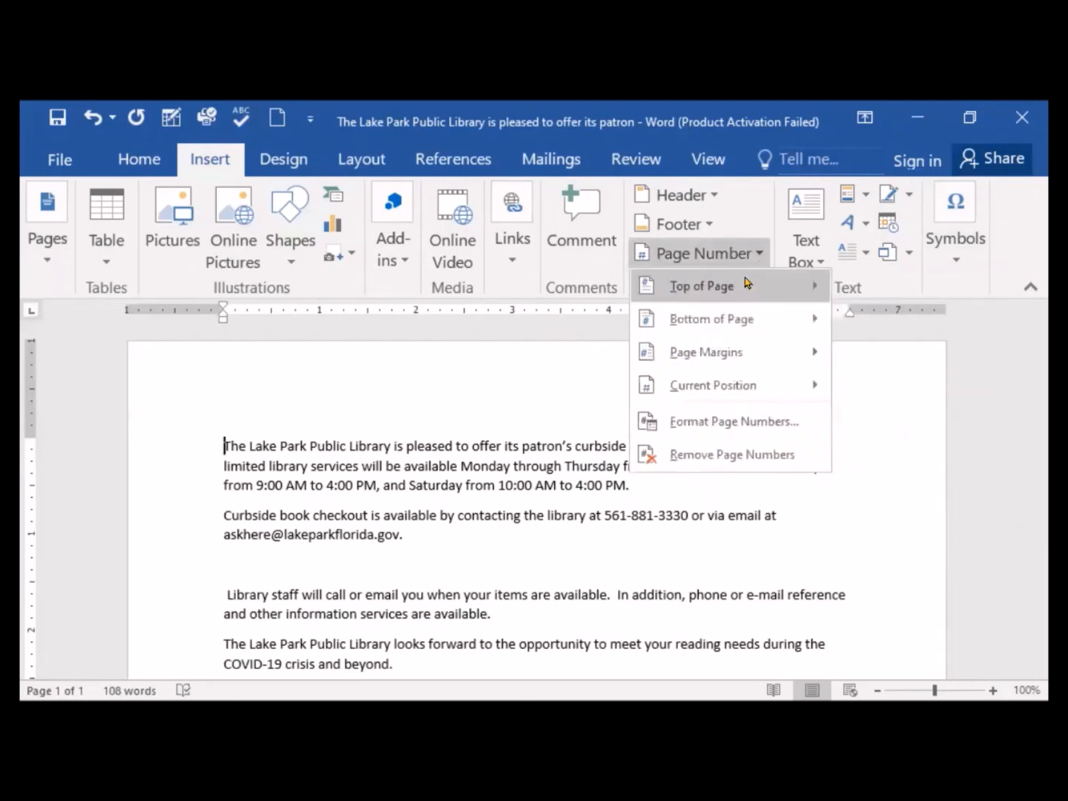
mouse_move(738, 304)
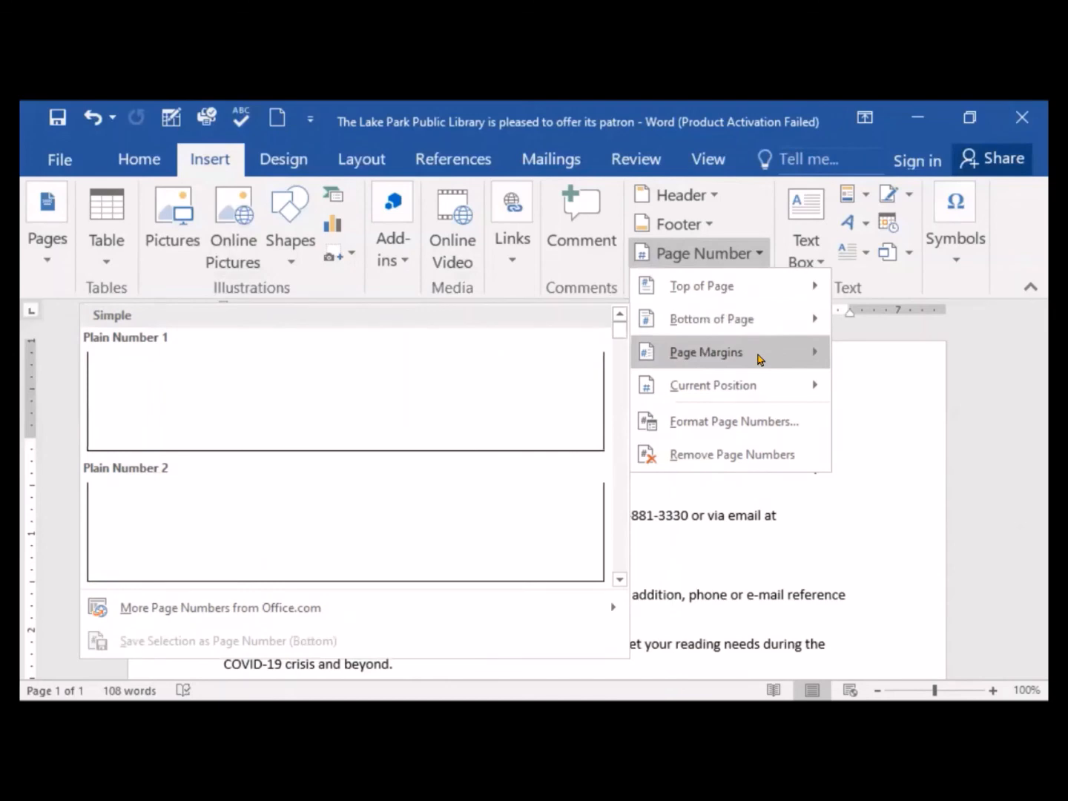
mouse_move(759, 358)
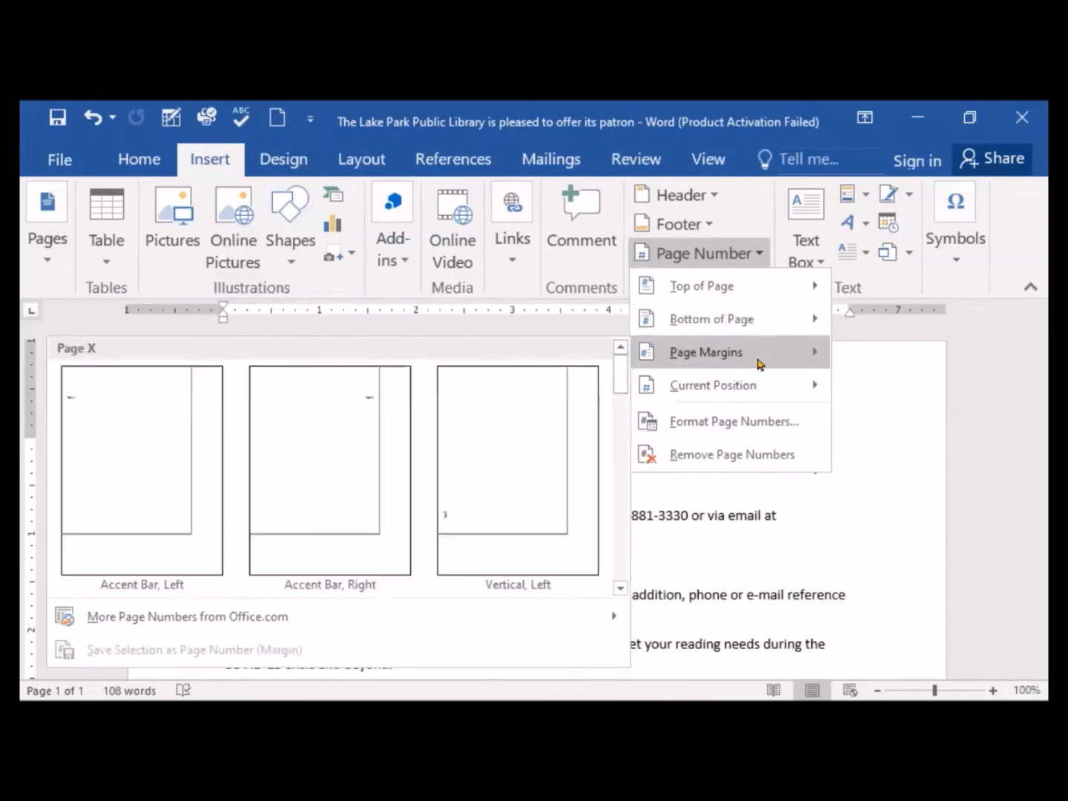
mouse_move(750, 391)
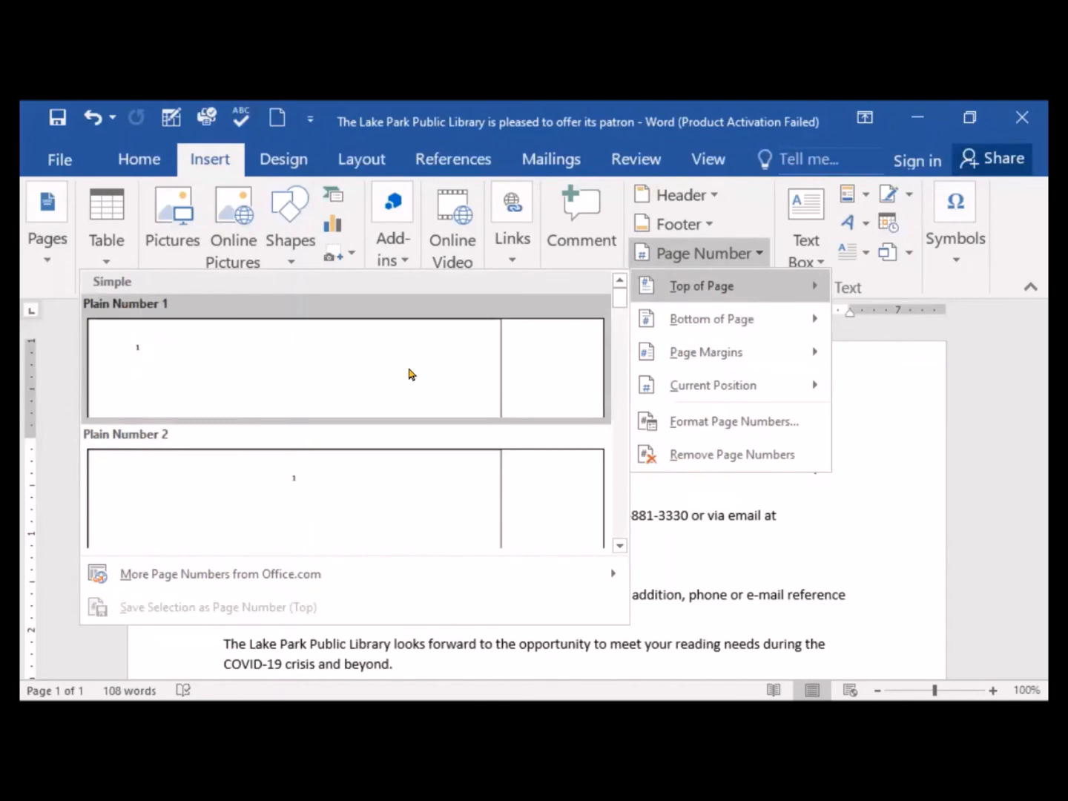
click(411, 374)
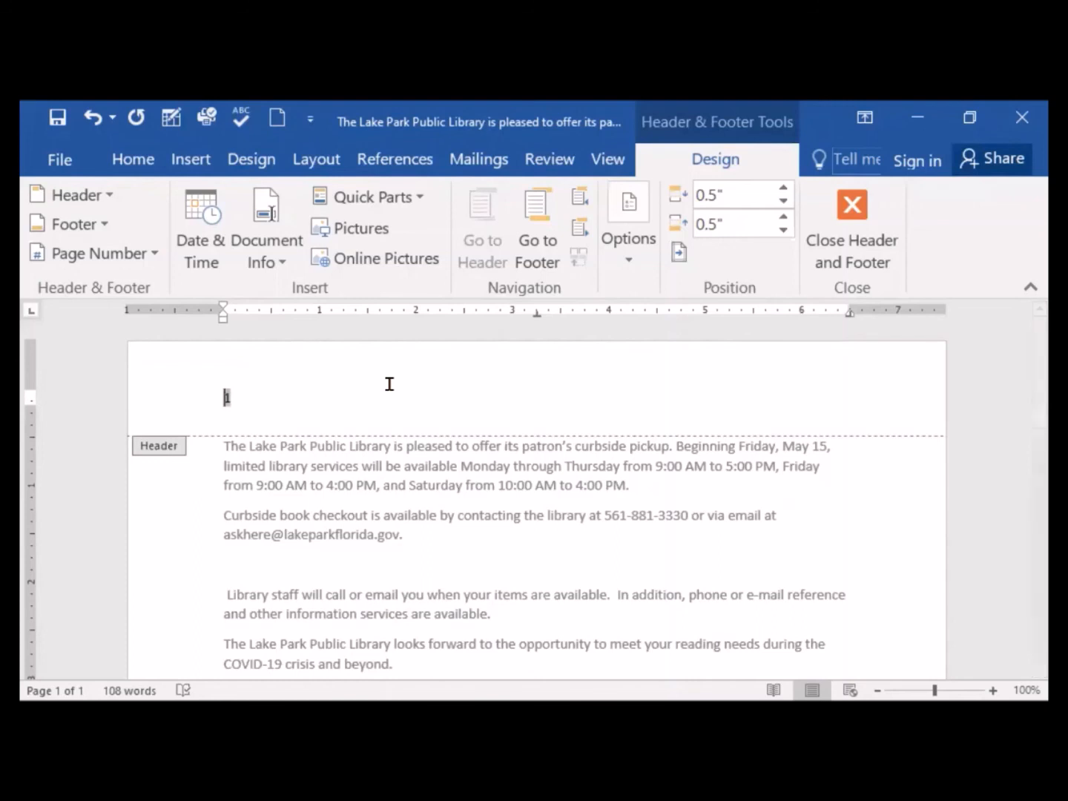
- Add the author's first name and the date 9/3/2020 before the header's page number, and return to the document body
text(Nicola 9/3)
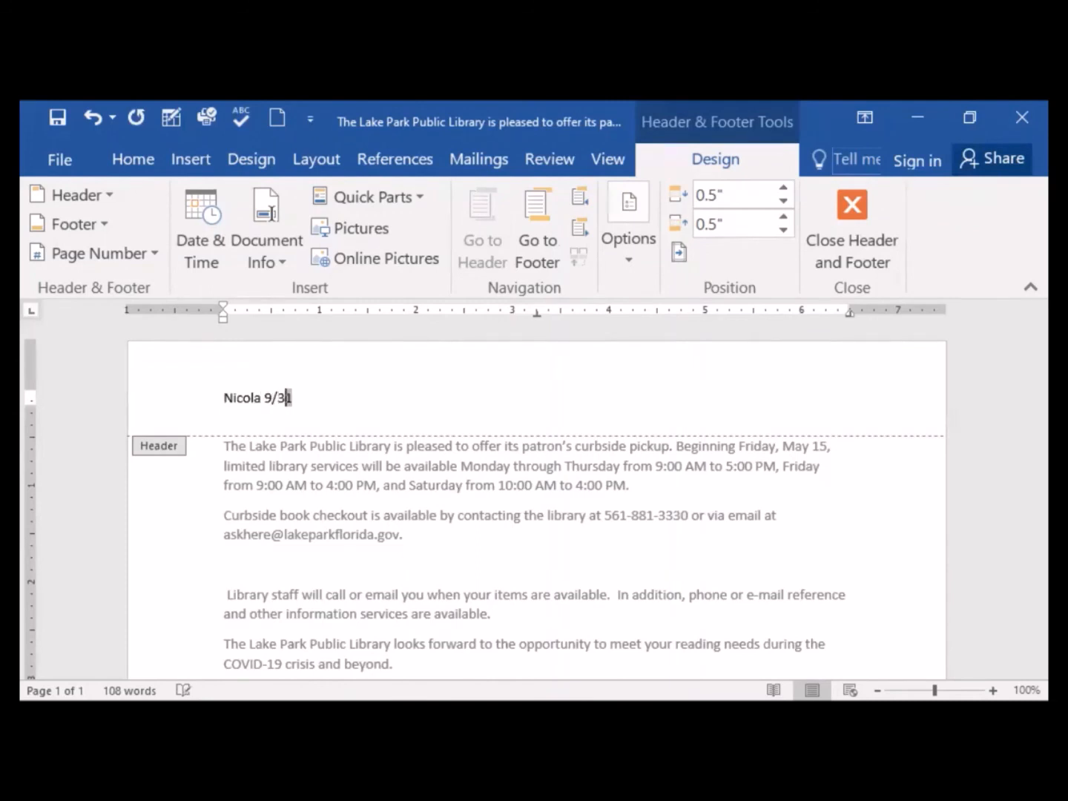
text(/2002)
key(BackSpace)
key(BackSpace)
text(20)
click(481, 403)
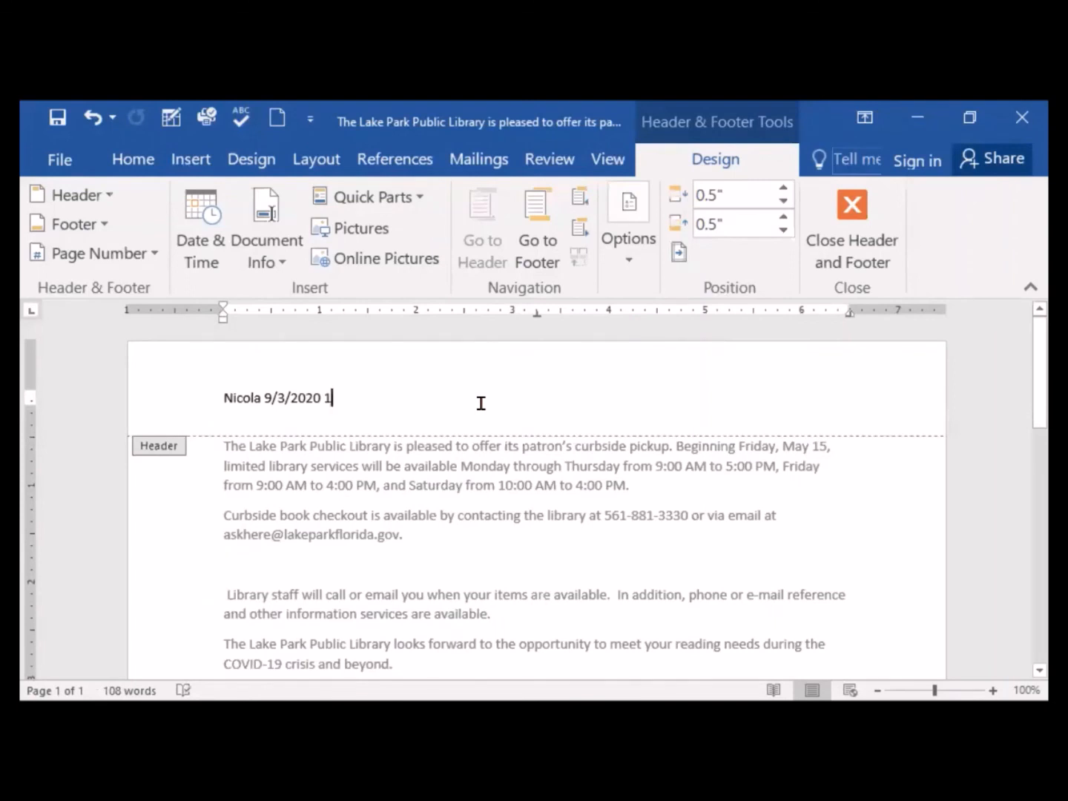
click(851, 206)
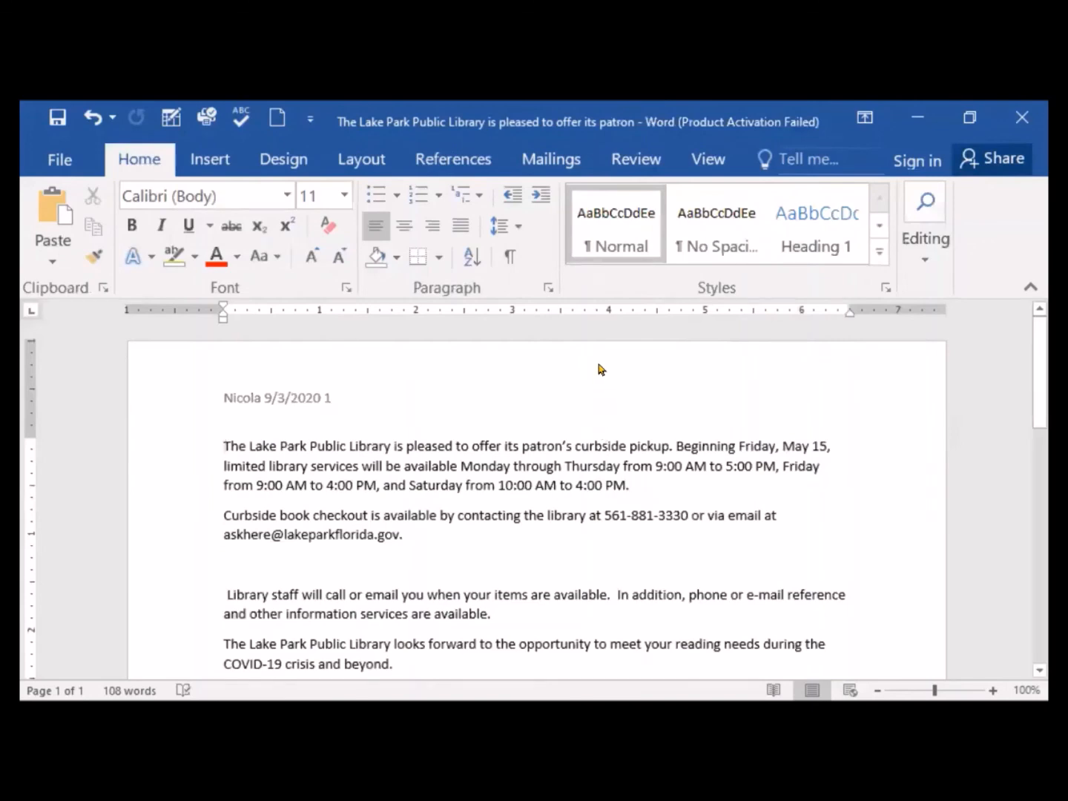
- Place the insertion point at the end of the curbside book checkout paragraph
drag(1028, 362, 1010, 306)
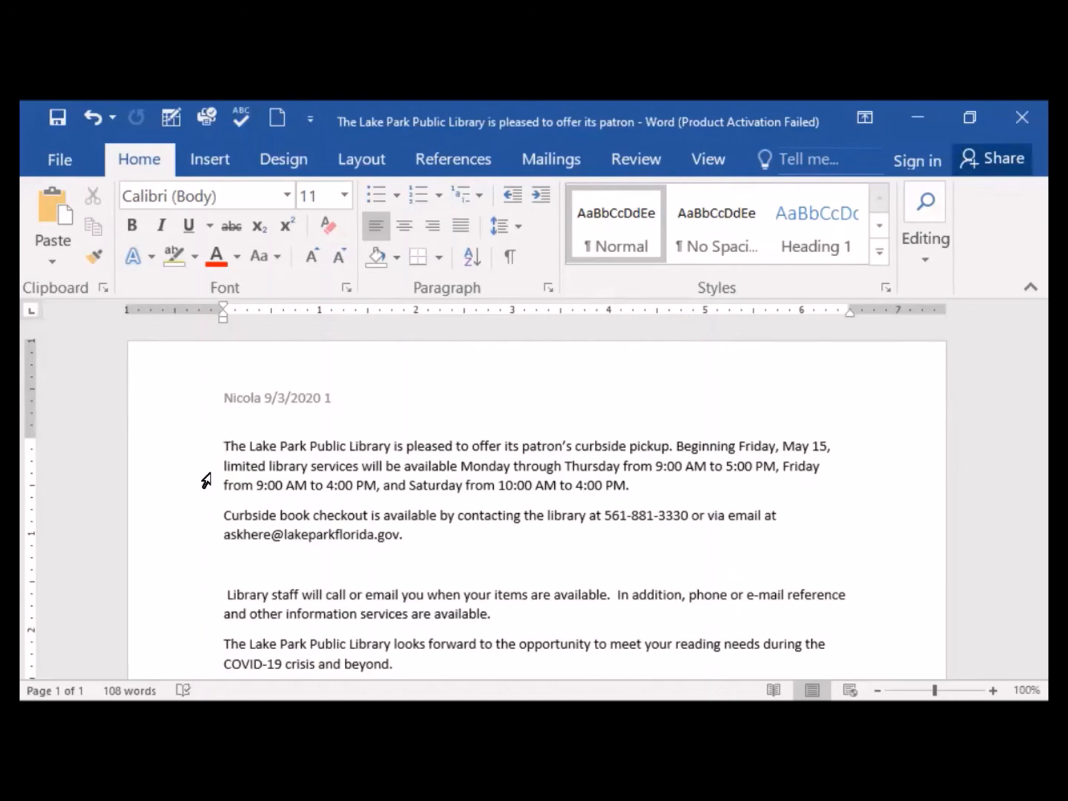
double_click(481, 548)
click(482, 549)
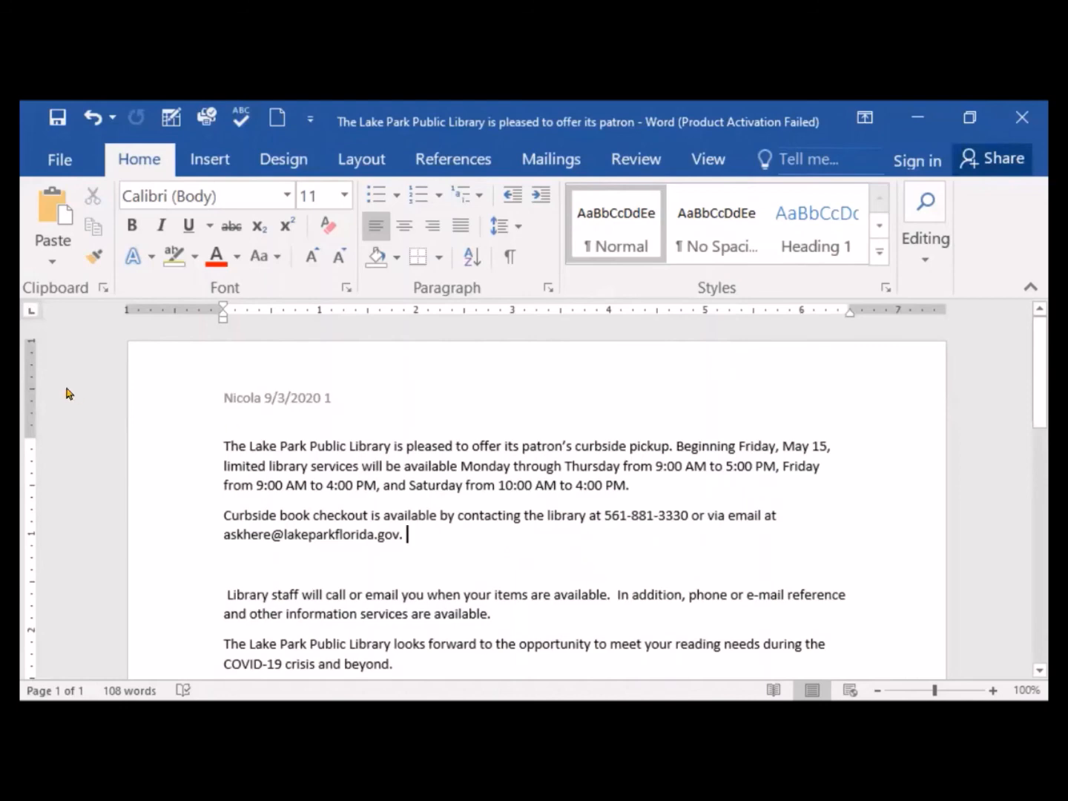
- Move the insertion point from the start of the body text into the word "available" about items, and enter and remove a period there
click(224, 444)
key(Right)
key(Right)
key(Right)
key(Right)
key(Right)
key(Right)
key(Right)
key(Right)
key(Right)
key(Right)
key(Right)
key(Right)
key(Right)
key(Right)
key(Right)
key(Right)
key(Right)
key(Right)
key(Right)
key(Right)
key(Right)
key(Right)
key(Right)
key(Right)
key(Right)
key(Right)
key(Right)
key(Right)
key(Right)
key(Right)
key(Right)
key(Right)
key(Right)
key(Right)
key(Right)
key(Right)
key(Right)
key(Right)
key(Right)
key(Right)
key(Right)
key(Right)
key(Down)
key(Down)
key(Down)
key(Down)
key(Down)
key(Down)
key(Right)
key(Right)
key(Right)
key(Right)
key(Right)
key(Right)
key(Right)
key(Right)
key(Right)
key(Right)
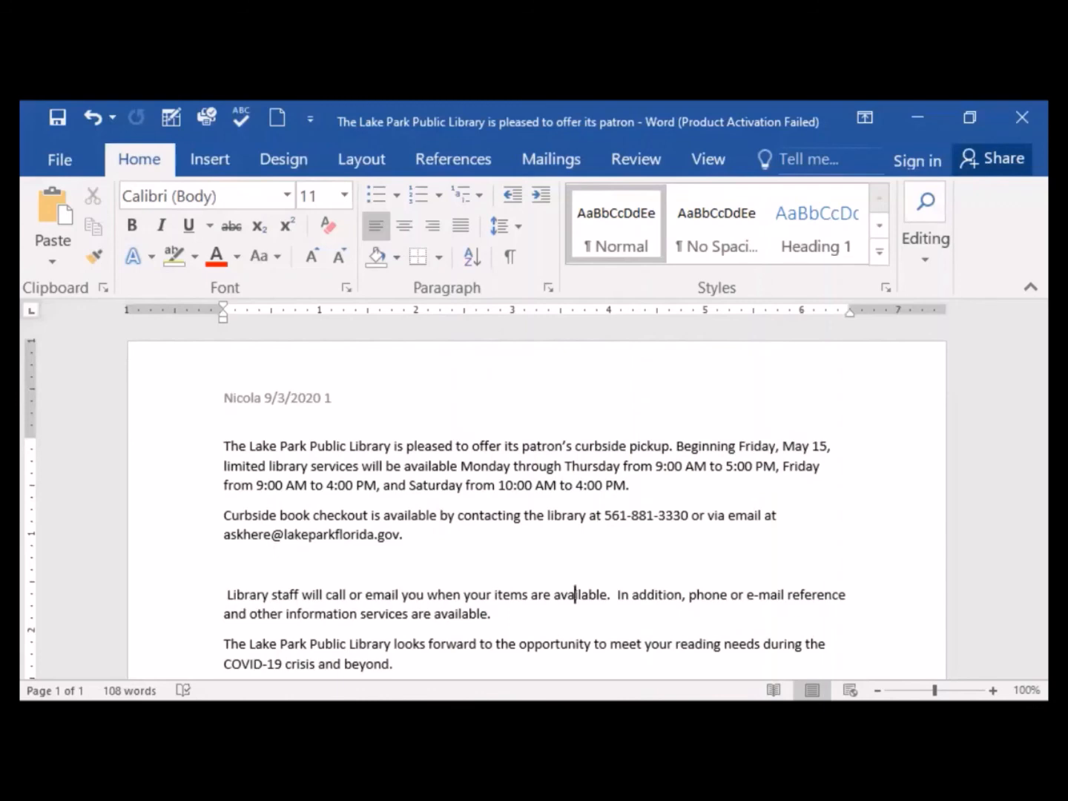
text(.)
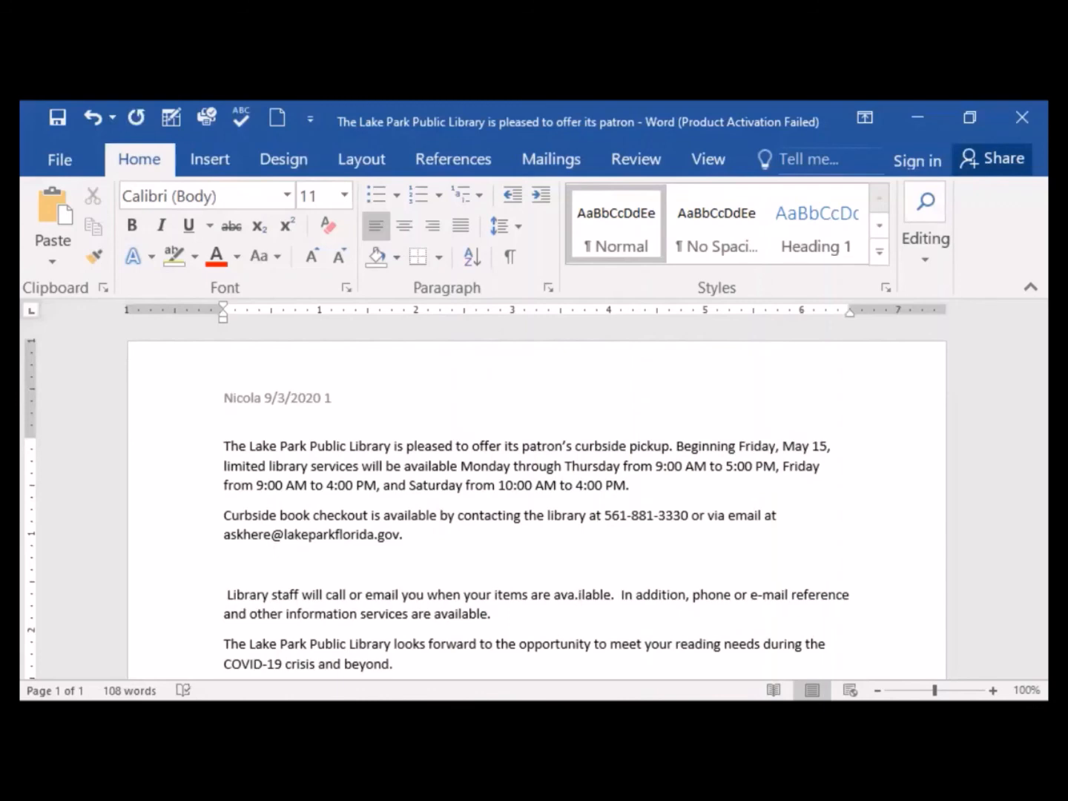
key(BackSpace)
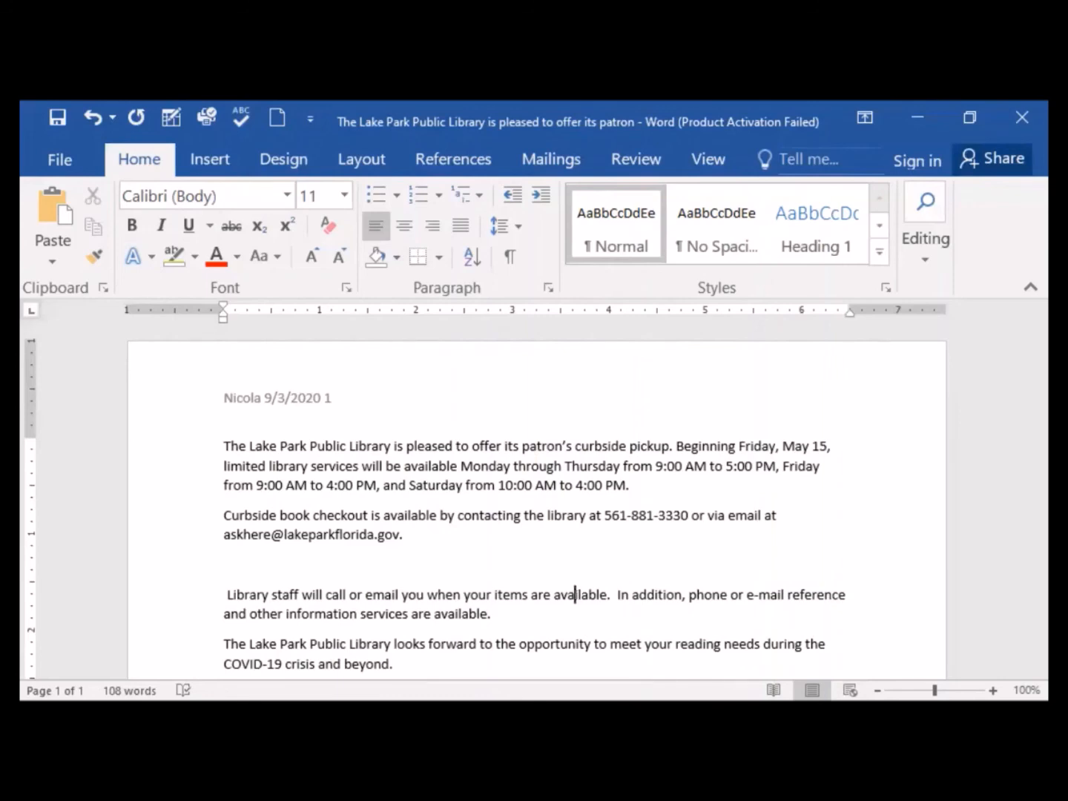
- Select the single words "limited" and "The" in the opening paragraph, and clear the selection
double_click(235, 466)
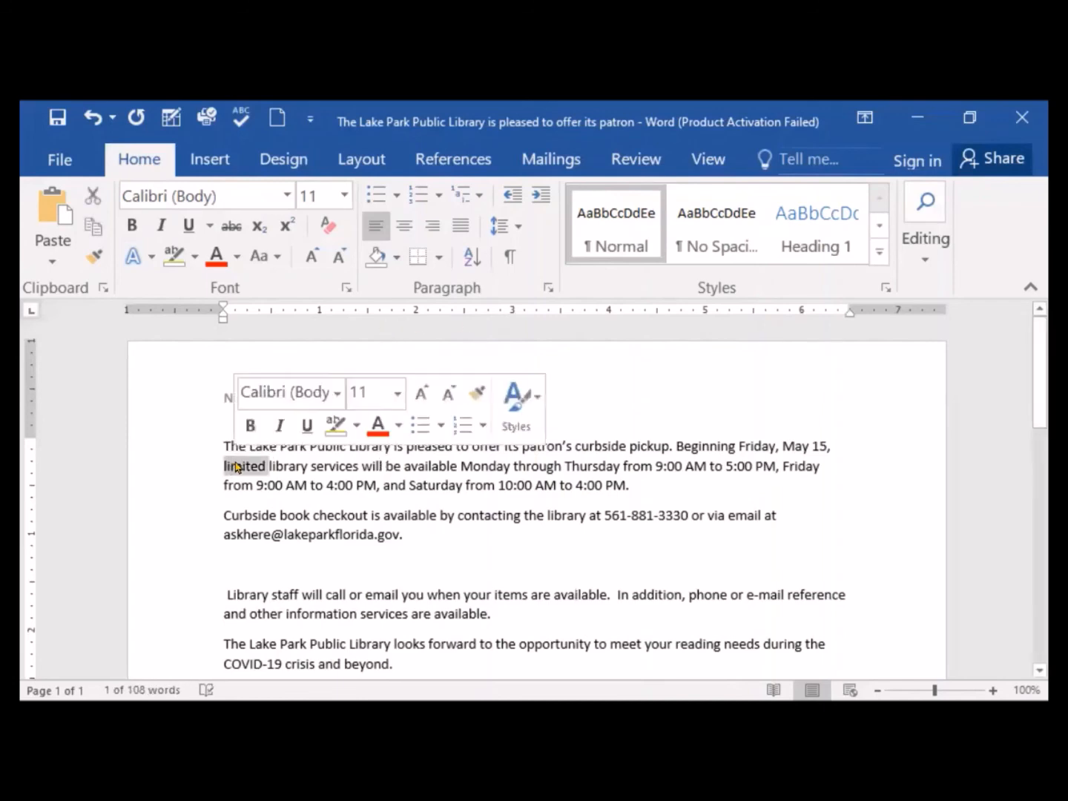
double_click(233, 447)
key(Left)
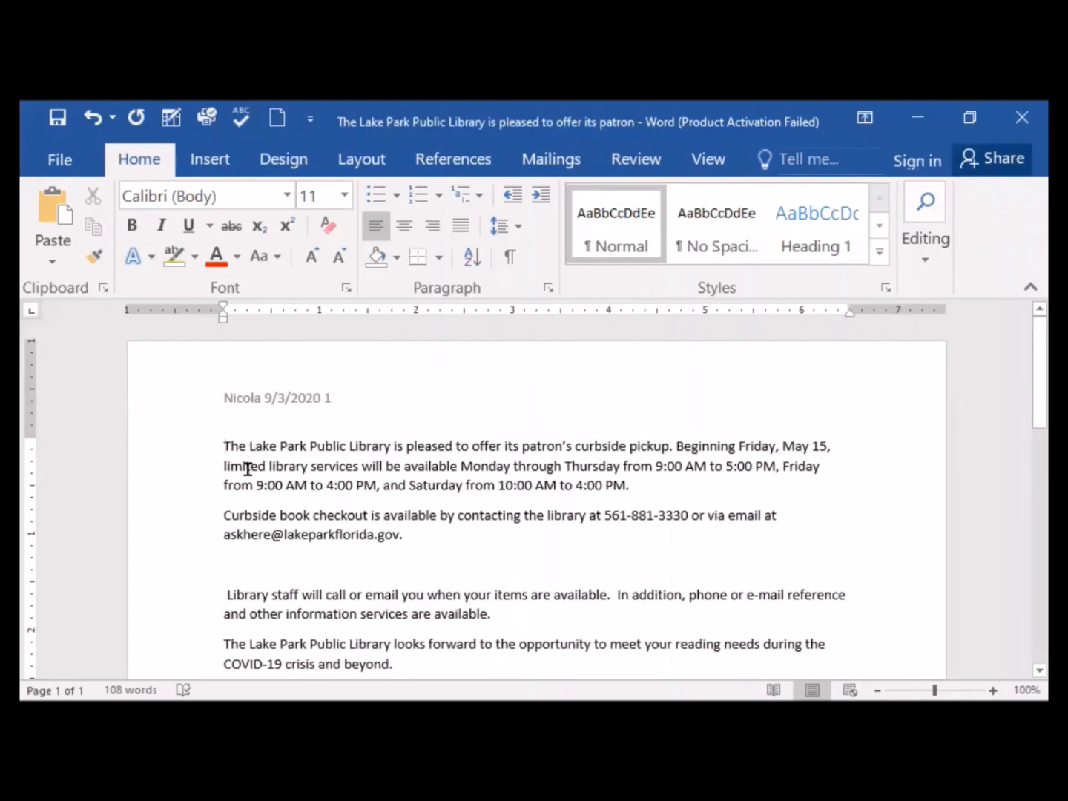
- Apply the red font color to the whole opening paragraph, and undo and redo the color change once
drag(236, 453, 693, 507)
click(226, 449)
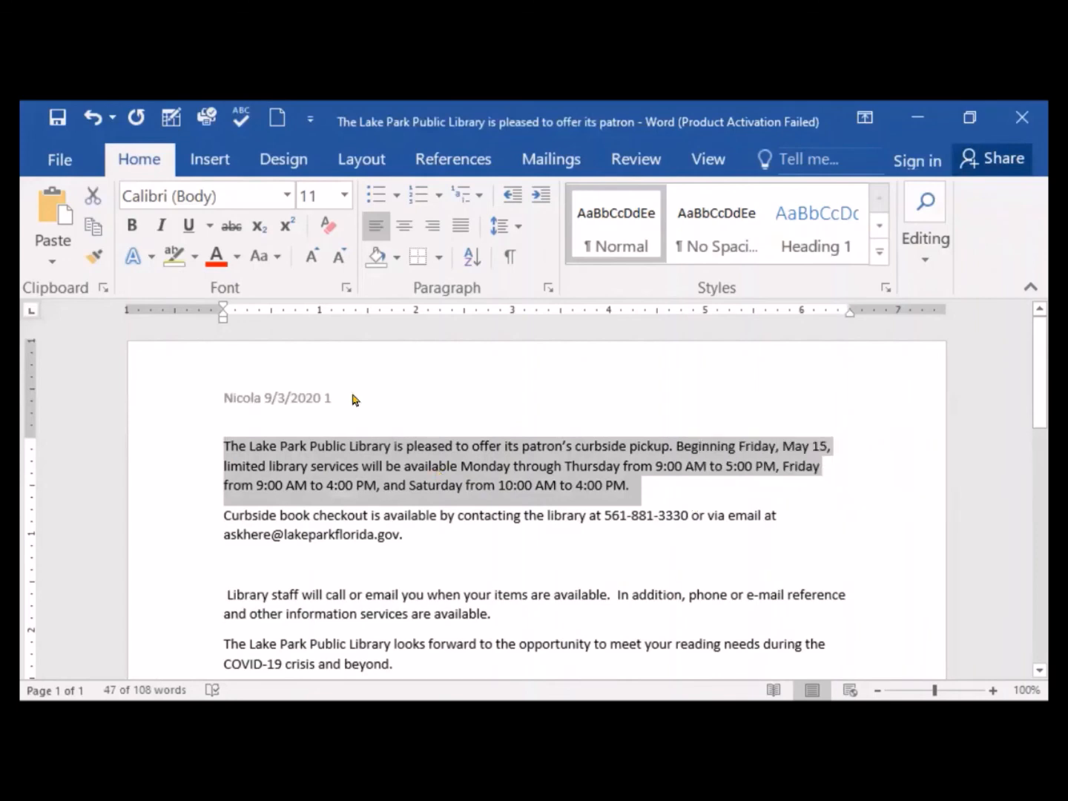
click(221, 266)
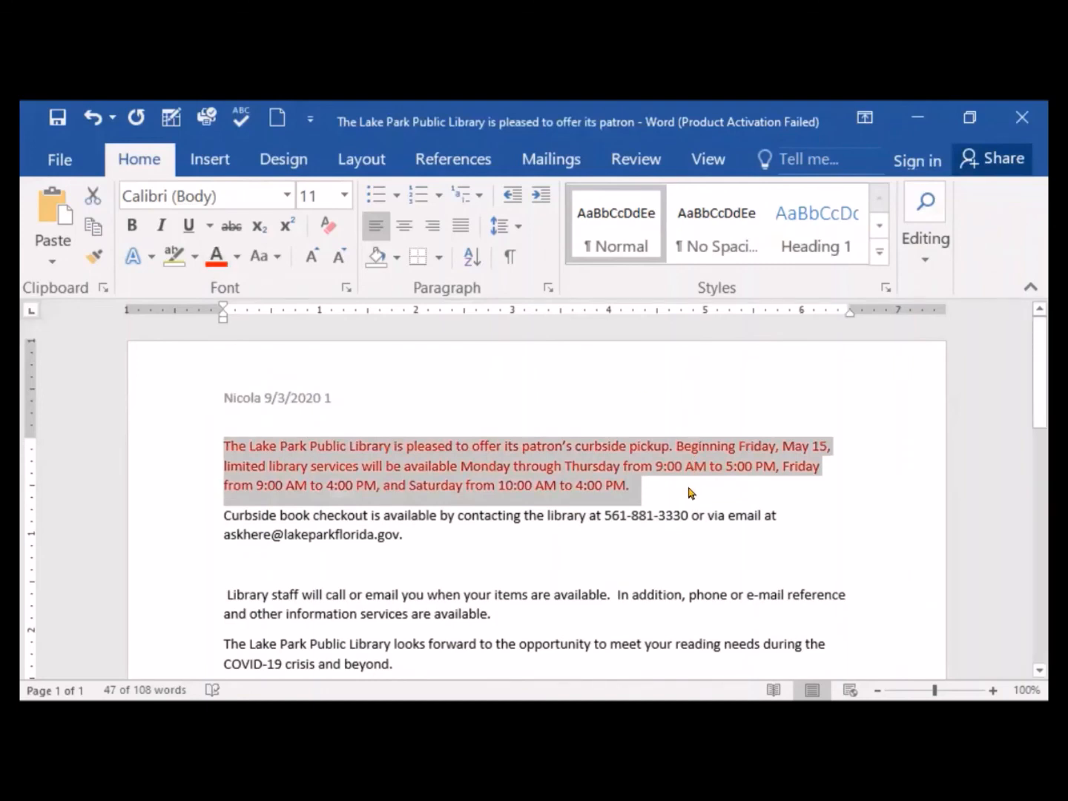
click(93, 118)
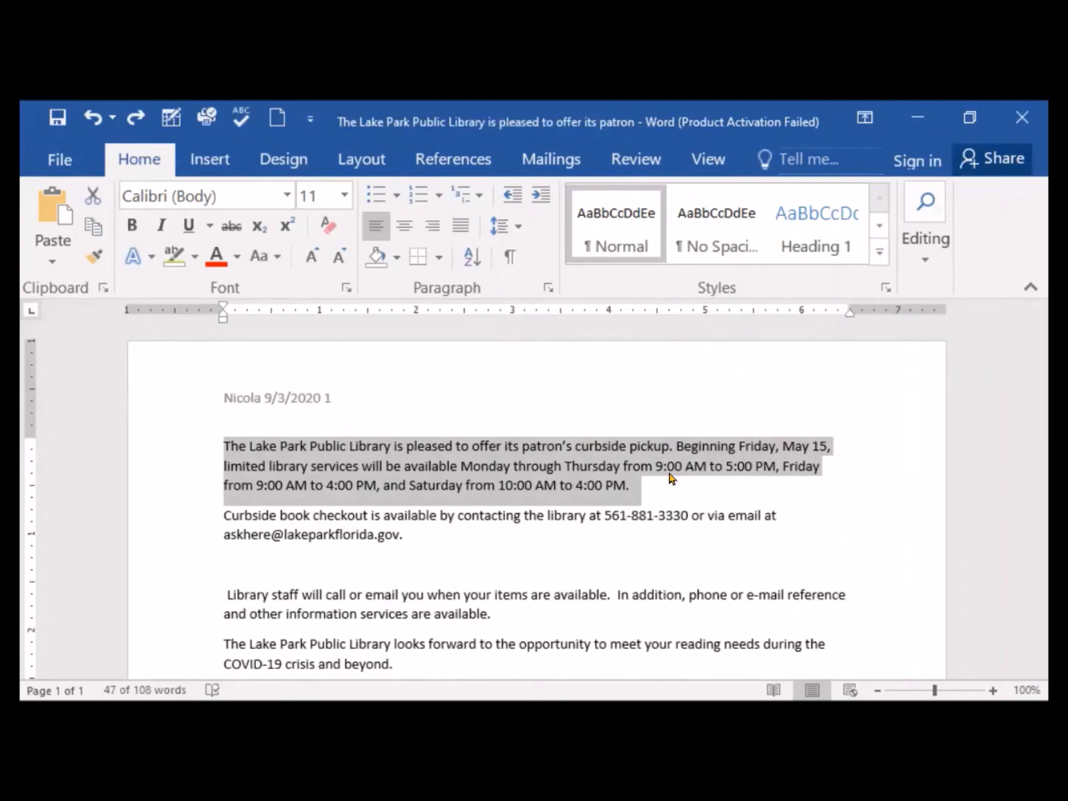
click(134, 123)
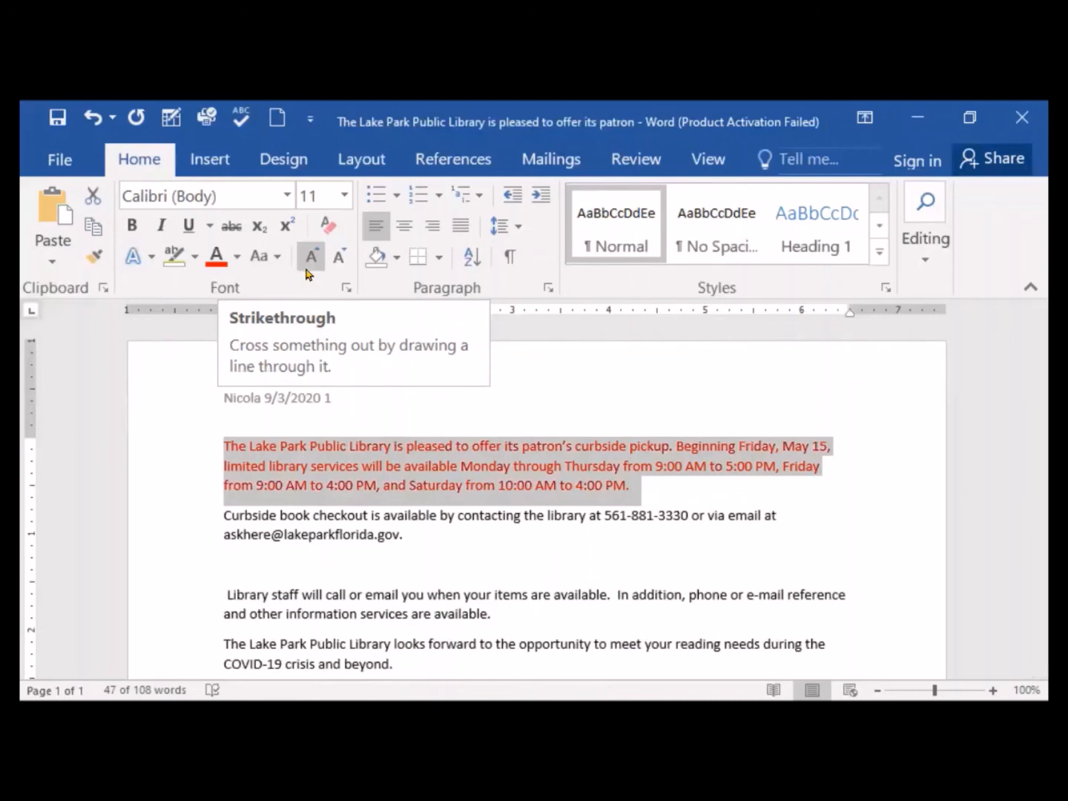
- Format the opening paragraph in Century Gothic, size 12, with justified alignment
click(286, 197)
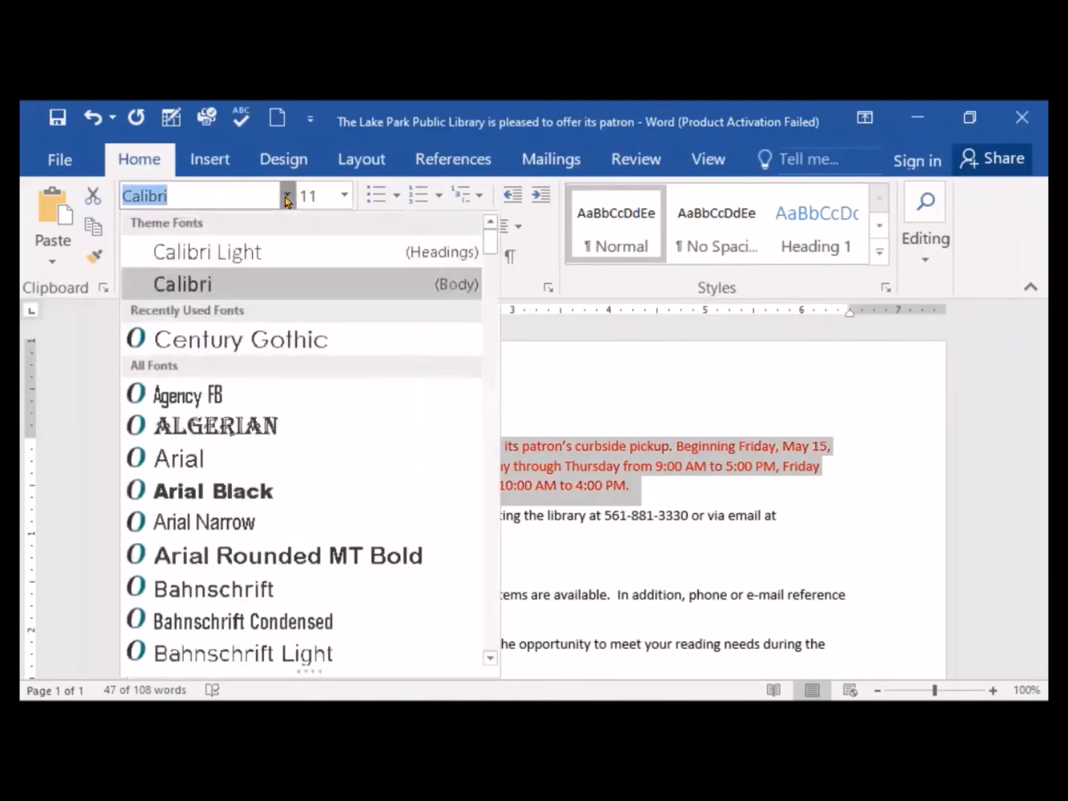
click(289, 344)
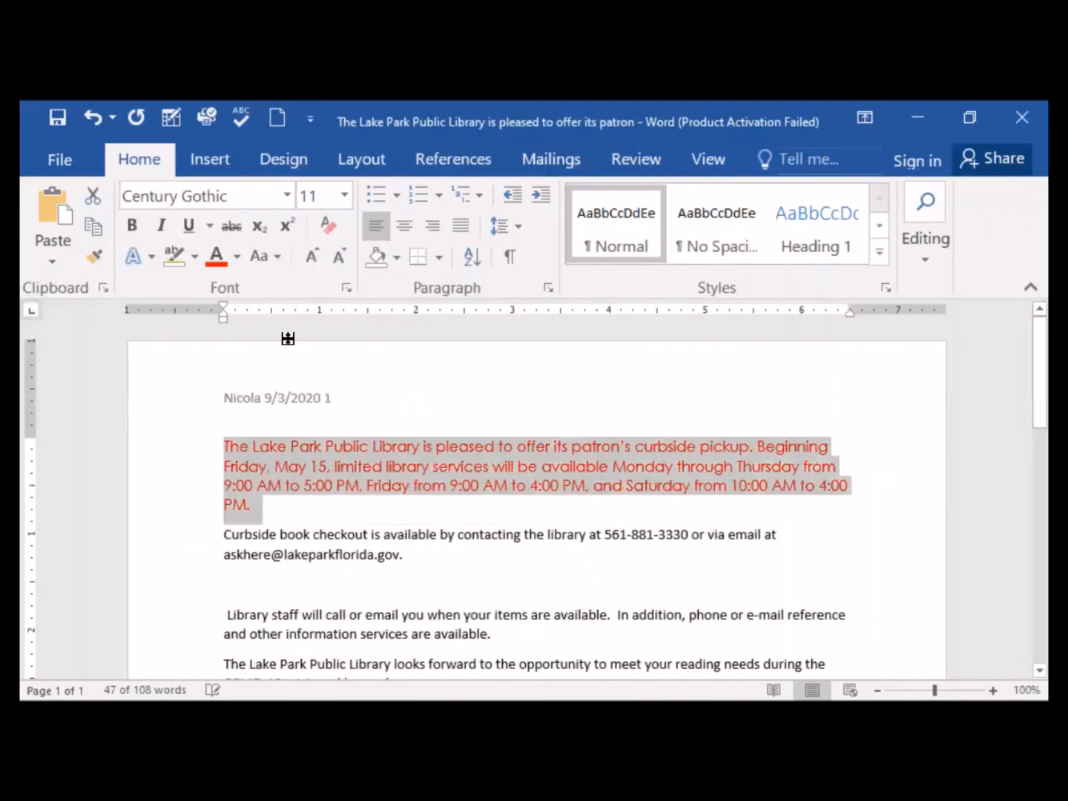
click(344, 196)
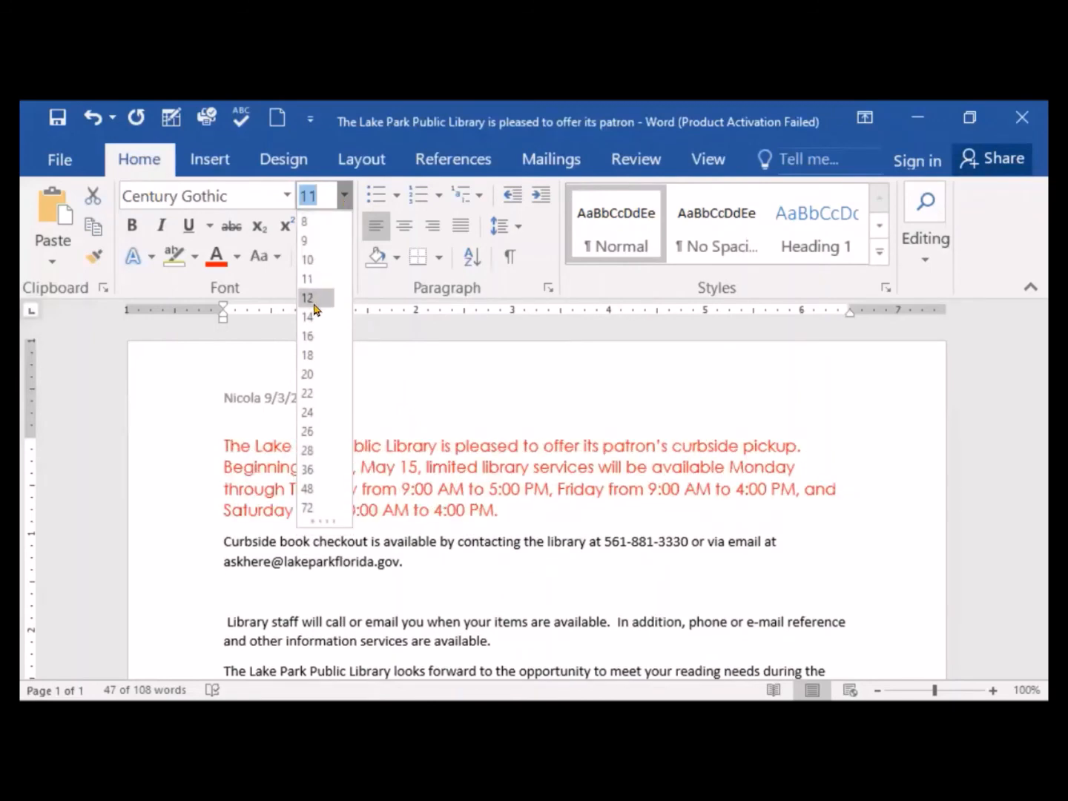
click(314, 297)
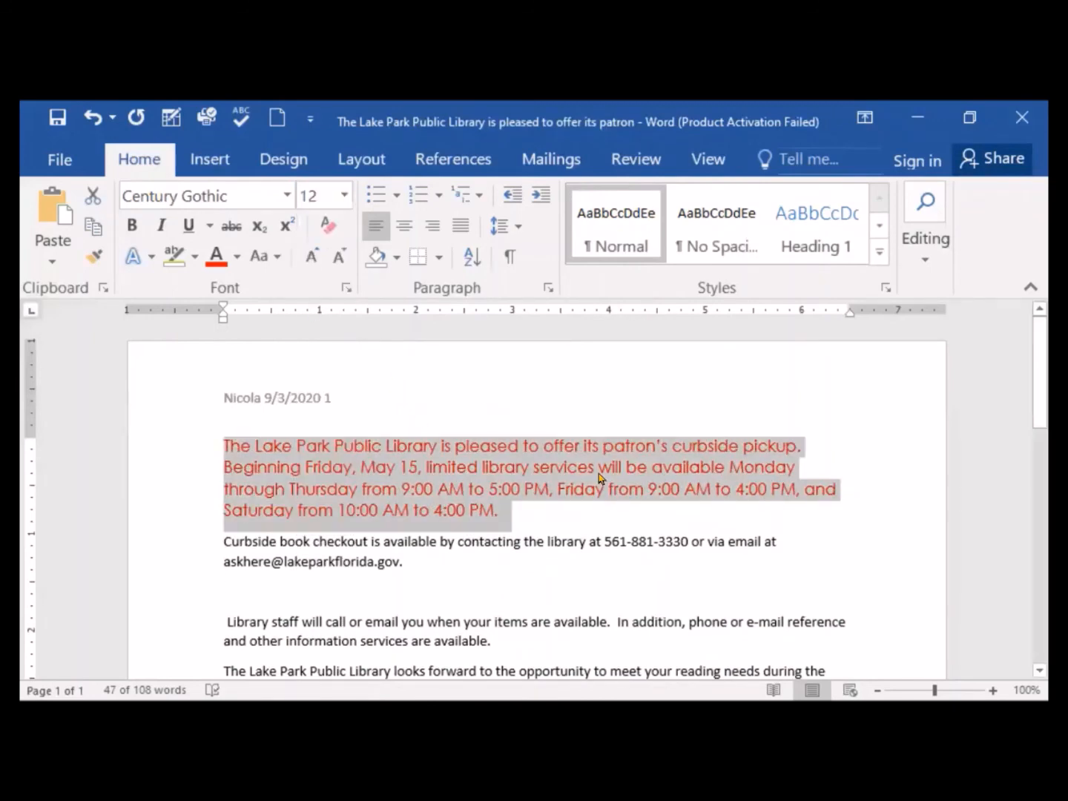
key(ctrl+j)
click(571, 511)
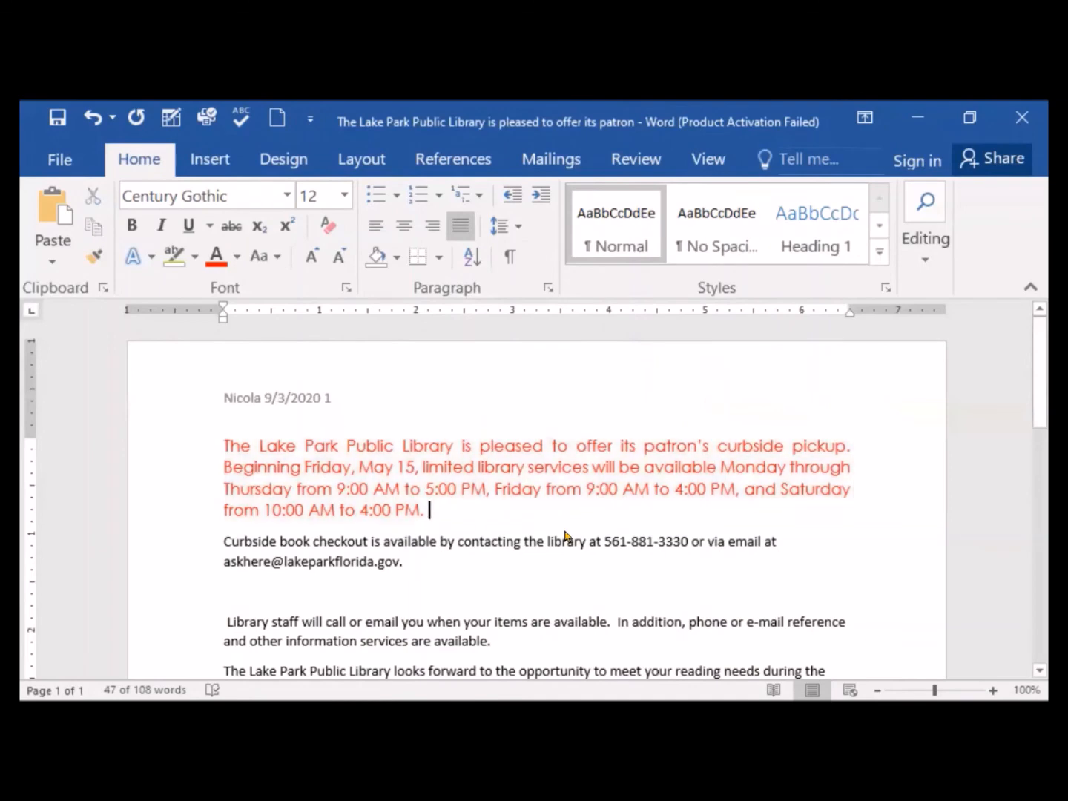
- Reselect the whole opening paragraph, try bold and a thick underline on it, and undo both formats
double_click(364, 469)
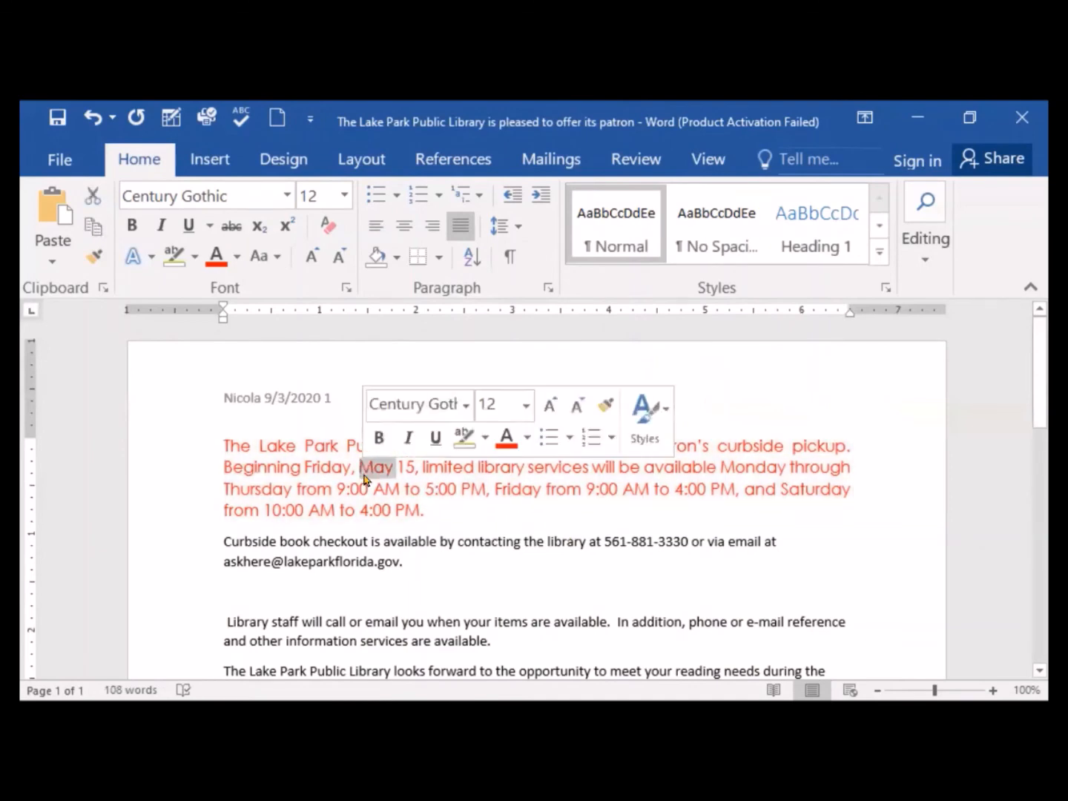
double_click(226, 448)
click(224, 445)
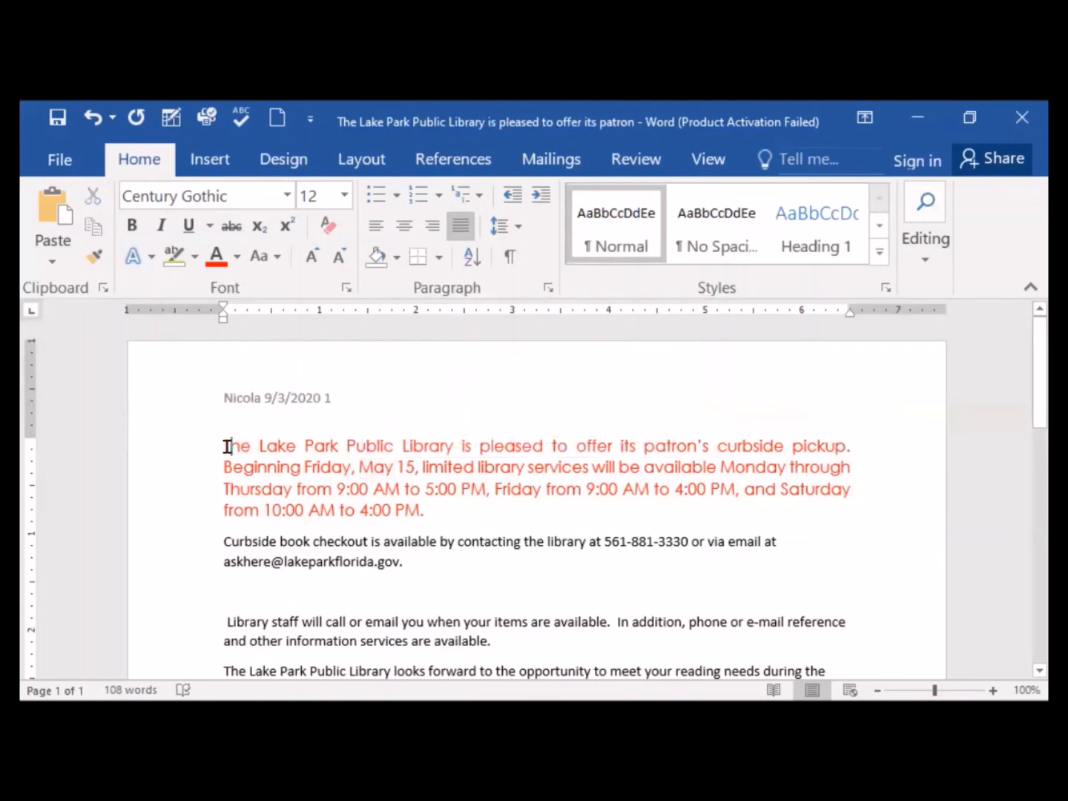
drag(226, 444, 531, 503)
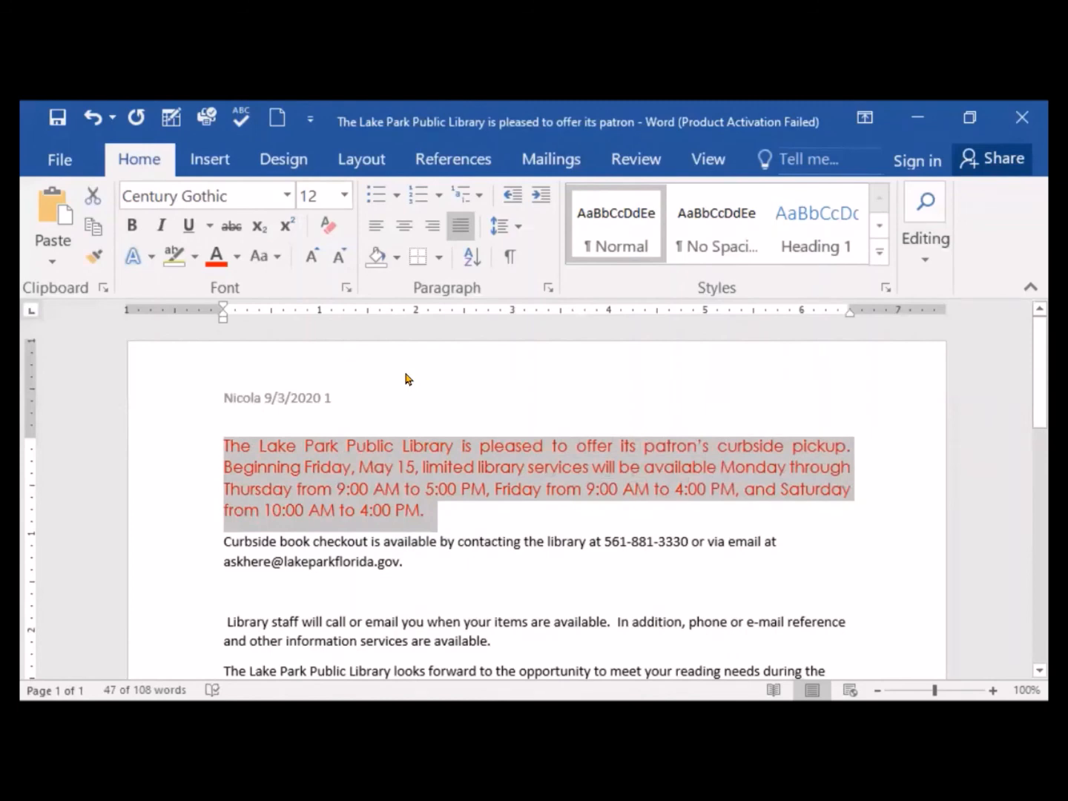
click(133, 230)
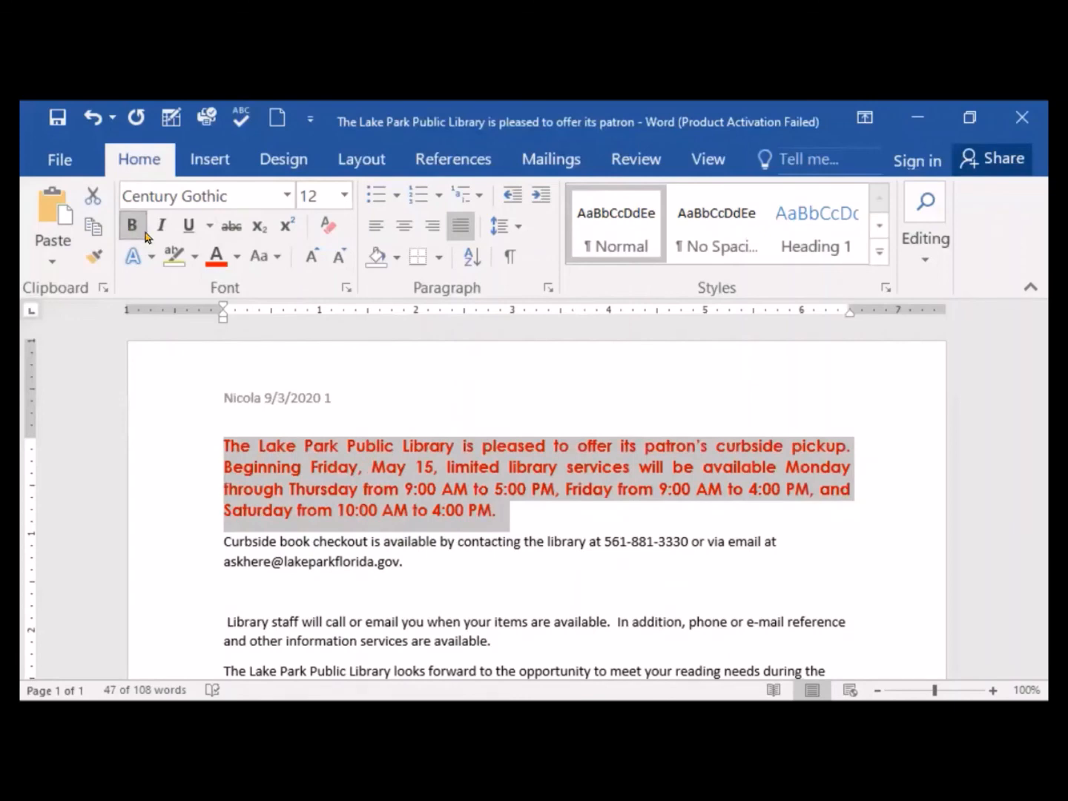
click(210, 228)
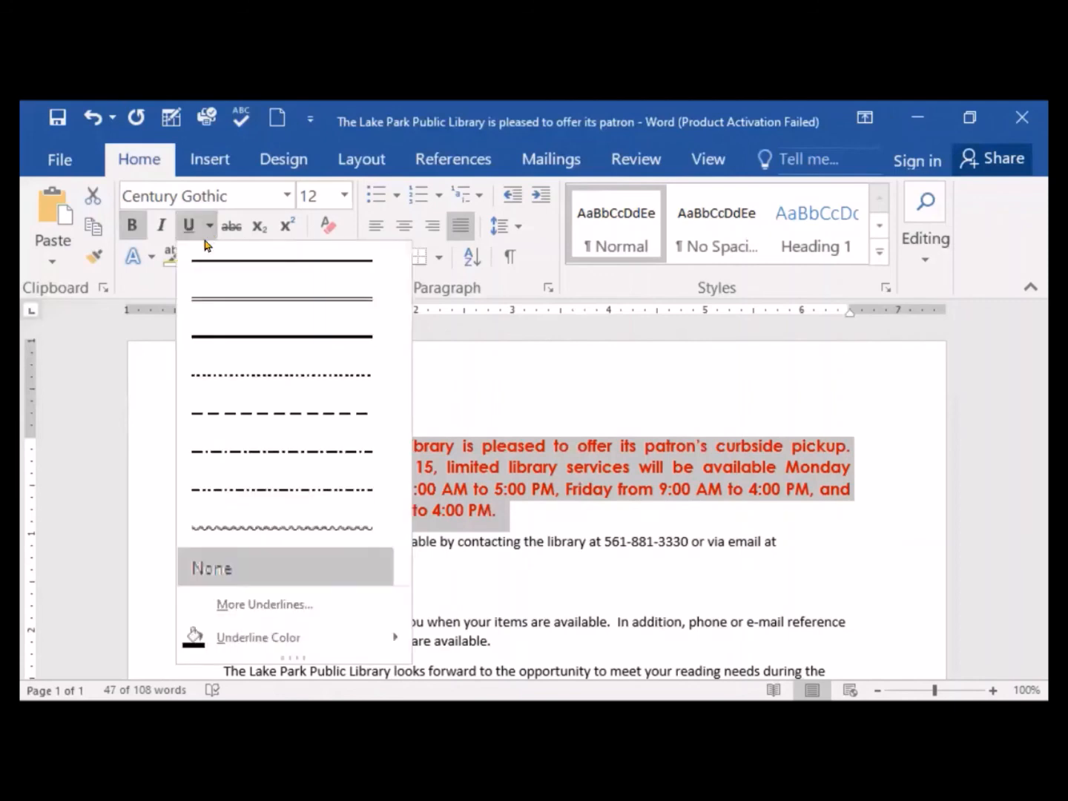
click(218, 349)
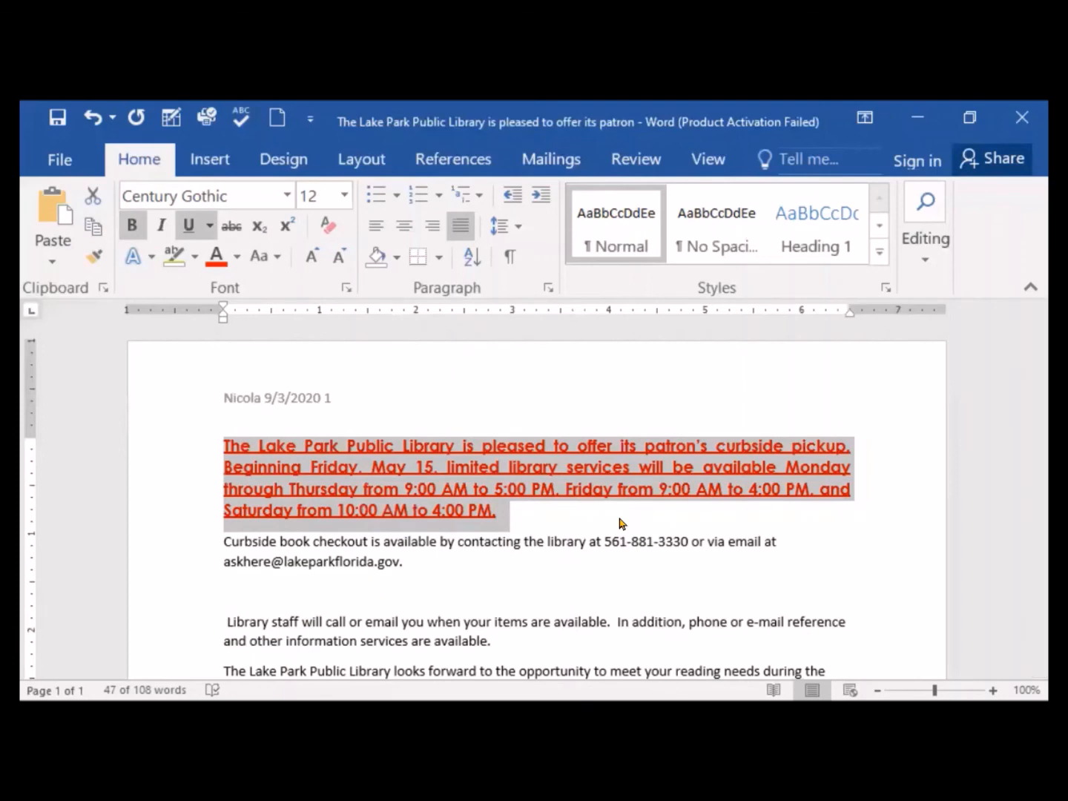
click(90, 118)
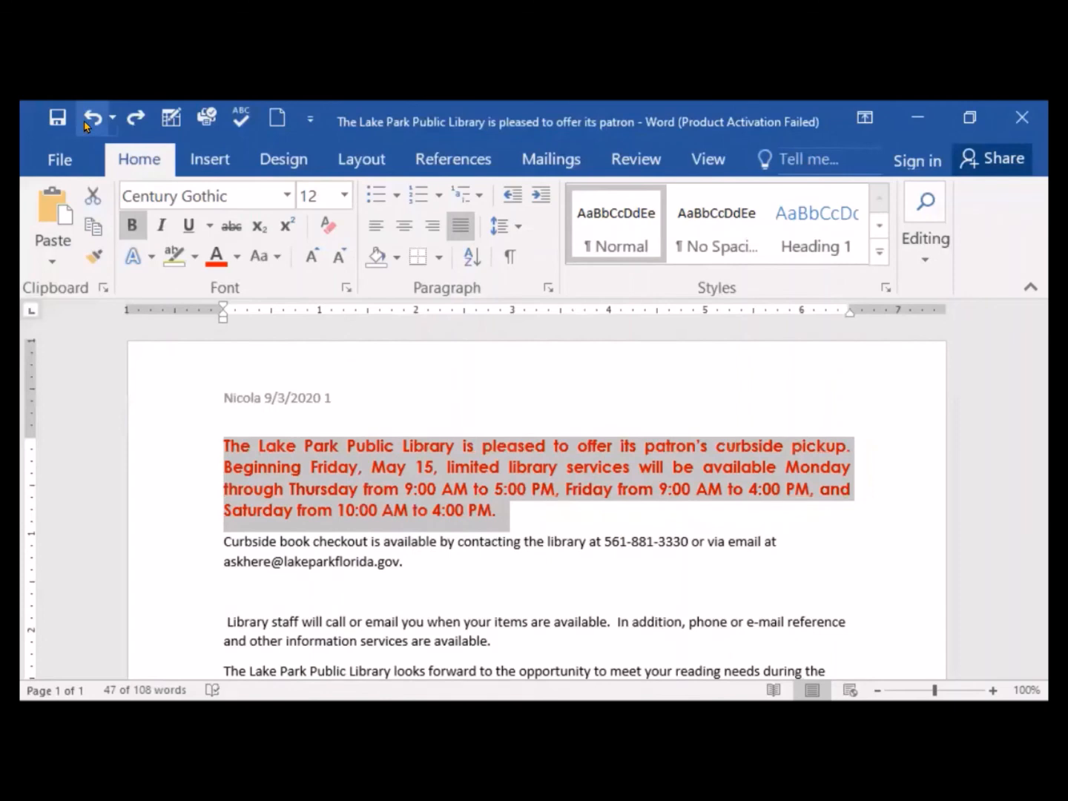
click(88, 119)
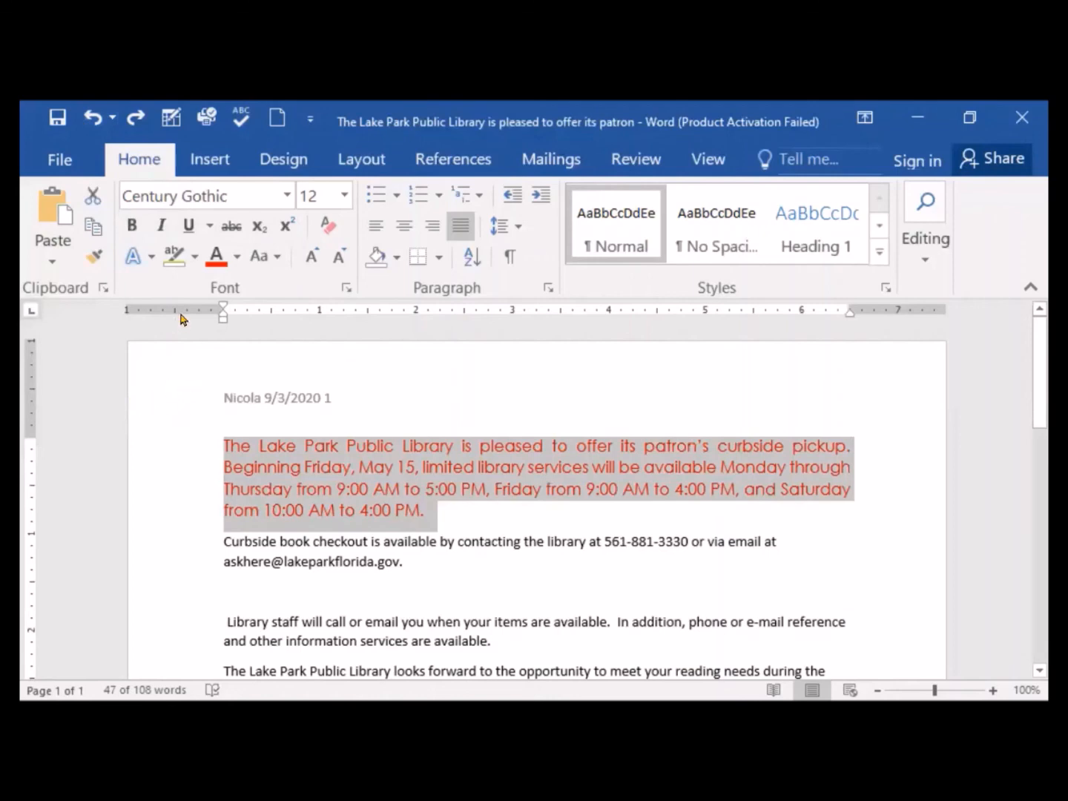
- Highlight the opening paragraph's text in turquoise
click(195, 258)
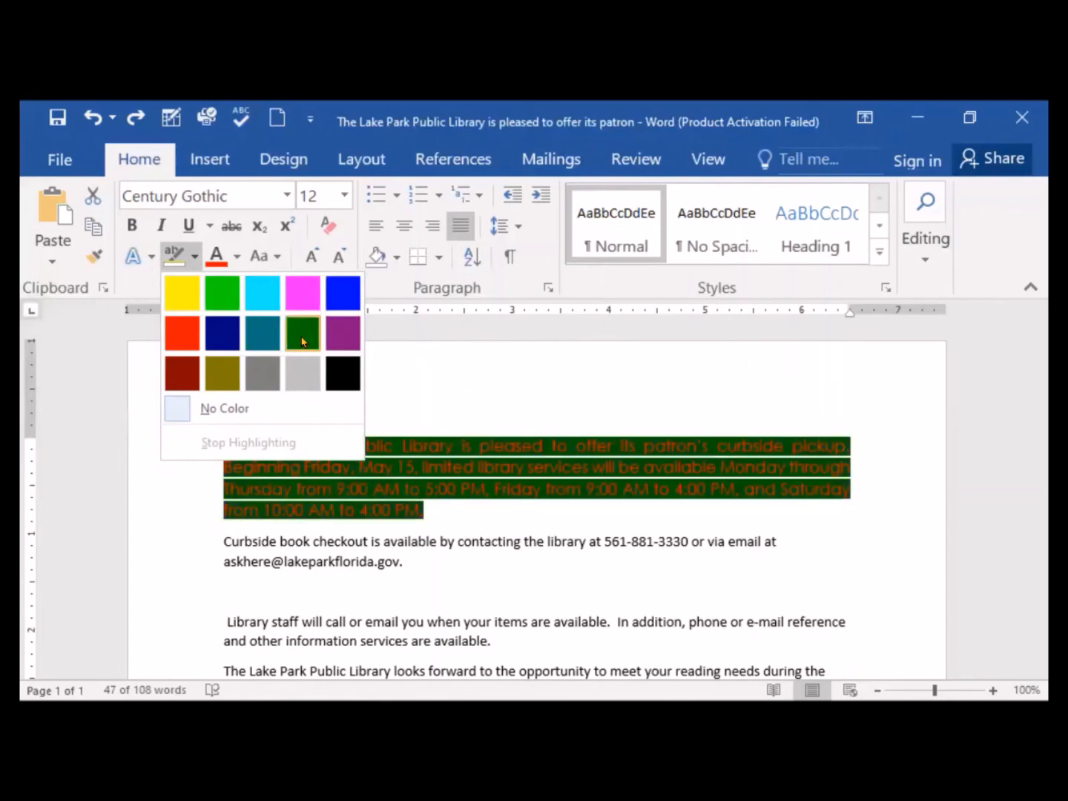
click(273, 301)
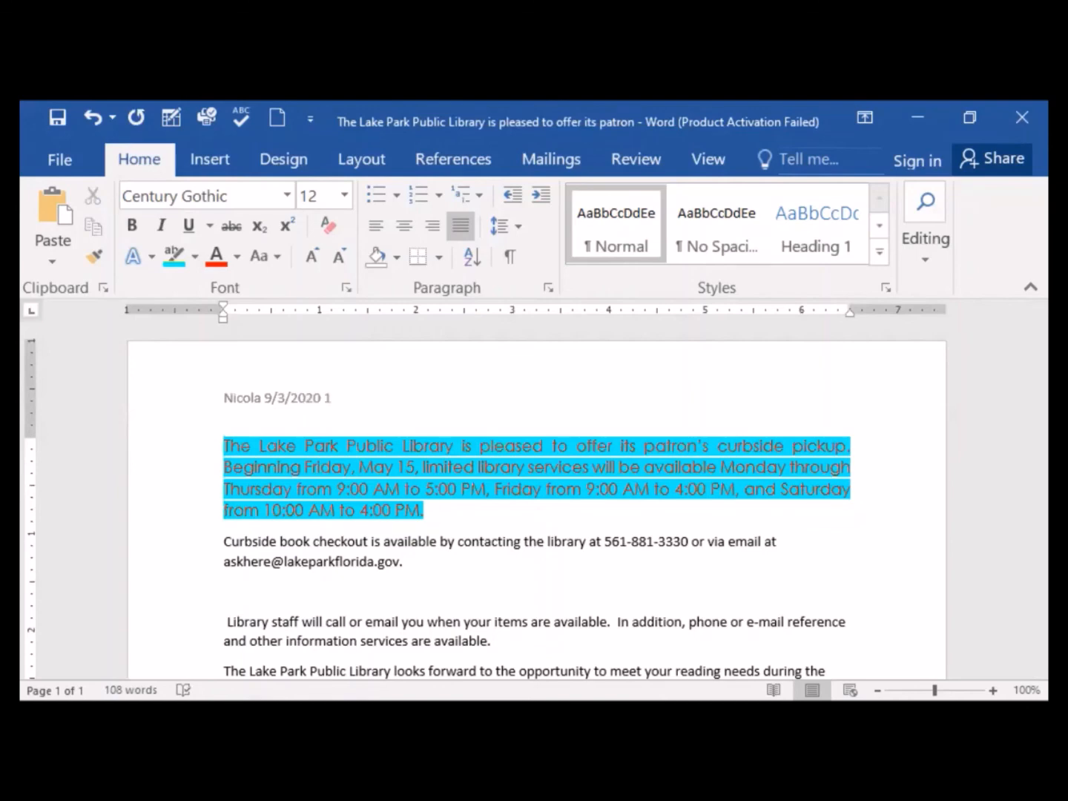
- Select the whole opening paragraph as the text for a case change
click(279, 257)
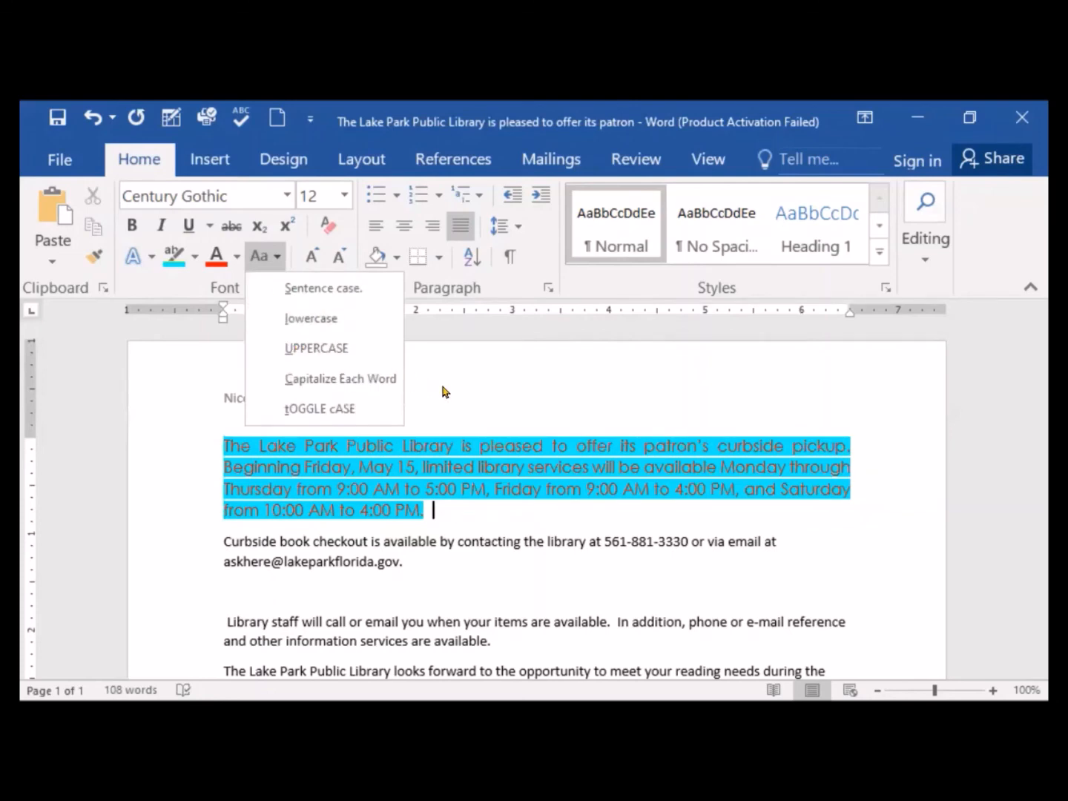
click(361, 387)
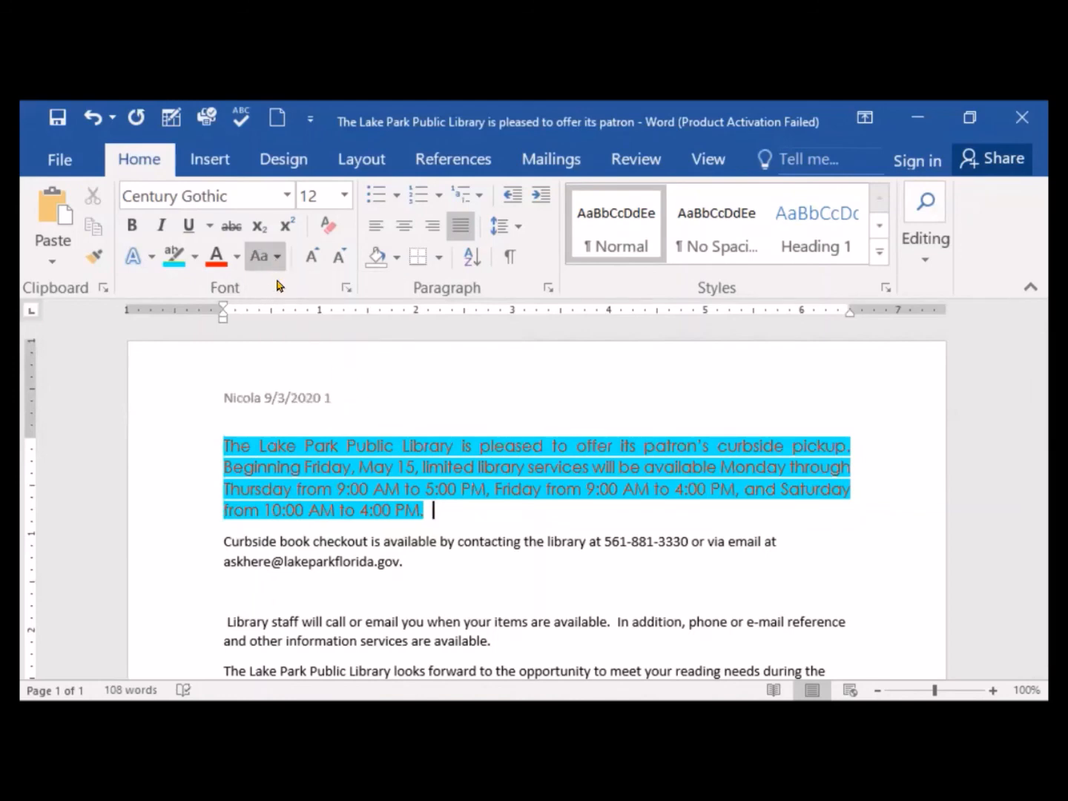
double_click(299, 478)
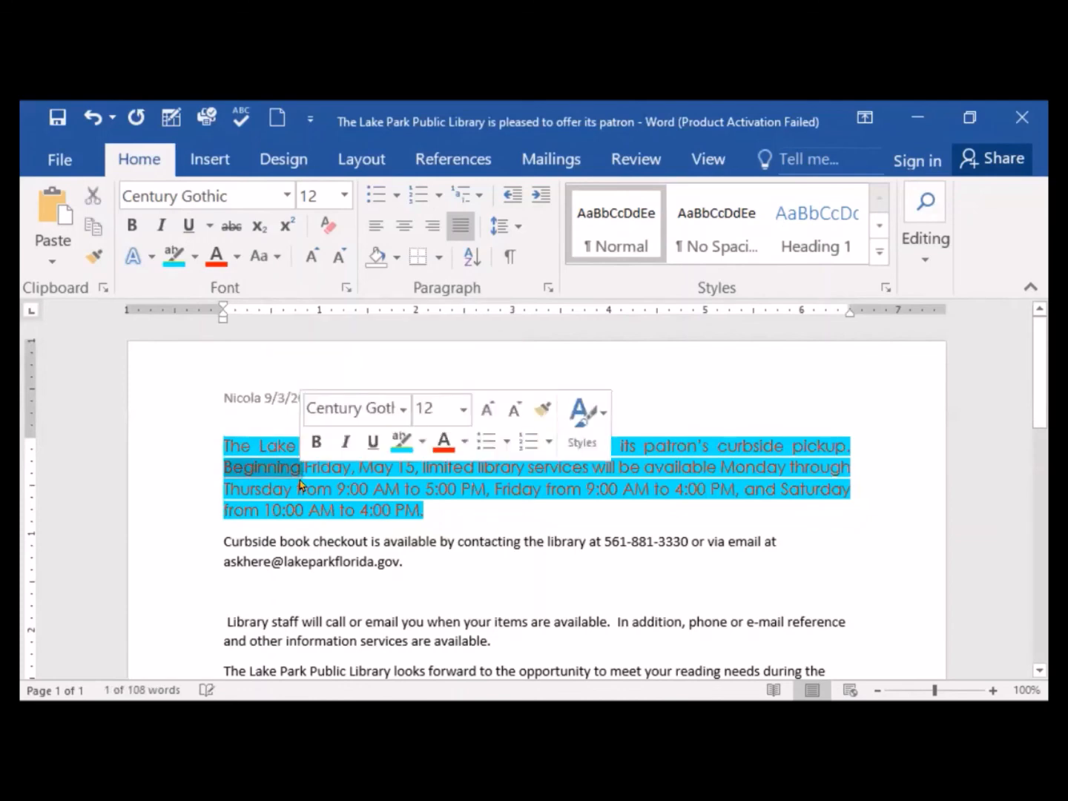
double_click(225, 450)
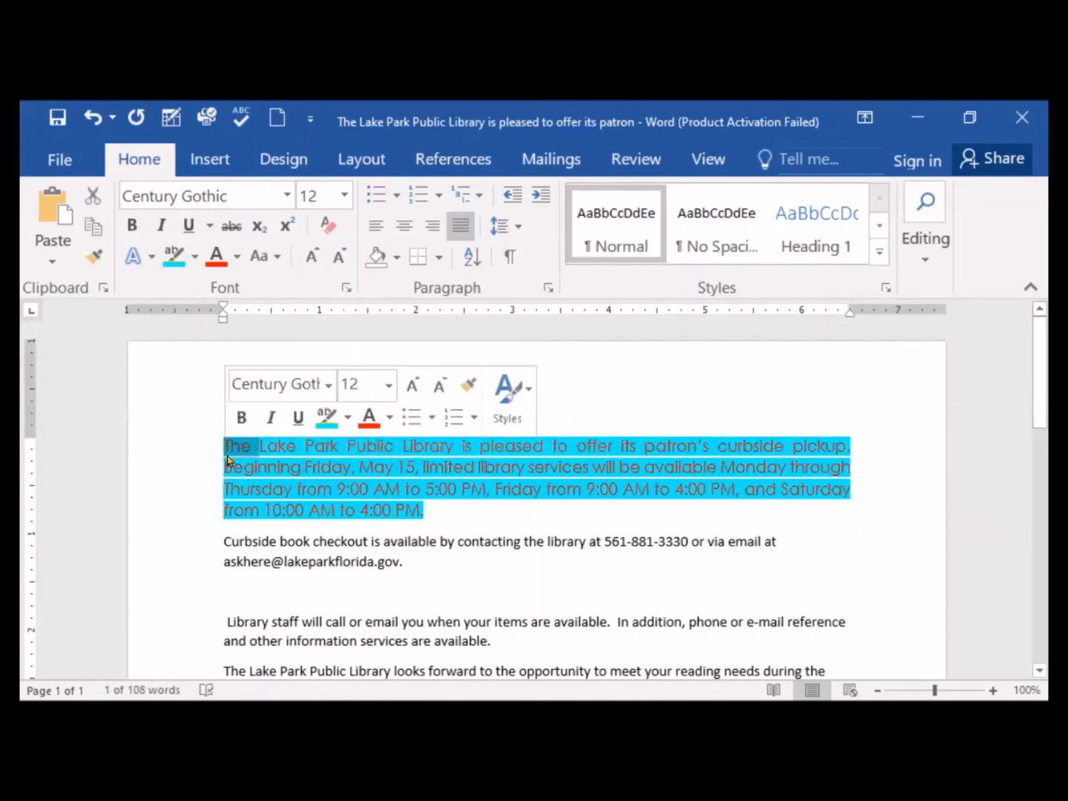
mouse_move(228, 458)
mouse_down()
mouse_move(424, 459)
mouse_move(215, 437)
mouse_up()
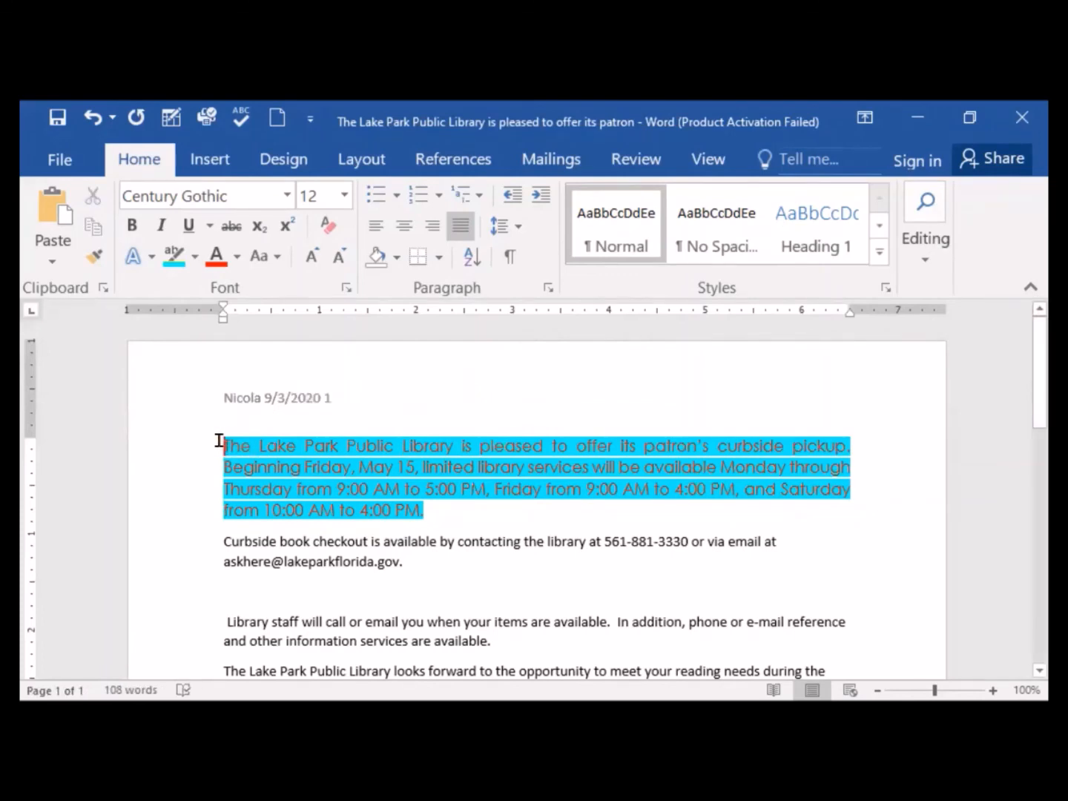
drag(215, 441, 474, 512)
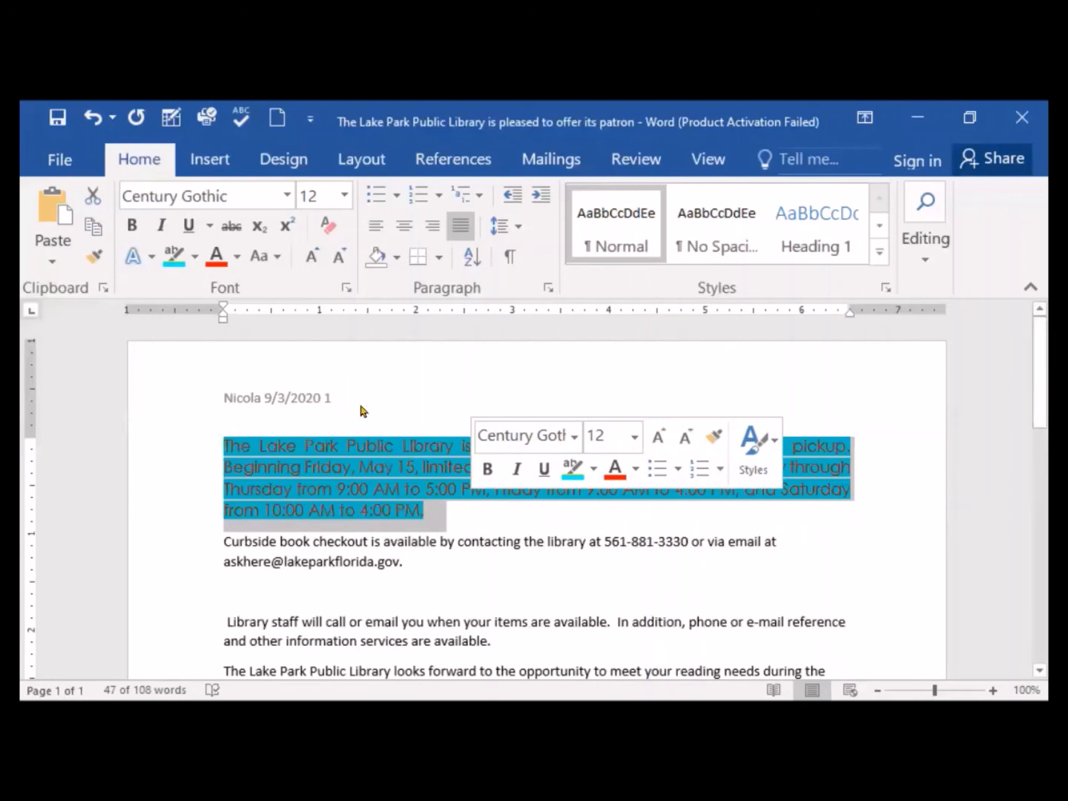
- Try the Capitalize Each Word case on the opening paragraph and undo it
click(278, 263)
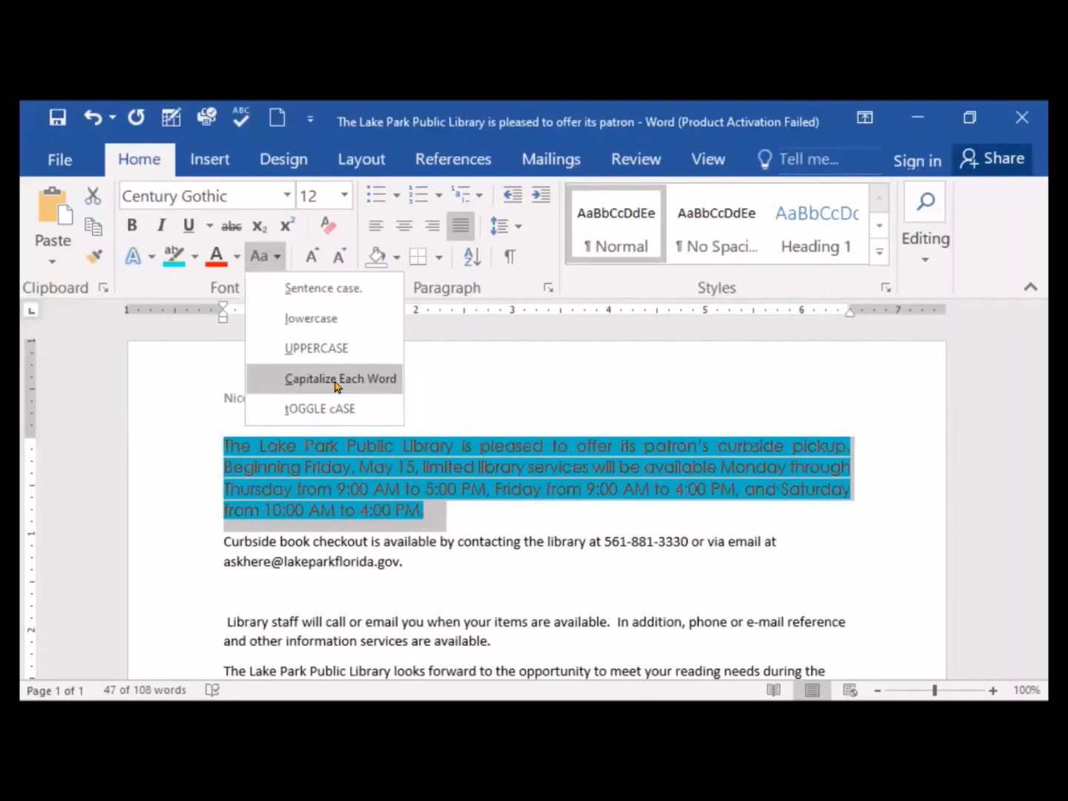
click(335, 380)
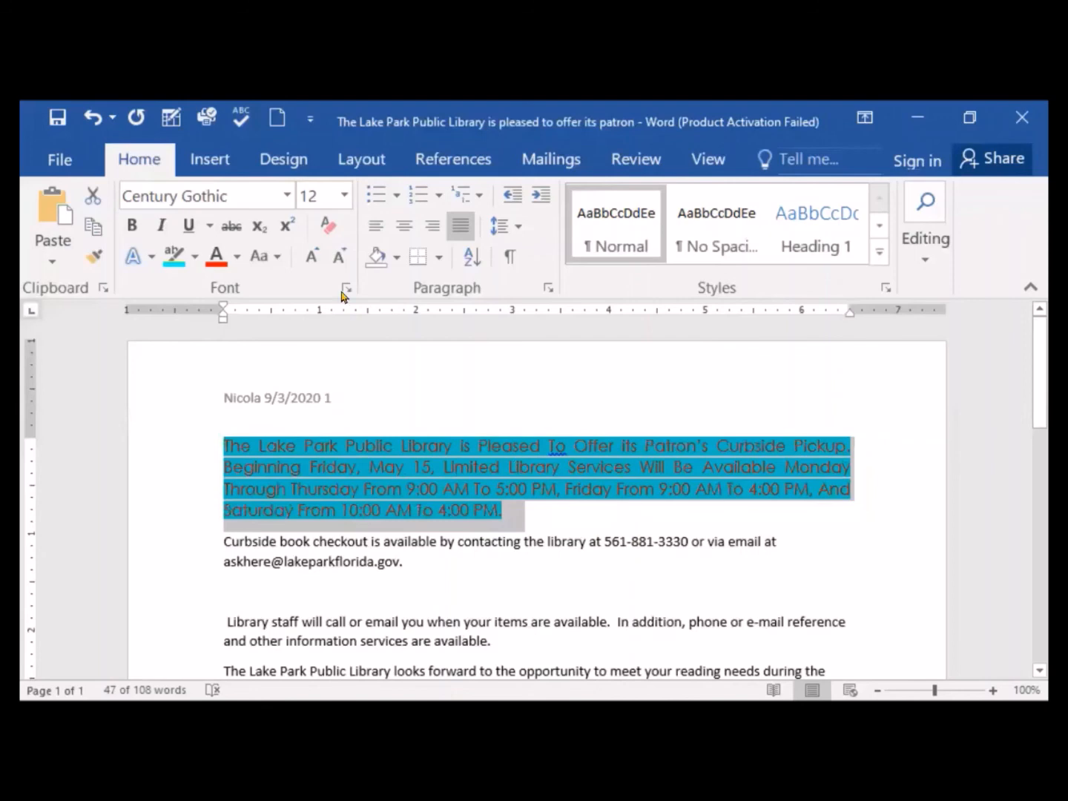
click(90, 120)
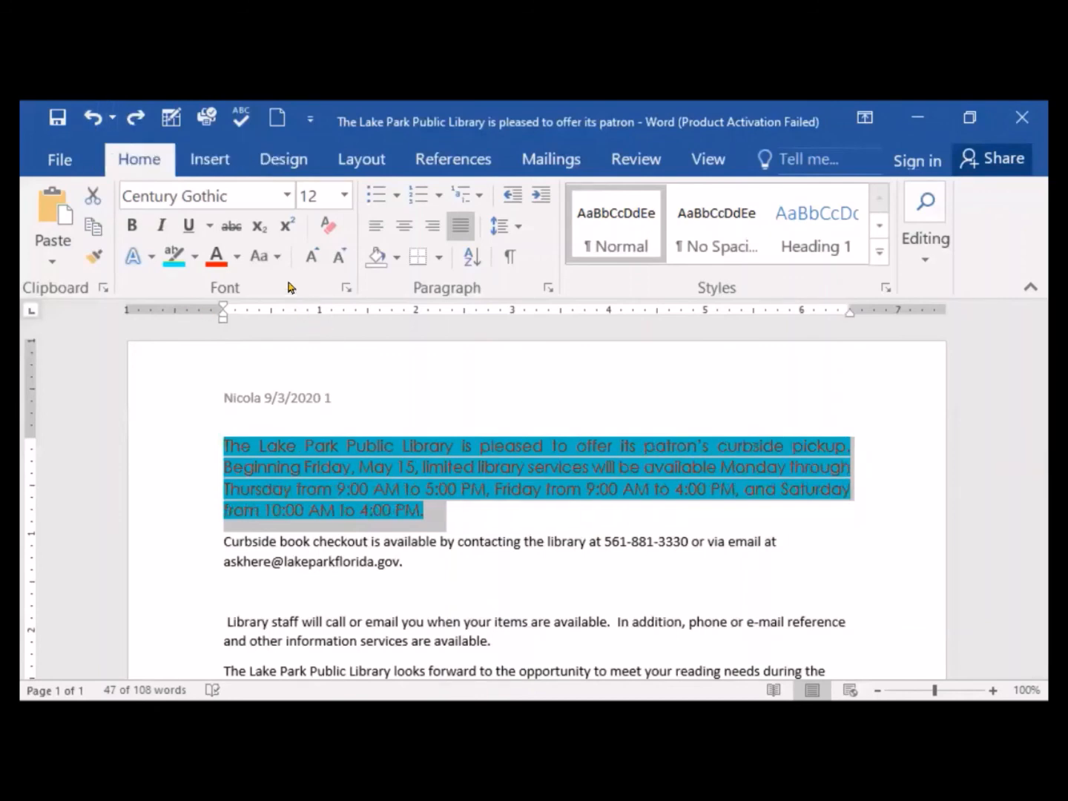
- Convert the opening paragraph to UPPERCASE and place the cursor after its last sentence
click(277, 257)
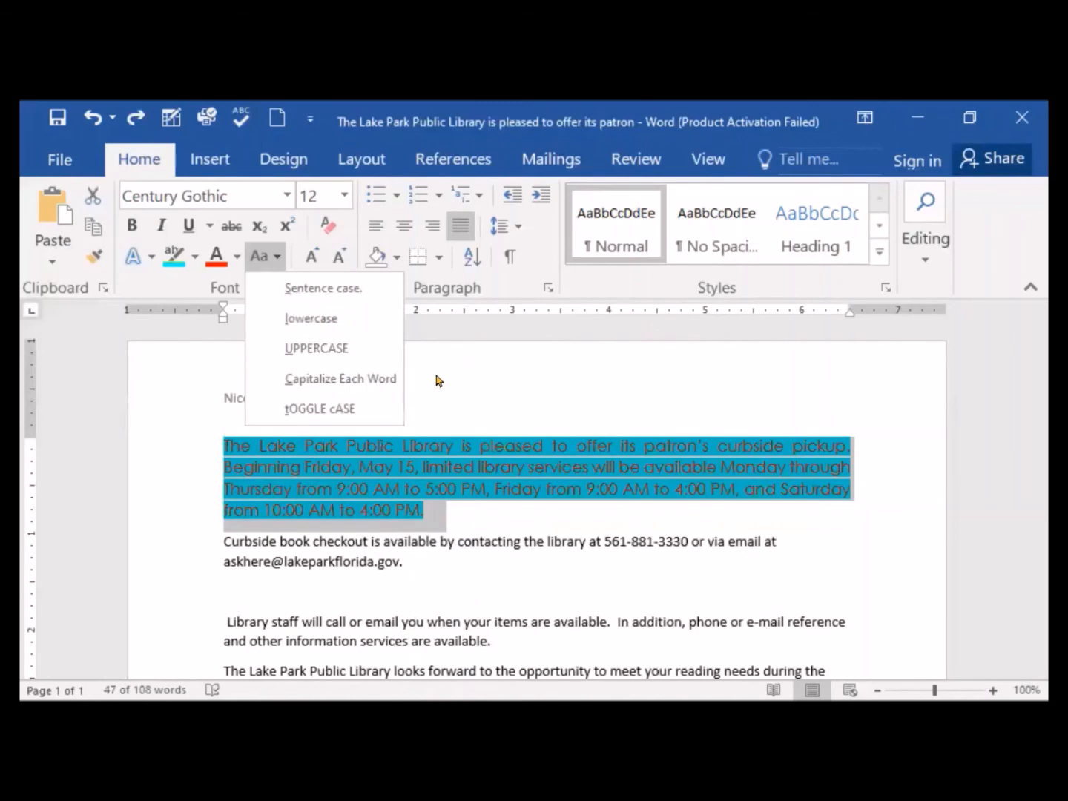
click(332, 355)
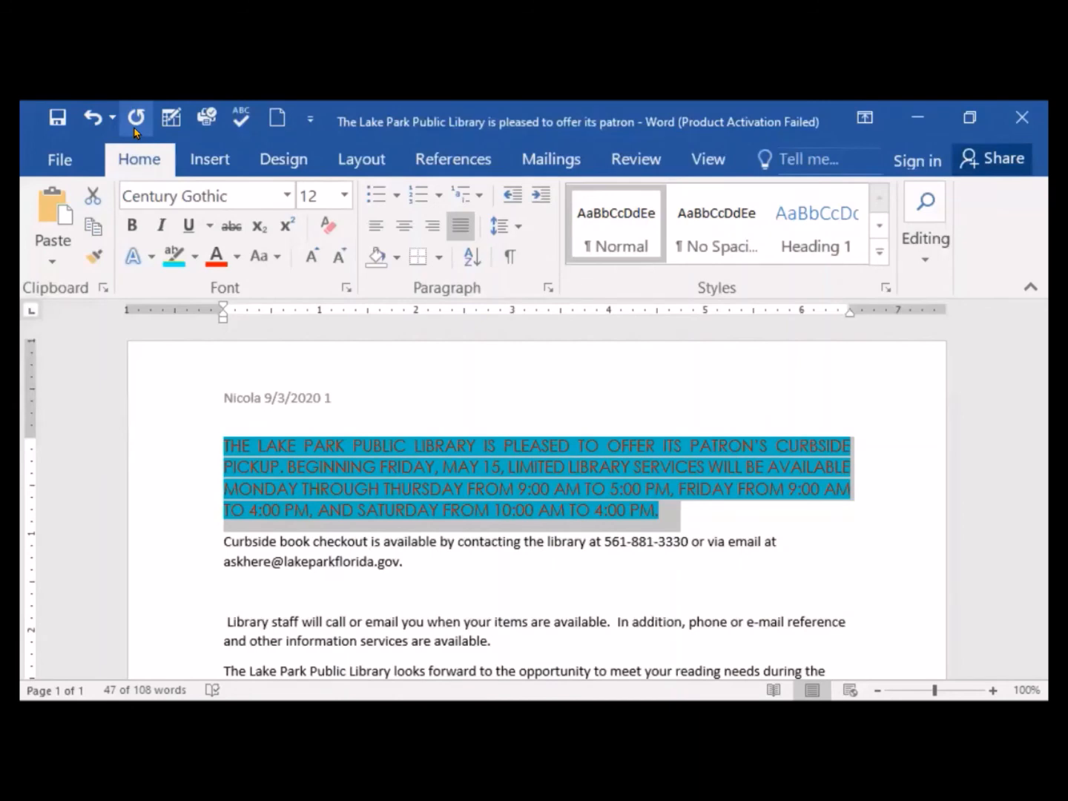
click(690, 526)
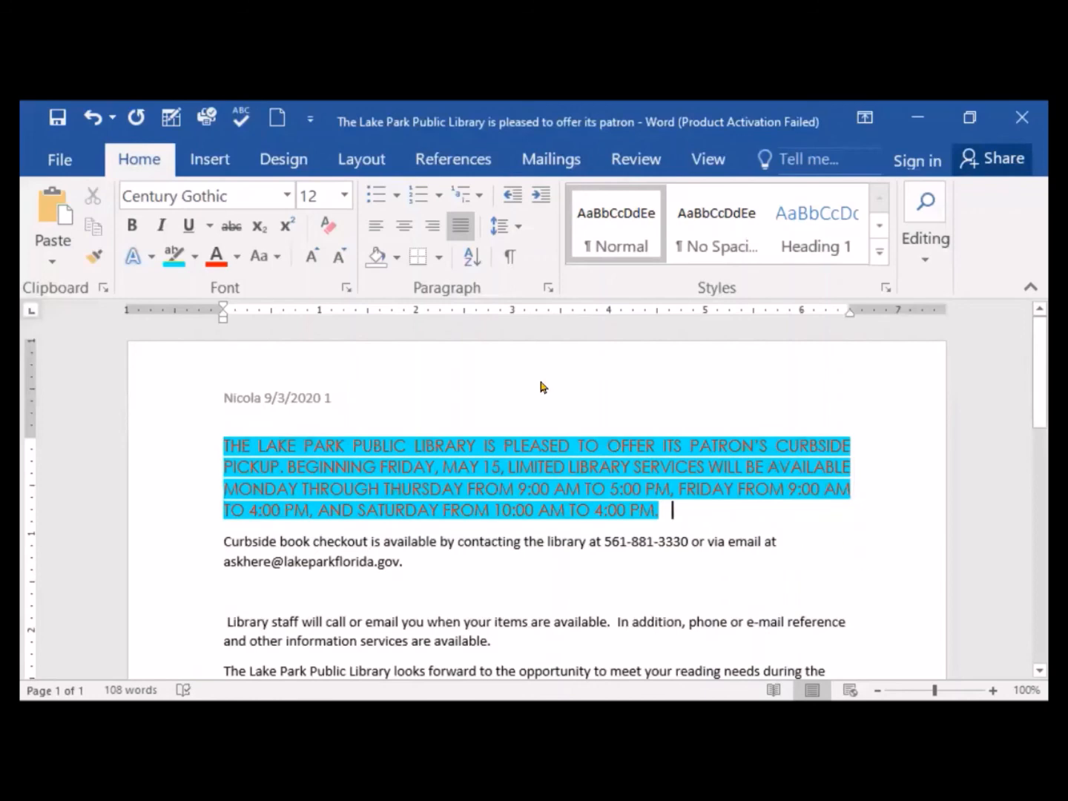
- Insert a smiley face symbol and a copyright symbol at the end of the opening paragraph
click(210, 158)
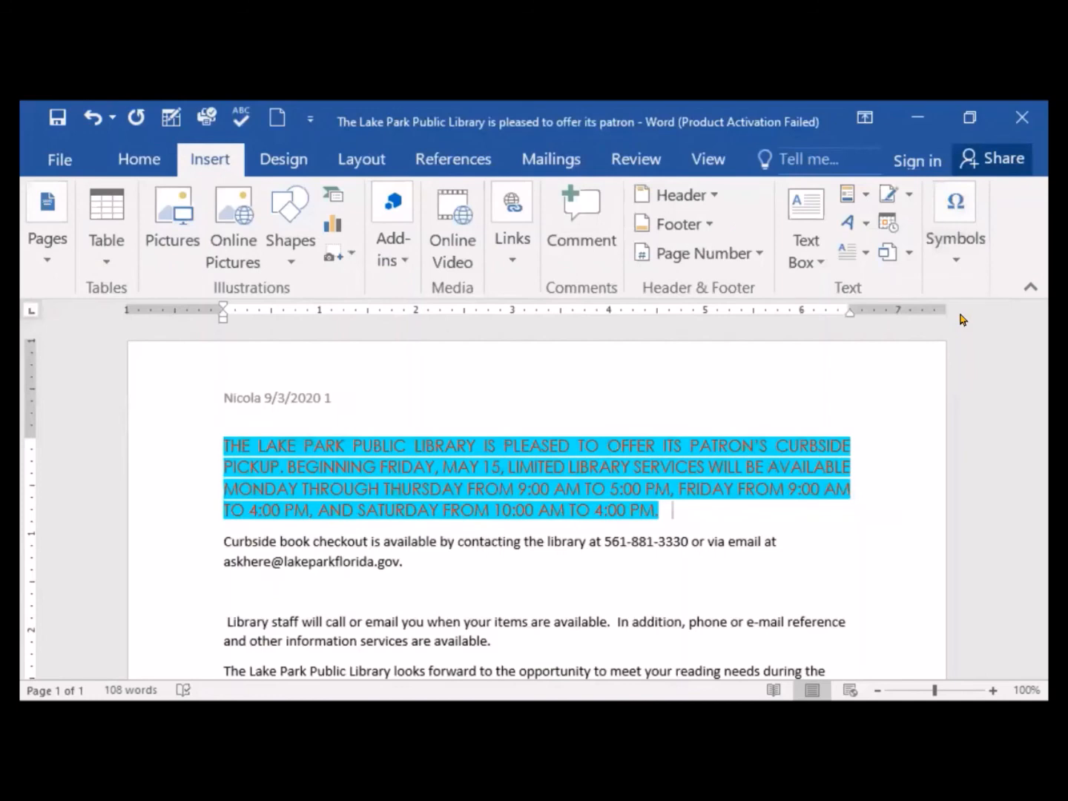
click(965, 234)
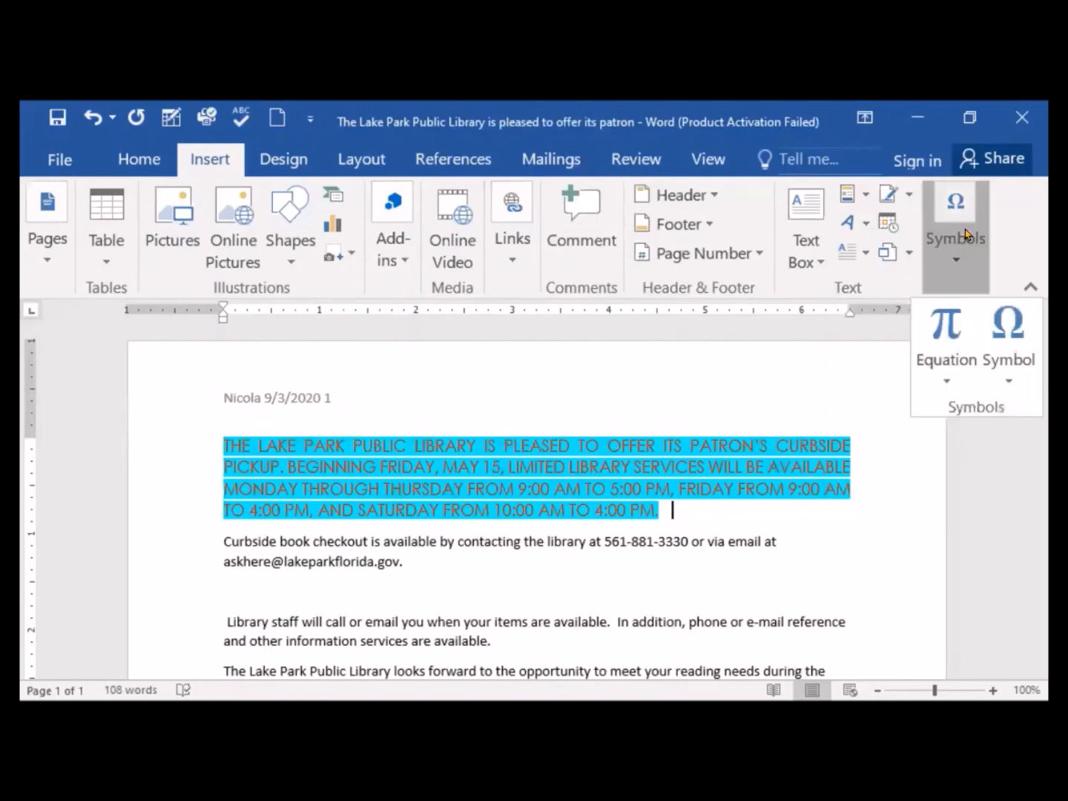
click(1010, 361)
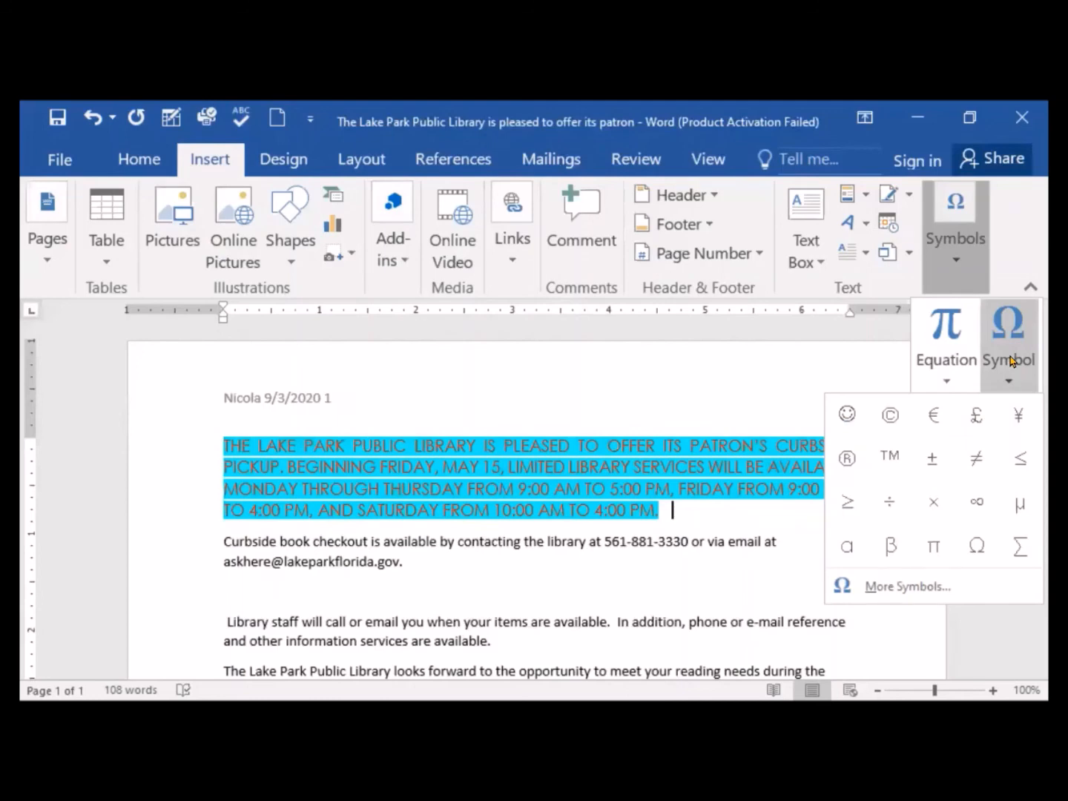
click(846, 417)
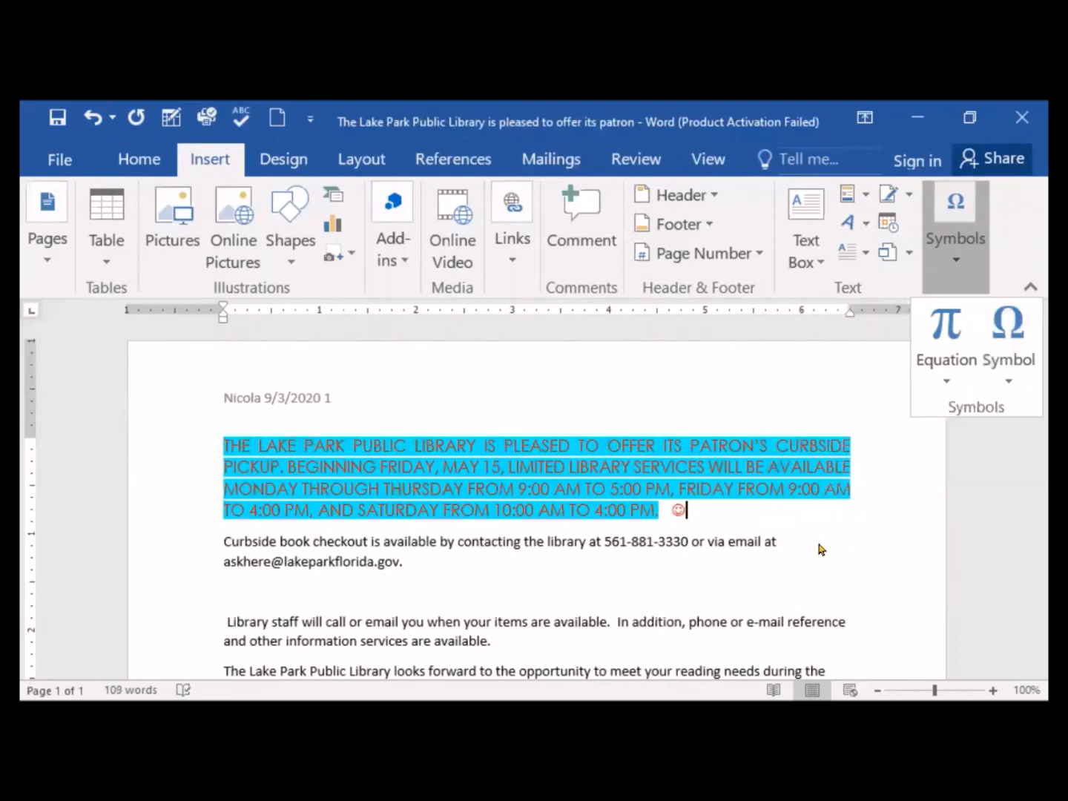
click(1008, 360)
click(892, 425)
- Select the whole opening paragraph with its symbols and increase its font size gradually to 18
click(130, 164)
click(130, 165)
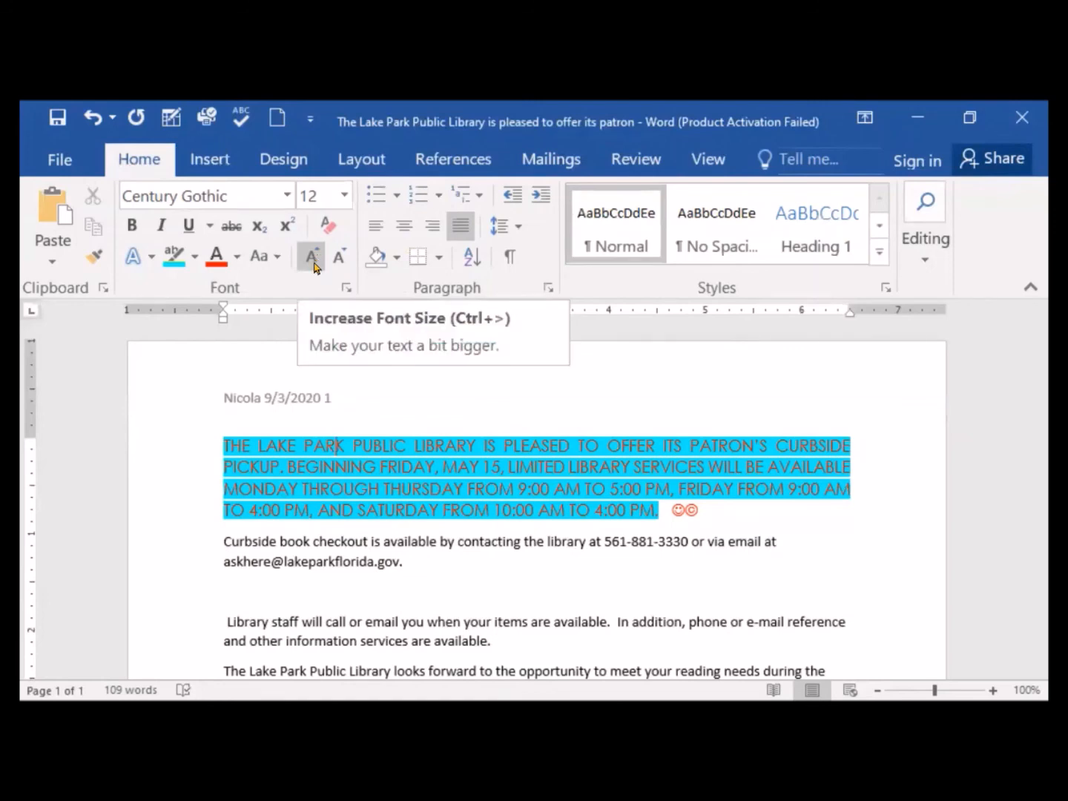
double_click(250, 473)
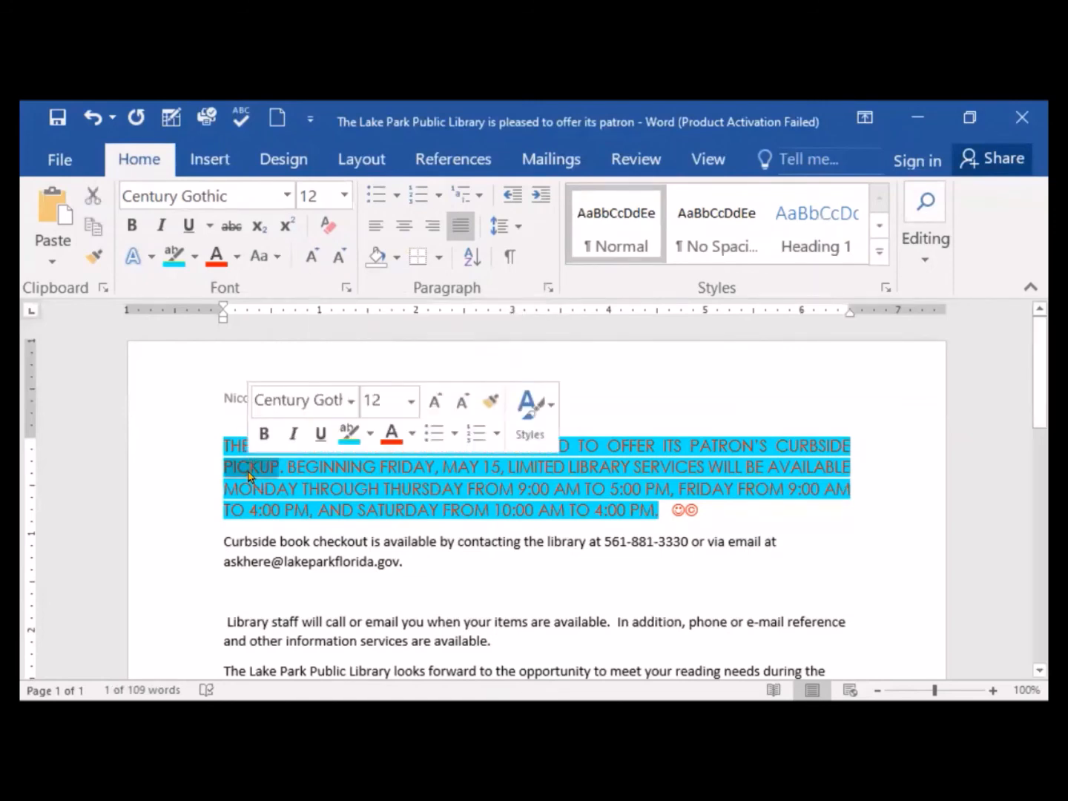
double_click(397, 486)
triple_click(398, 488)
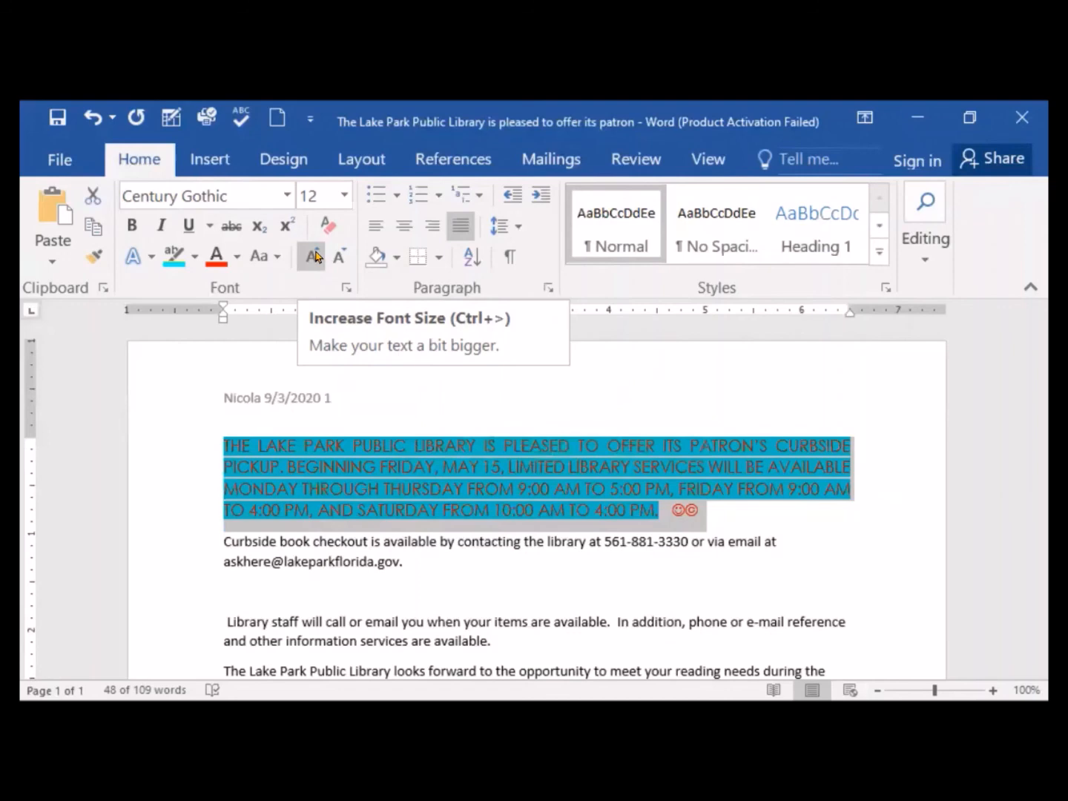
click(315, 257)
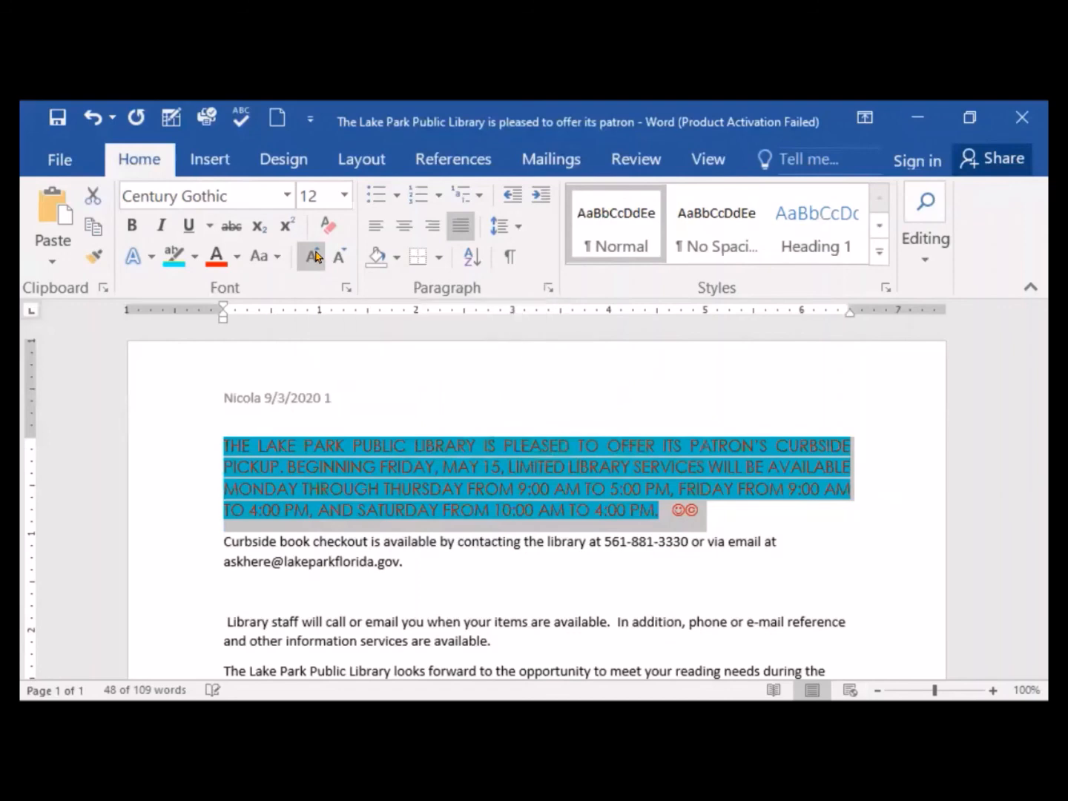
click(316, 256)
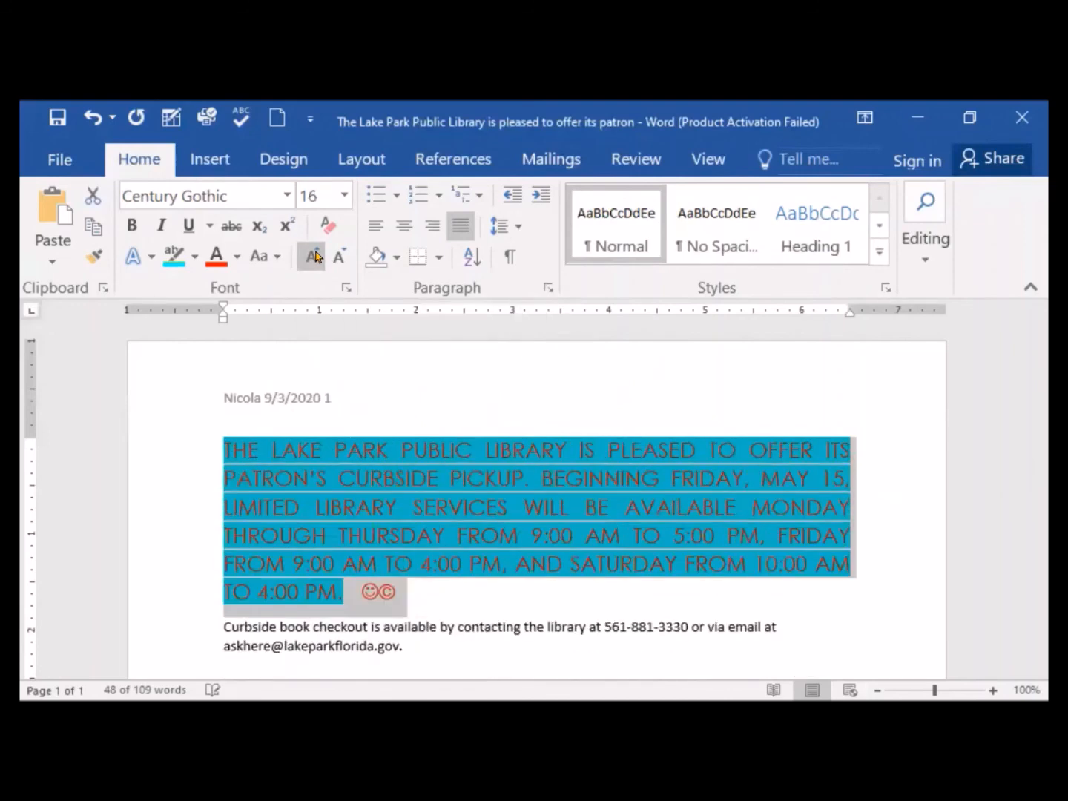
click(316, 256)
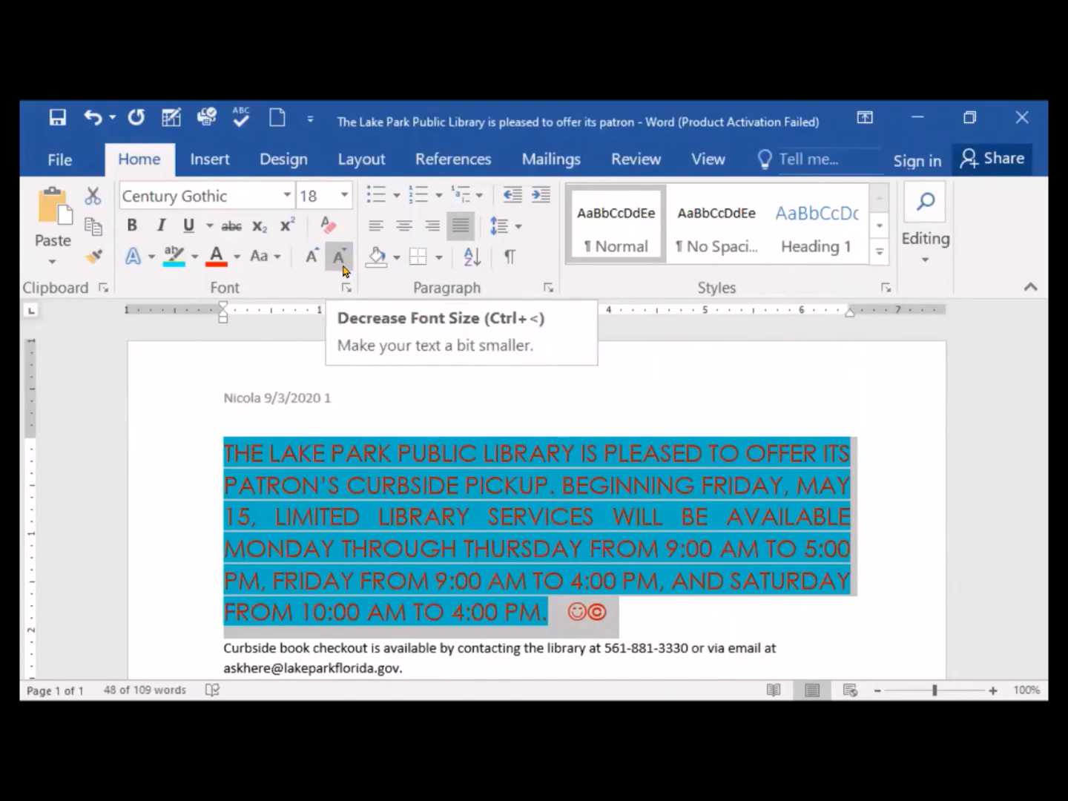
- Decrease the opening paragraph's font size gradually to 12, and increase it again to 16
click(342, 266)
click(342, 265)
click(342, 265)
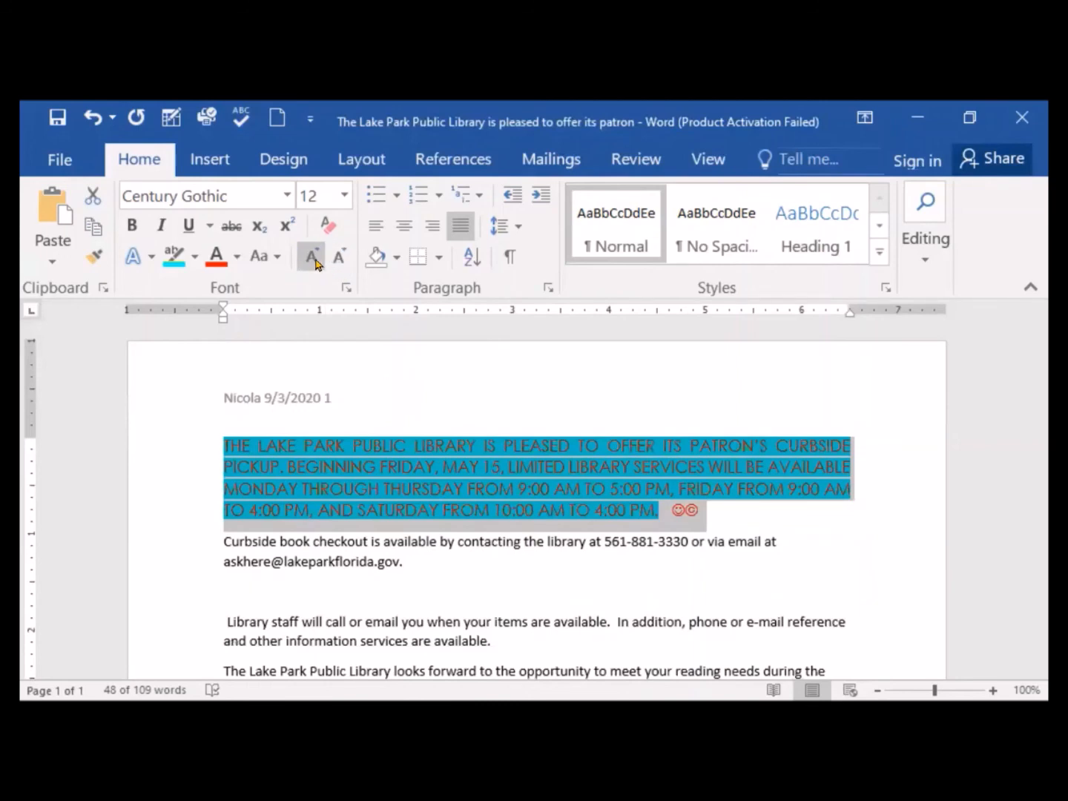
click(314, 262)
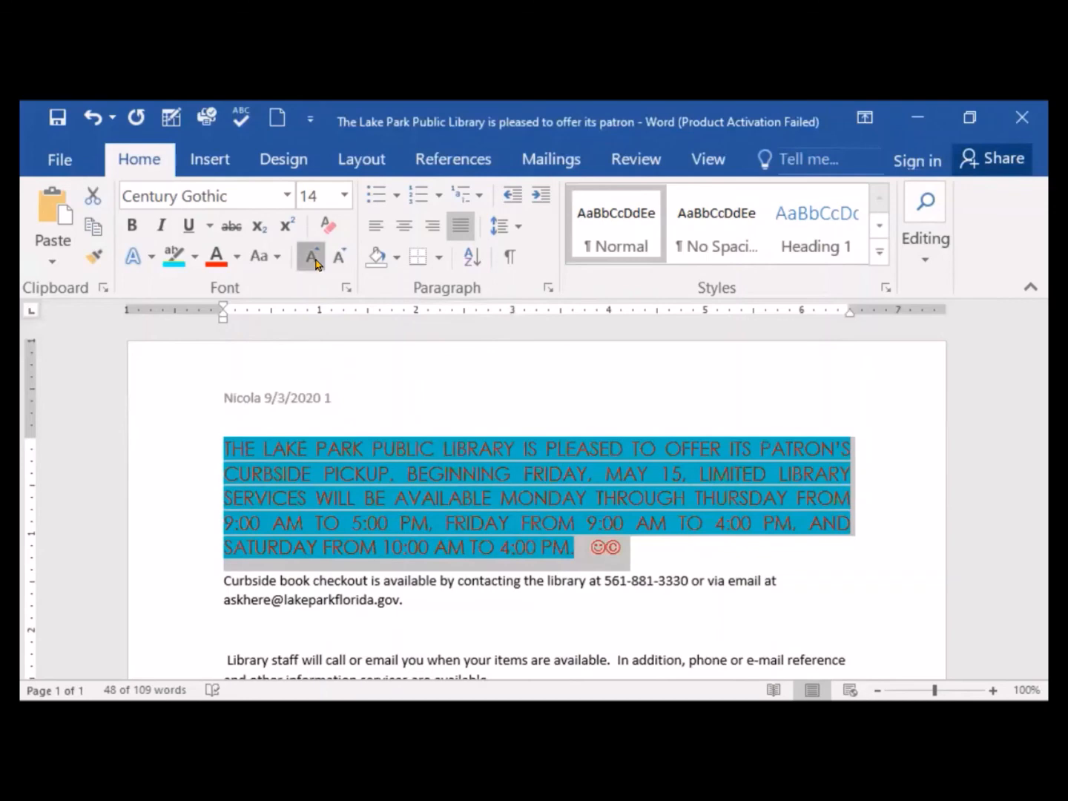
click(314, 263)
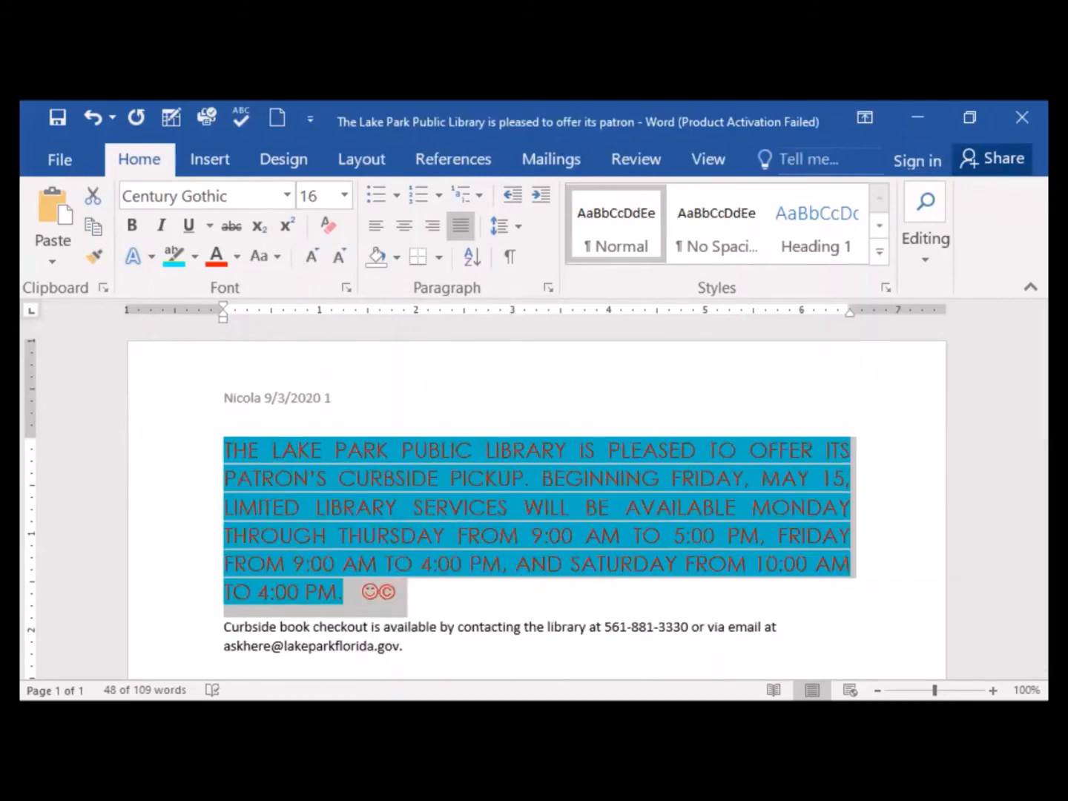
- Format the opening paragraph as a bulleted item with the checkmark bullet
ctrl+scroll(540, 519, up, 1)
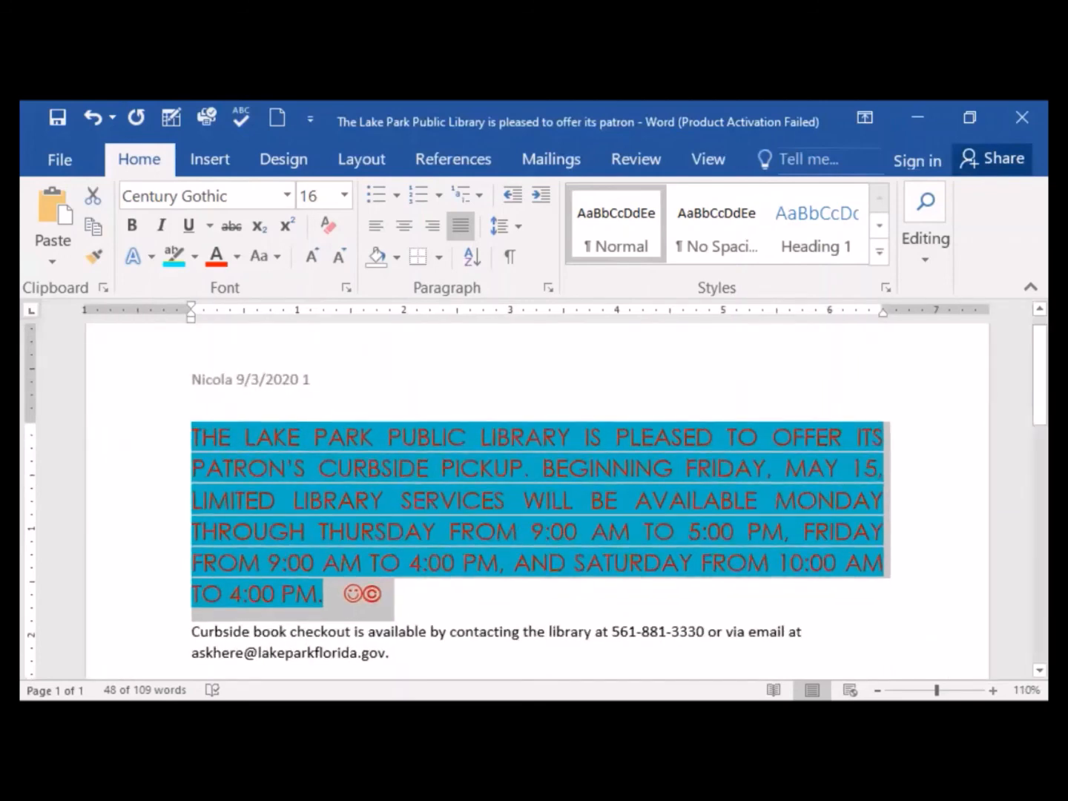
ctrl+scroll(540, 520, up, 1)
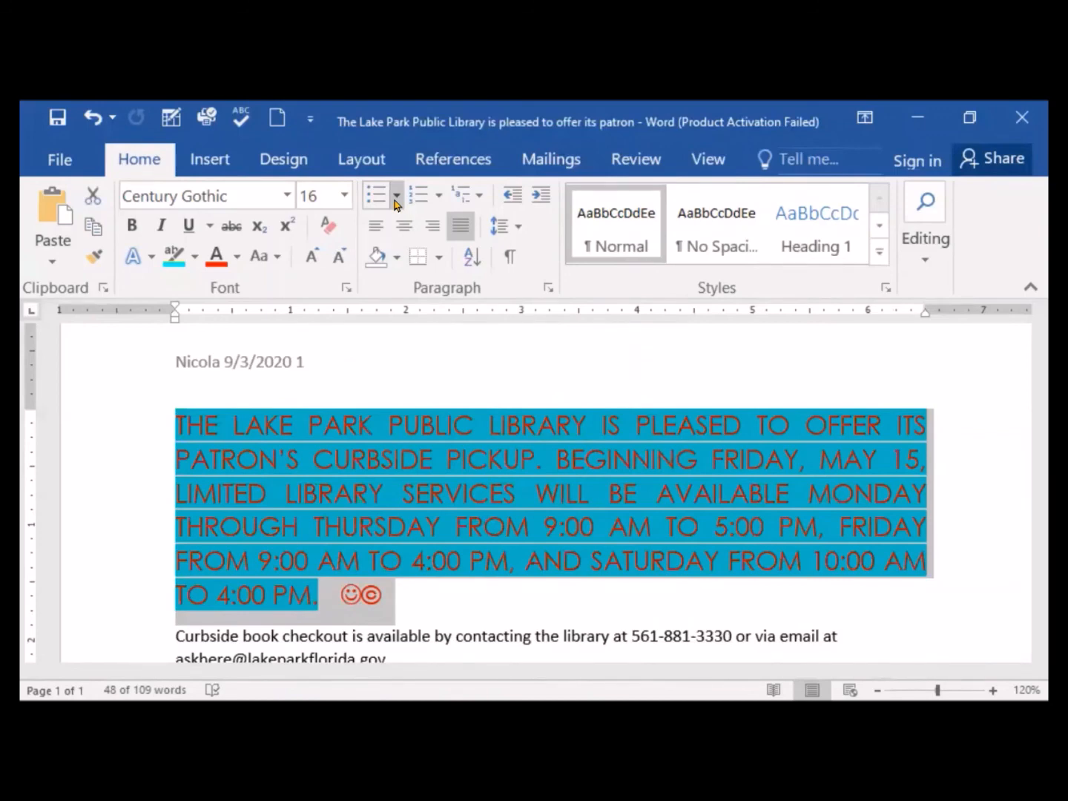
click(396, 202)
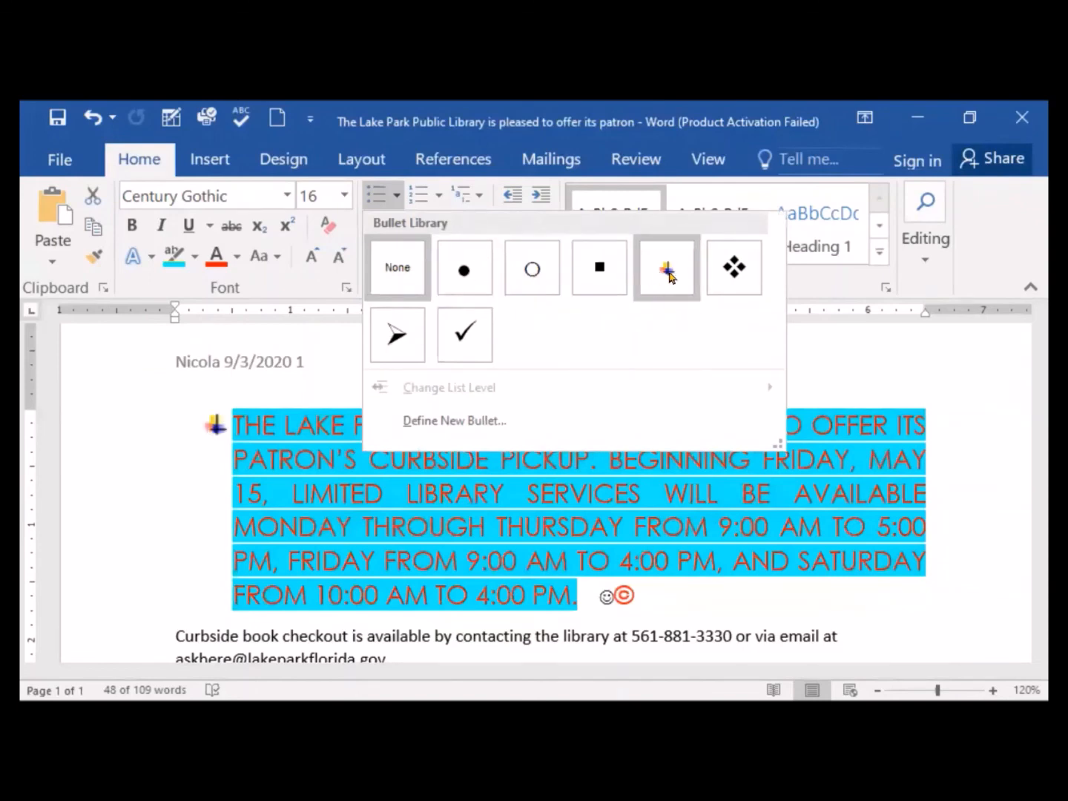
click(465, 339)
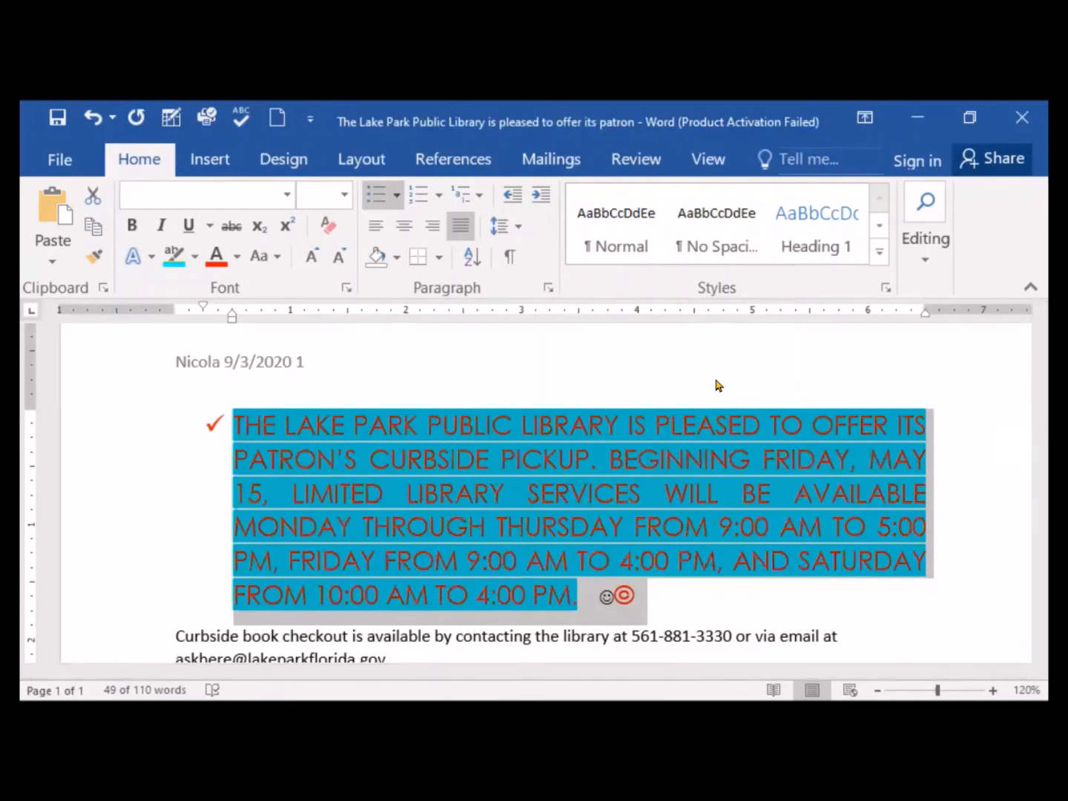
- Switch the opening paragraph to a numbered list item, and try right alignment on it and undo the alignment
click(418, 197)
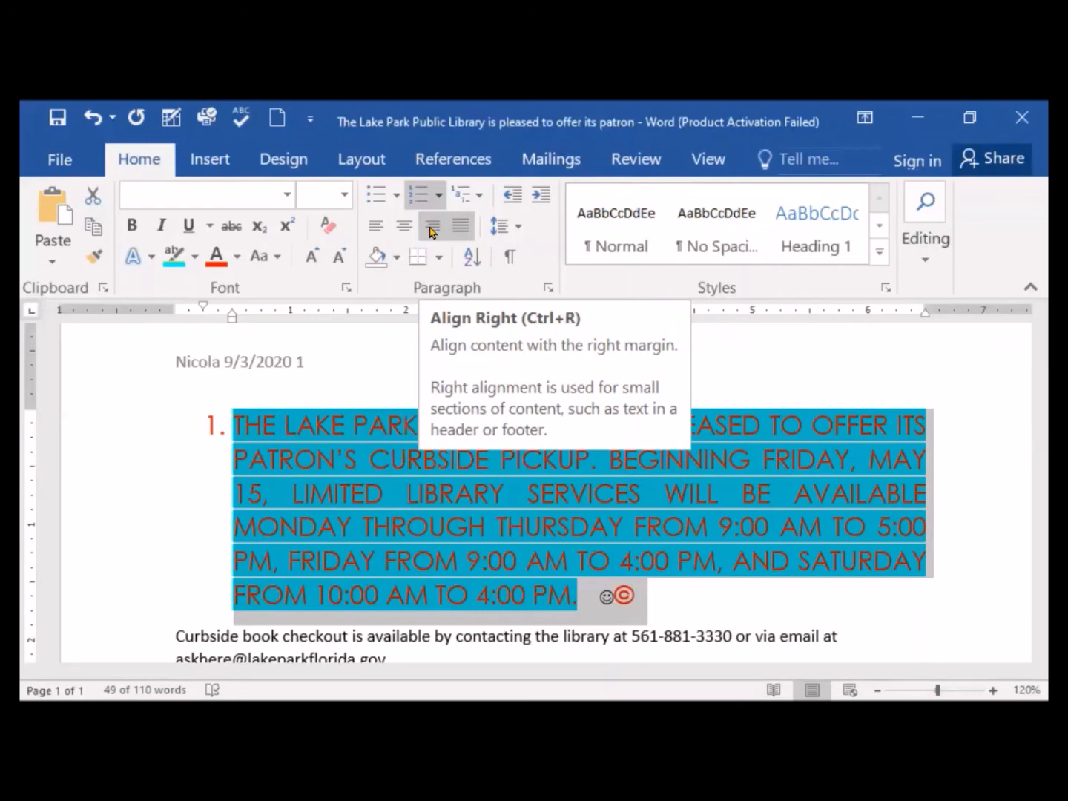
click(432, 231)
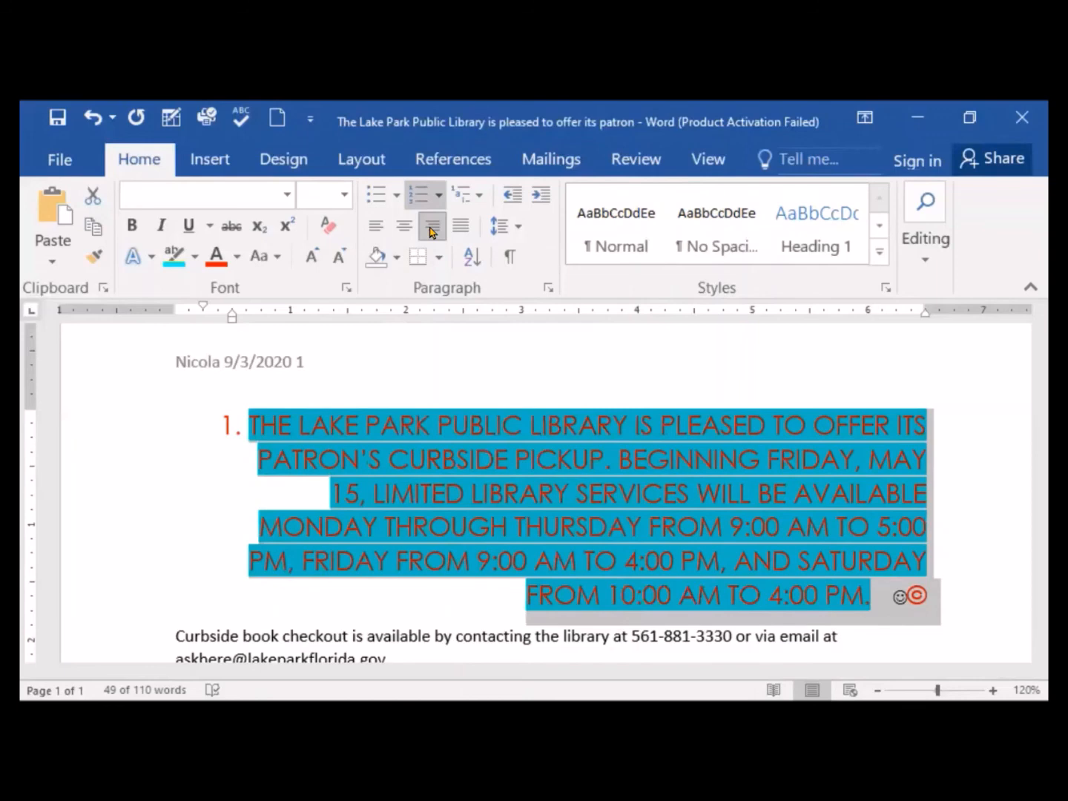
click(91, 119)
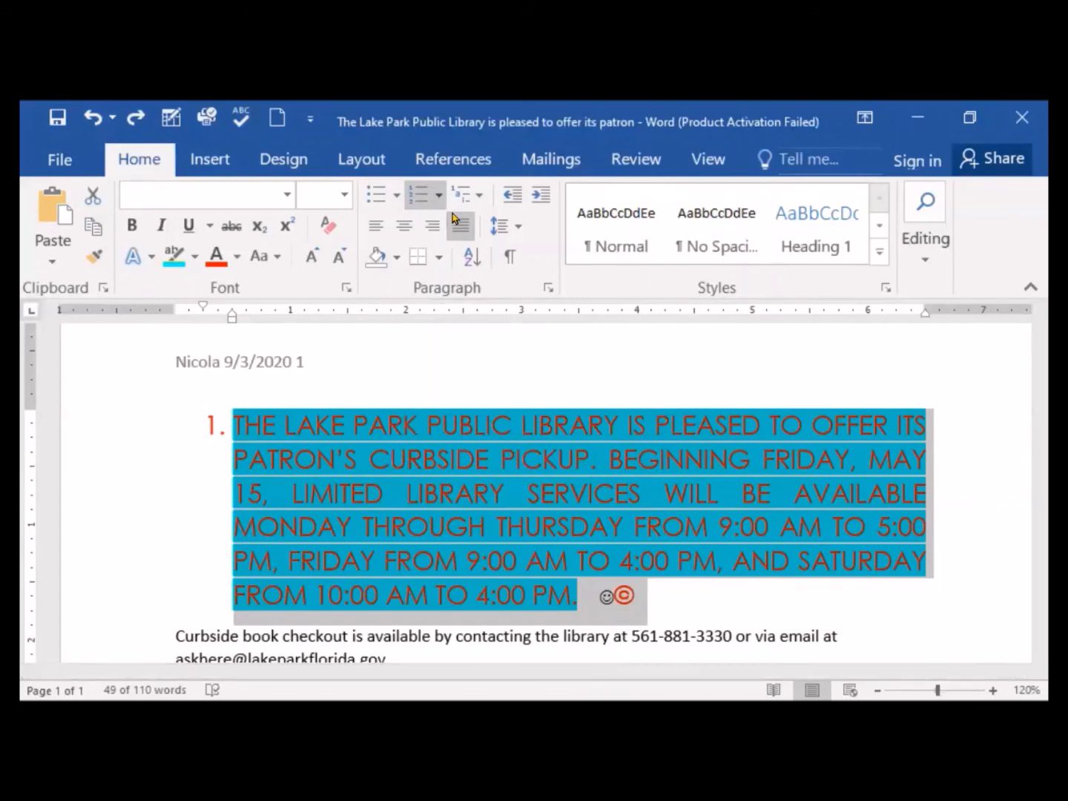
- Review the shading colors and the full list of border options available for the selected opening paragraph
click(396, 258)
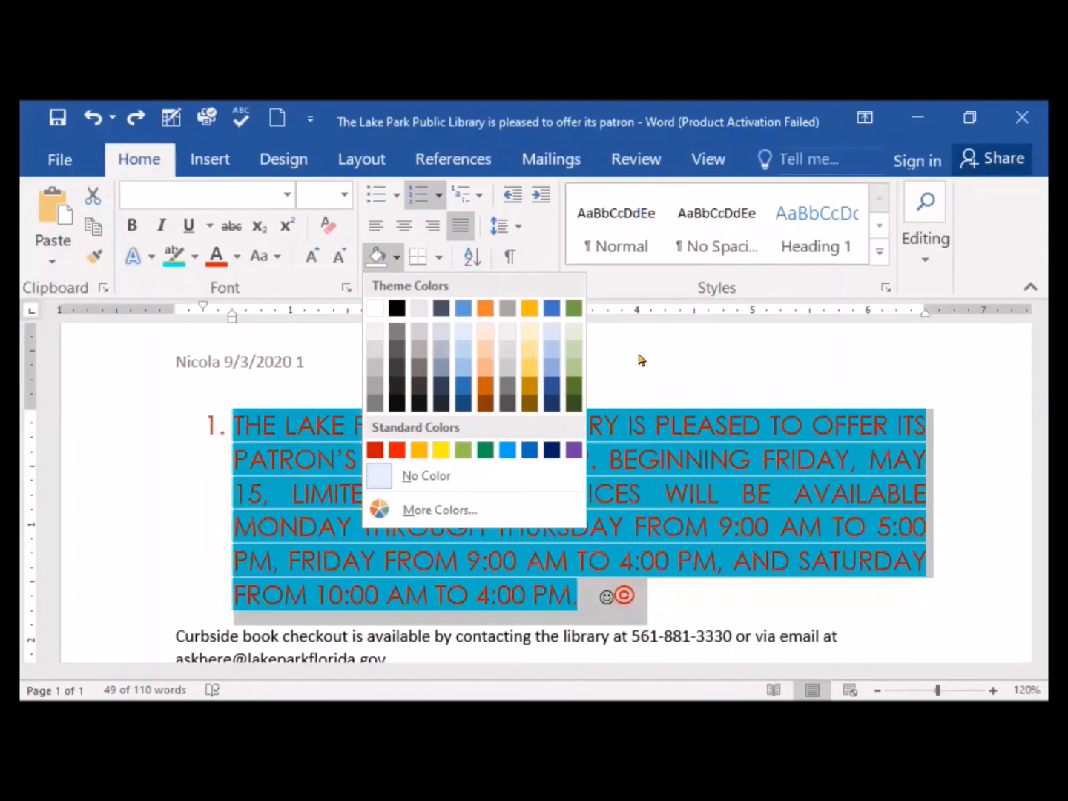
click(639, 355)
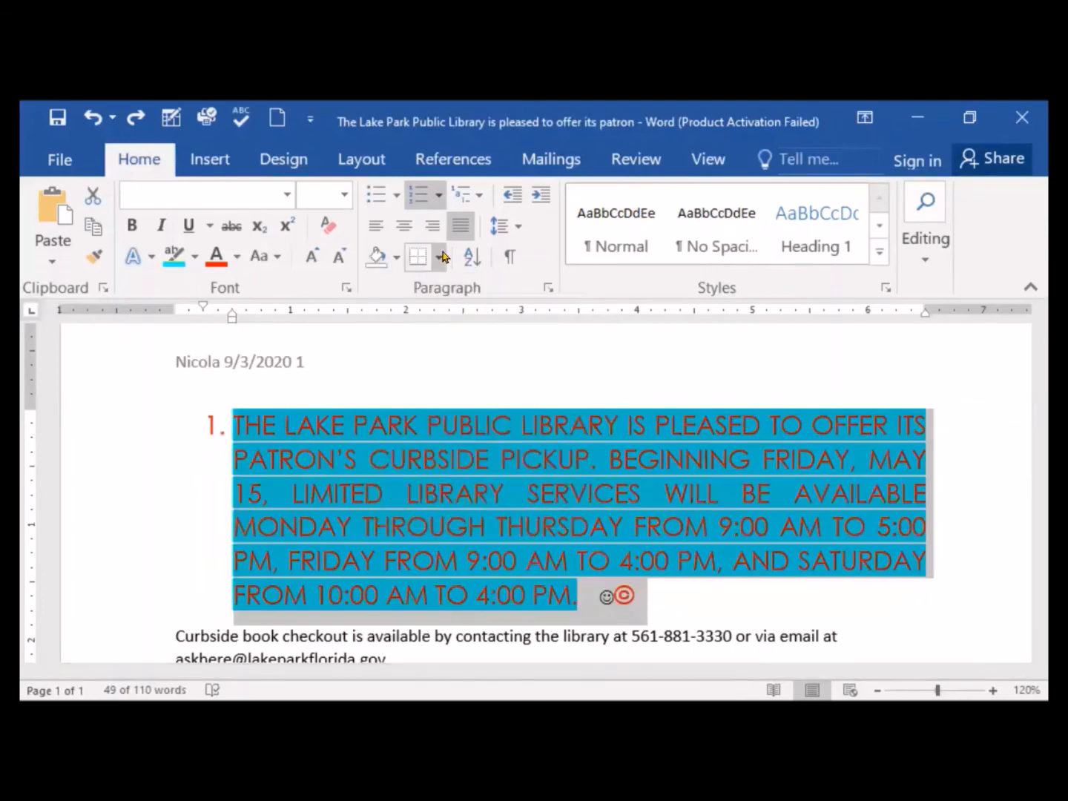
click(437, 267)
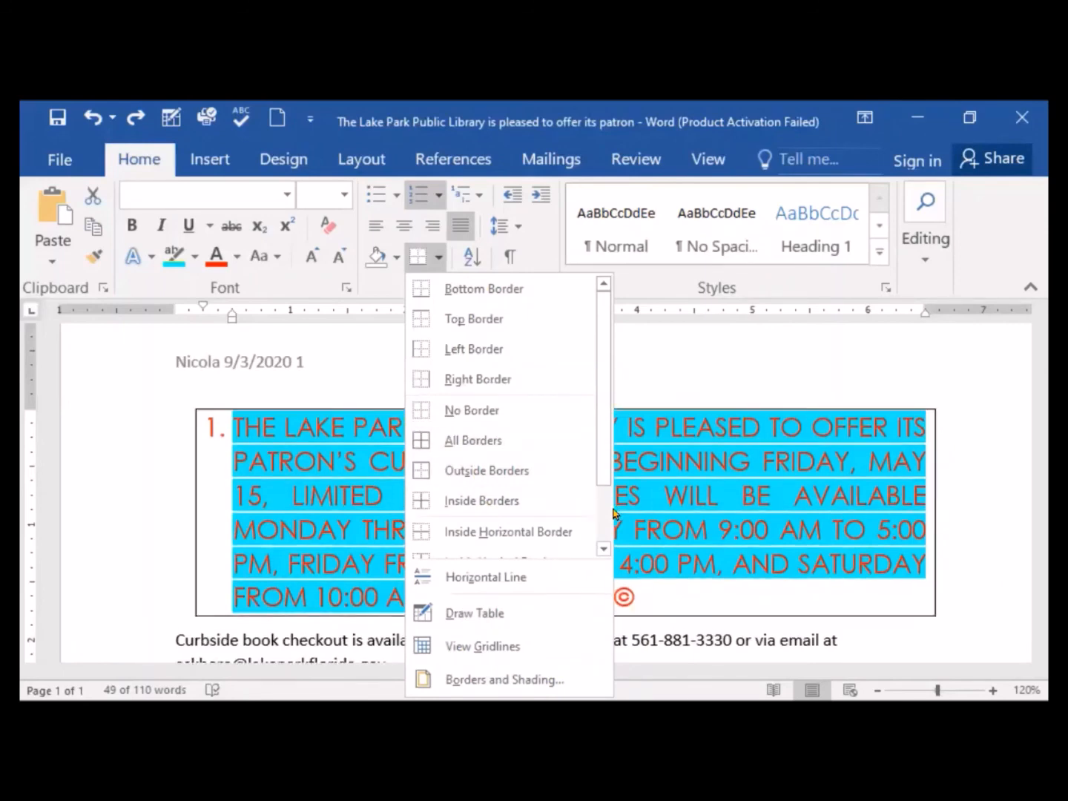
click(605, 549)
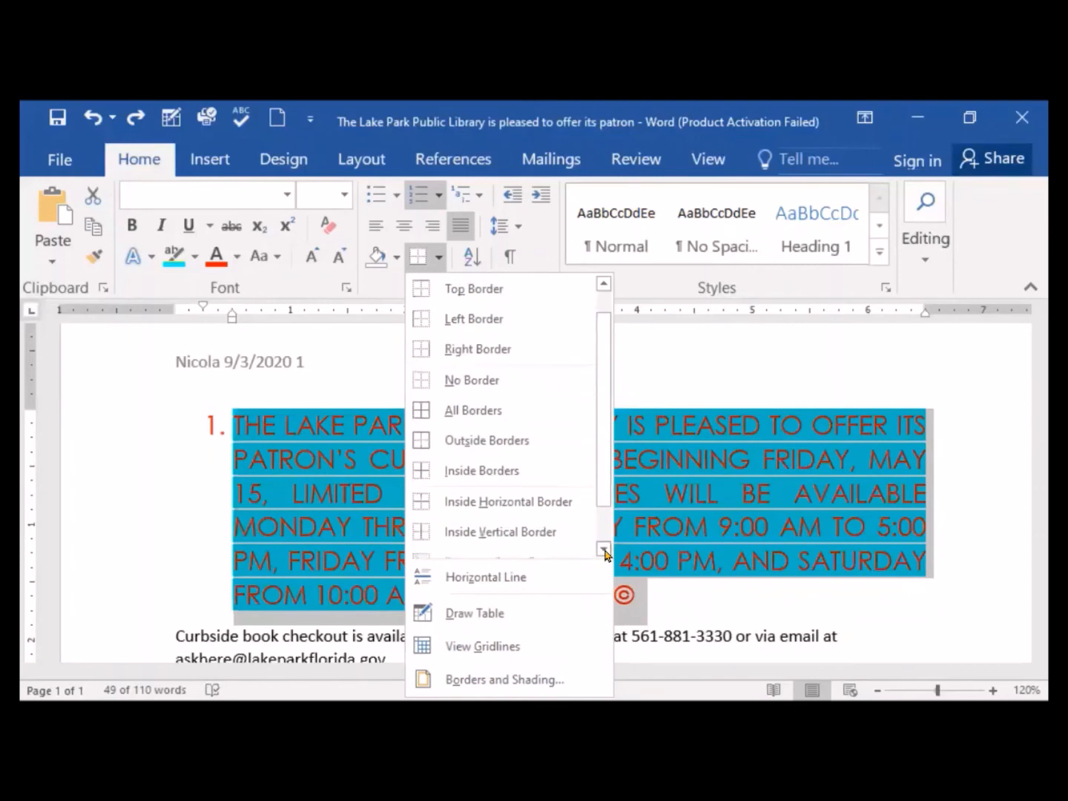
drag(601, 423, 603, 385)
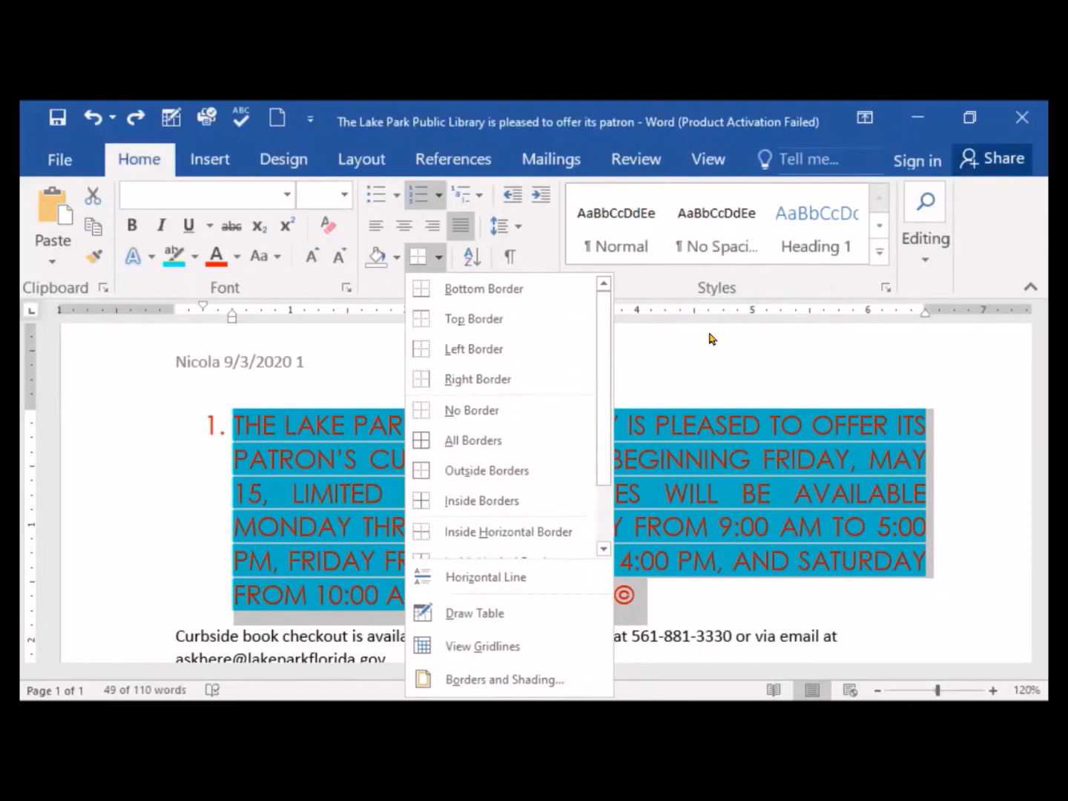
click(564, 287)
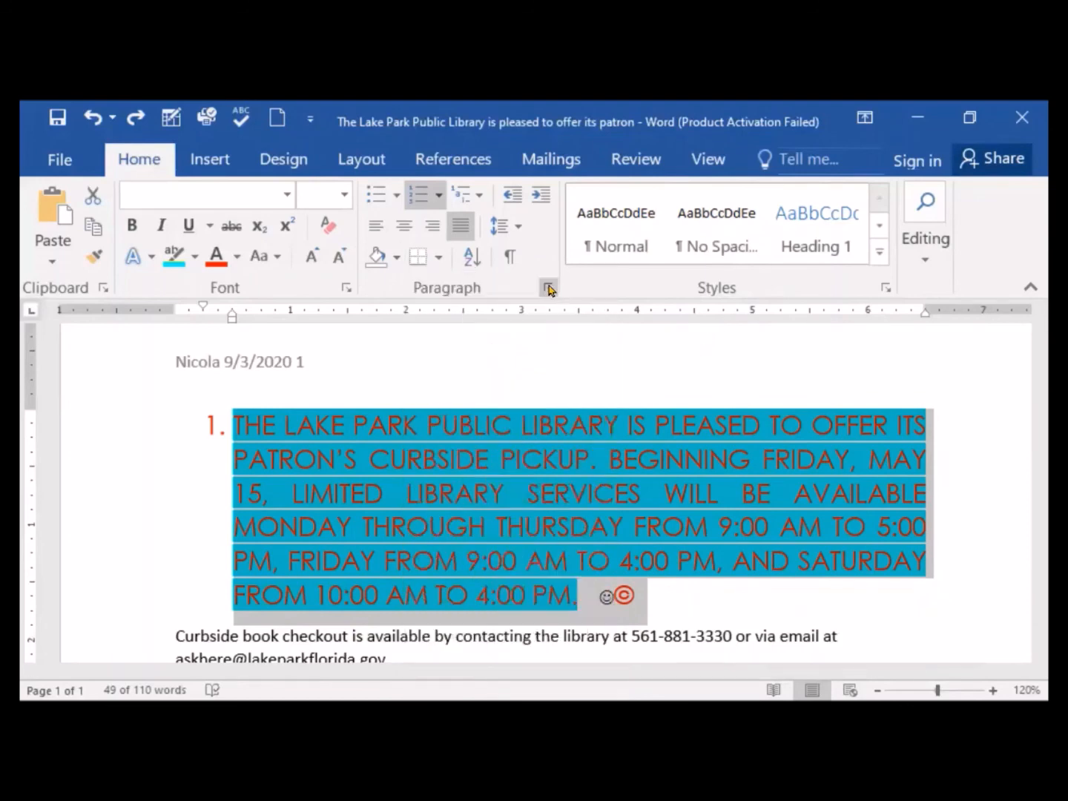
- Try single and 1.5 line spacing in the Paragraph settings, apply Double to the opening paragraph, and undo it
click(549, 289)
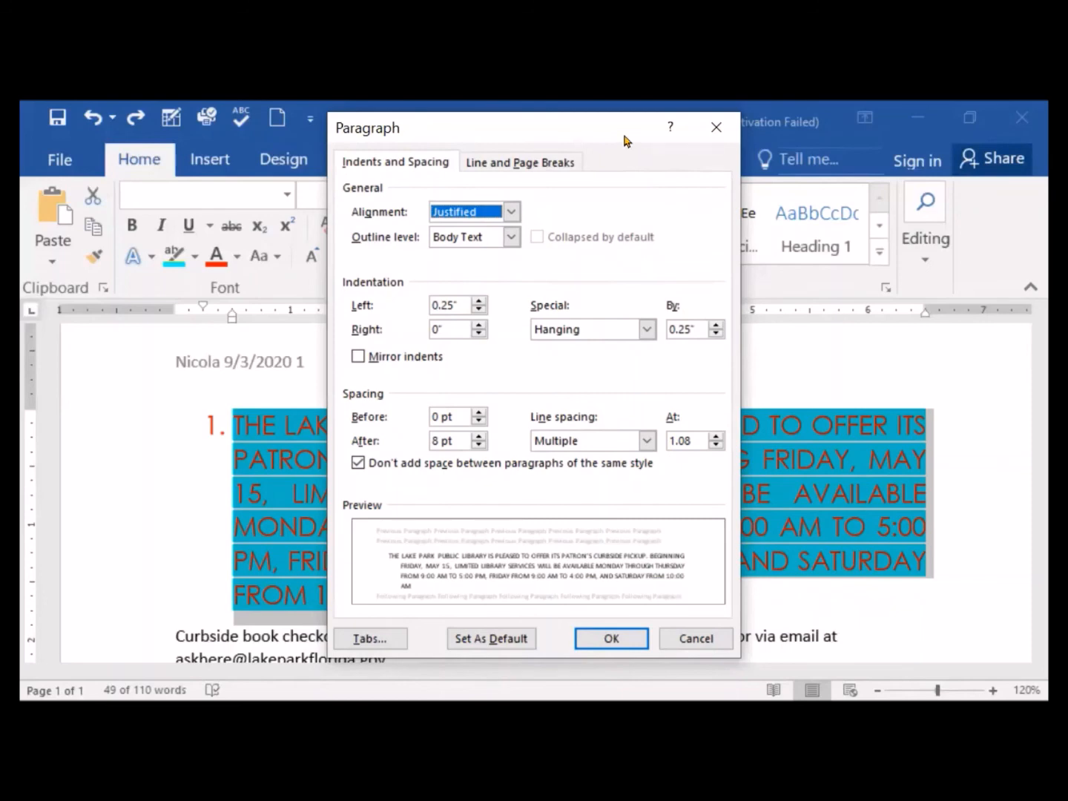
drag(625, 141, 640, 162)
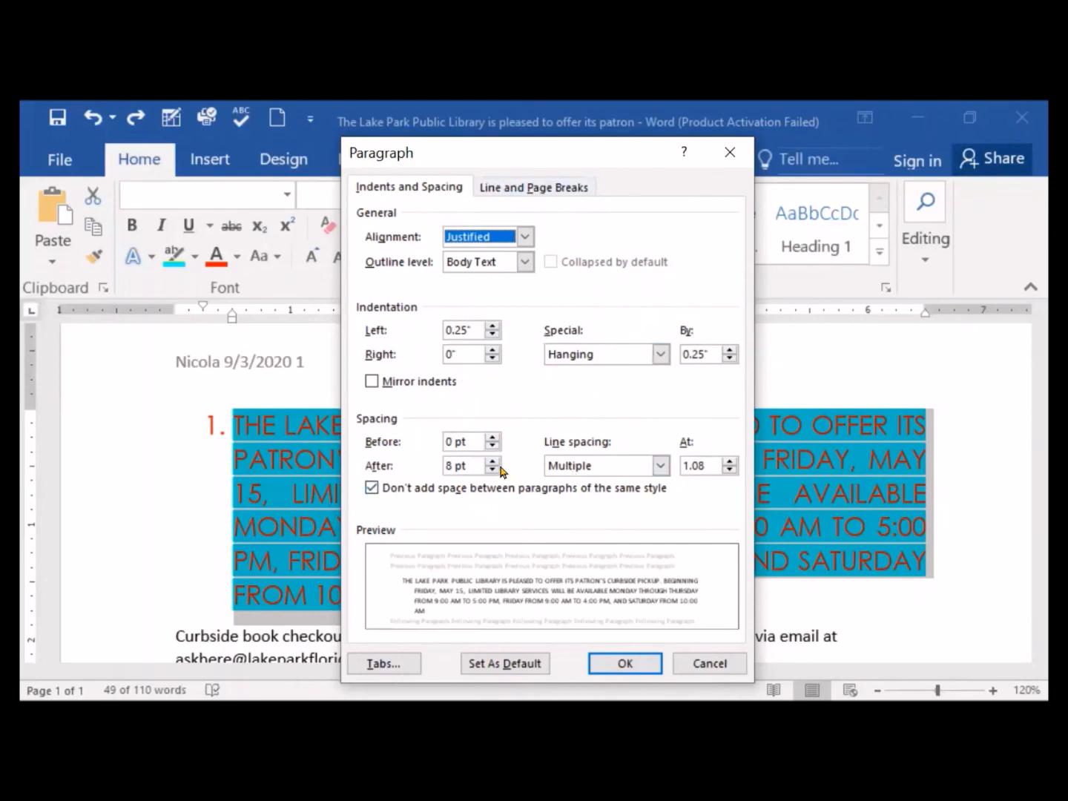
click(660, 466)
click(590, 483)
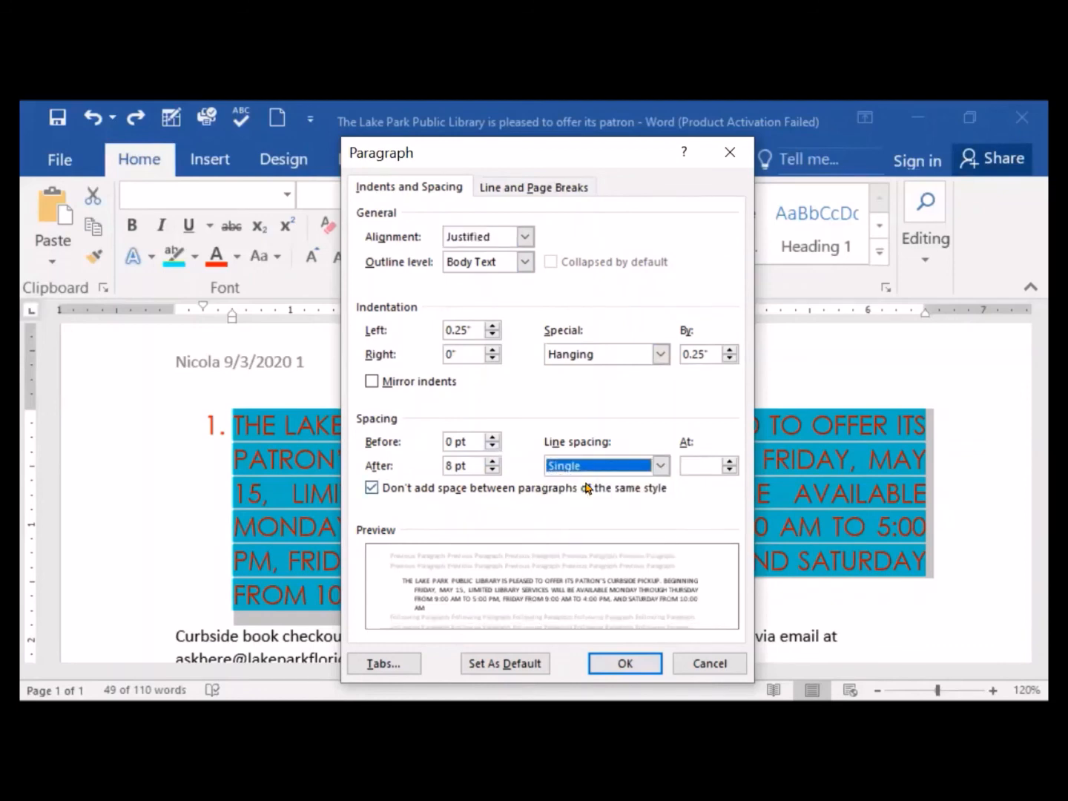
click(660, 466)
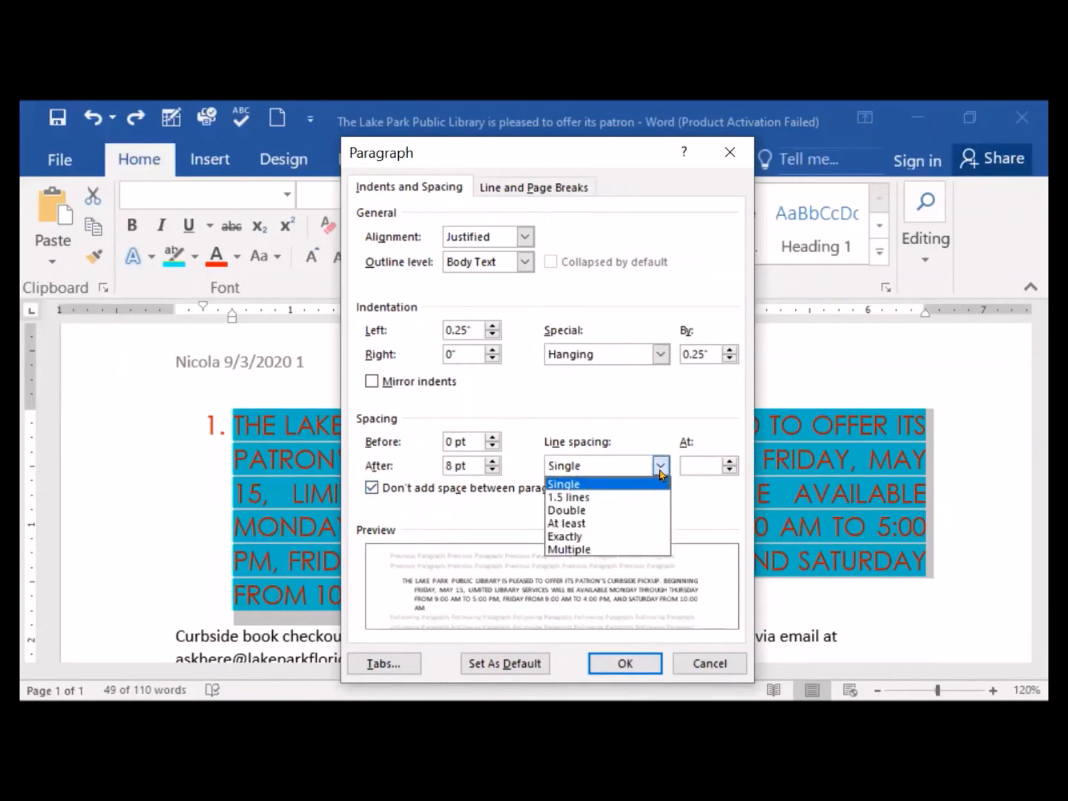
click(606, 497)
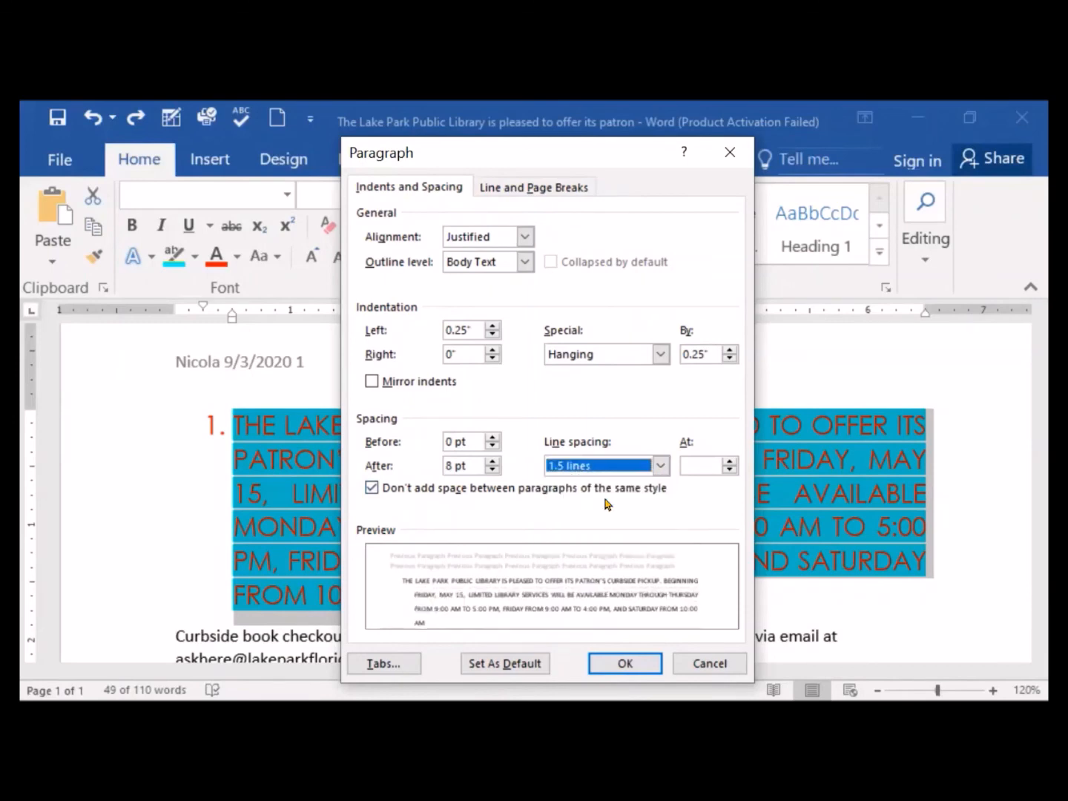
click(659, 468)
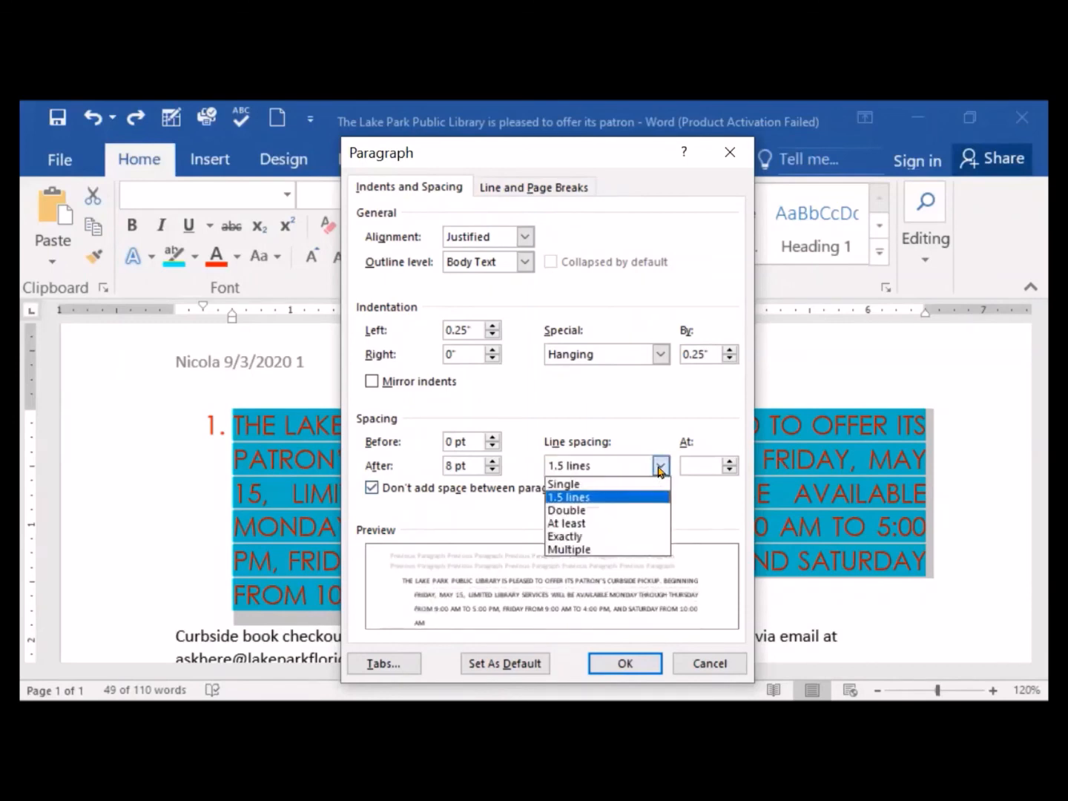
click(614, 511)
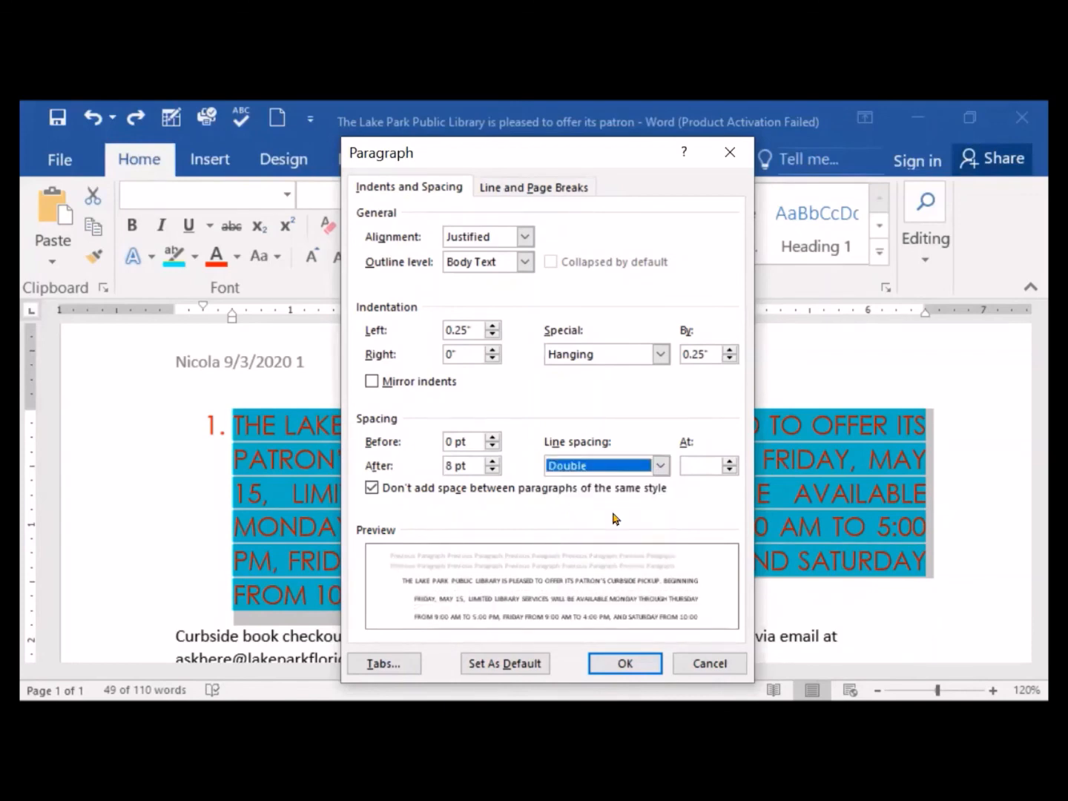
click(659, 466)
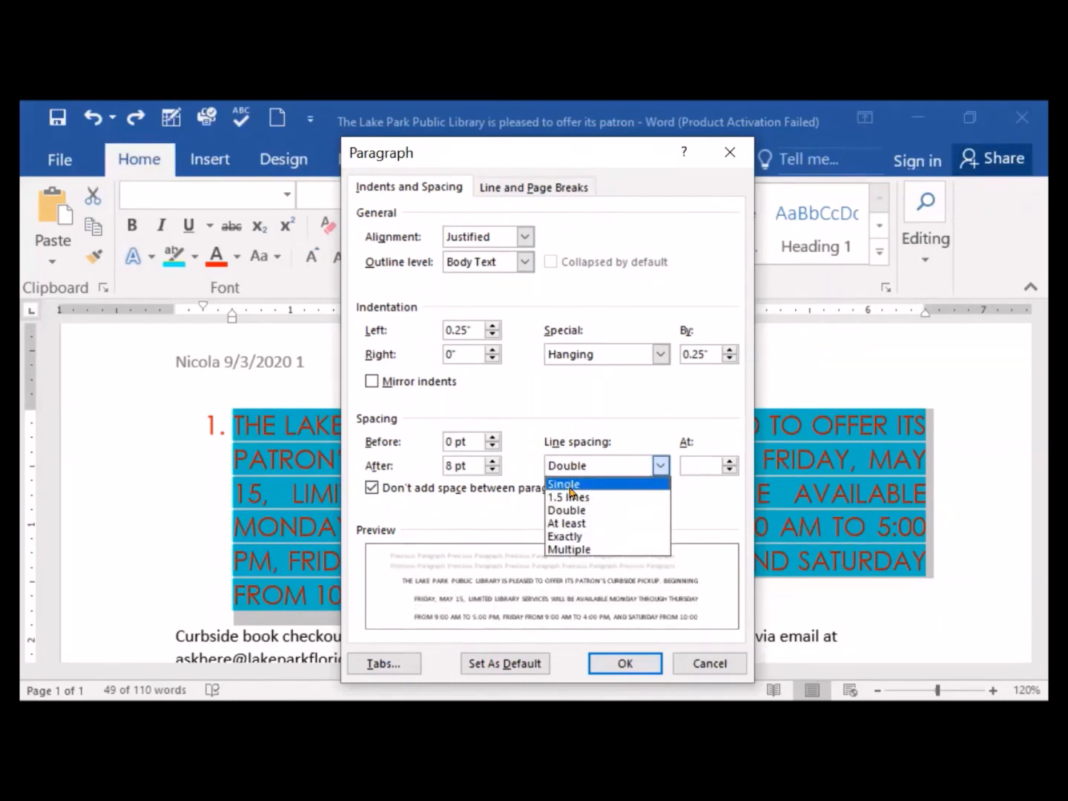
click(570, 511)
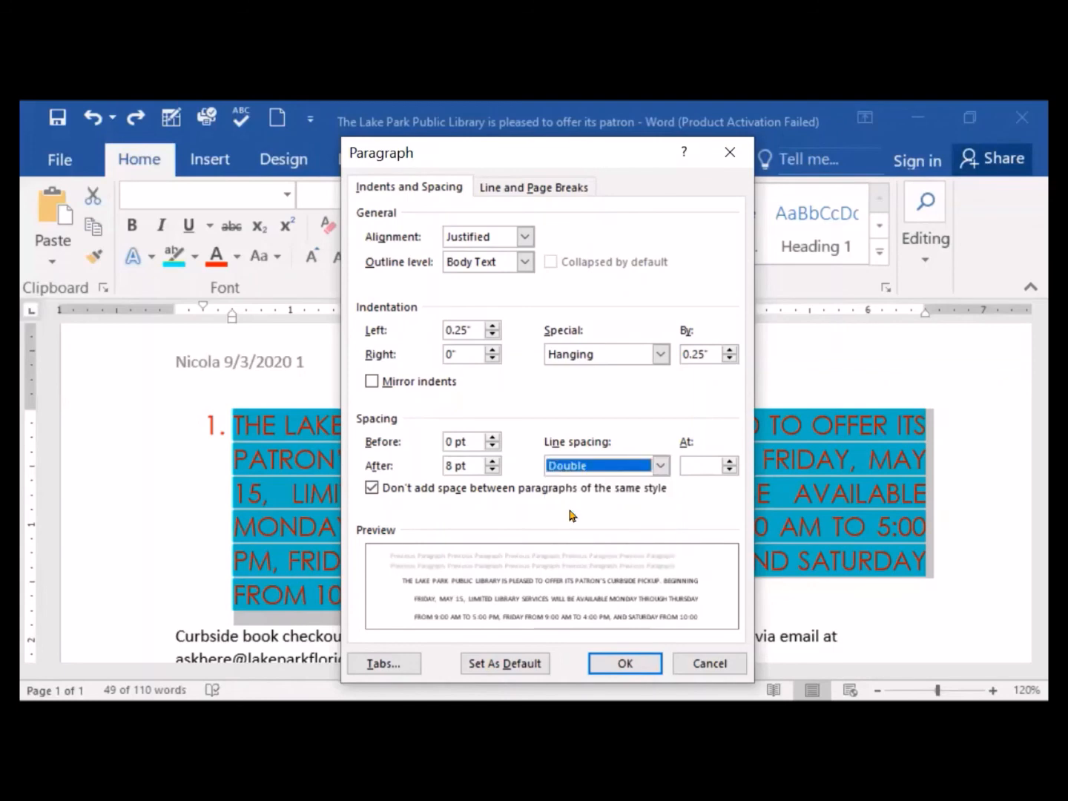
click(625, 665)
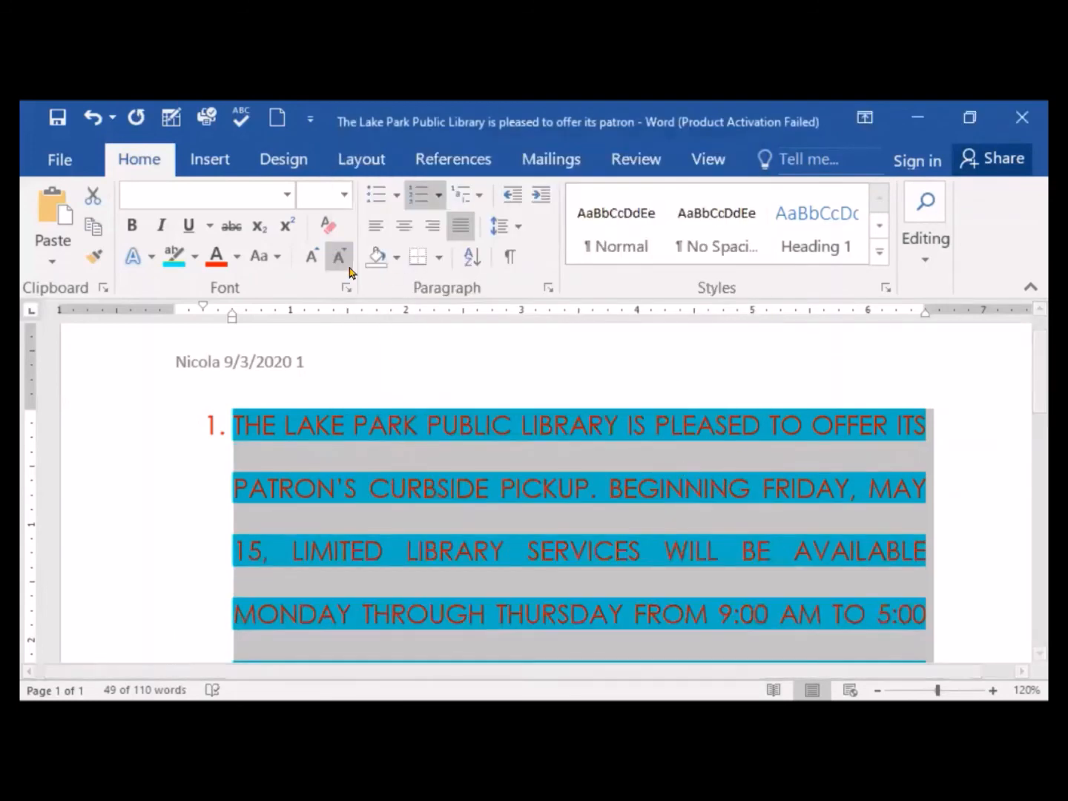
click(92, 119)
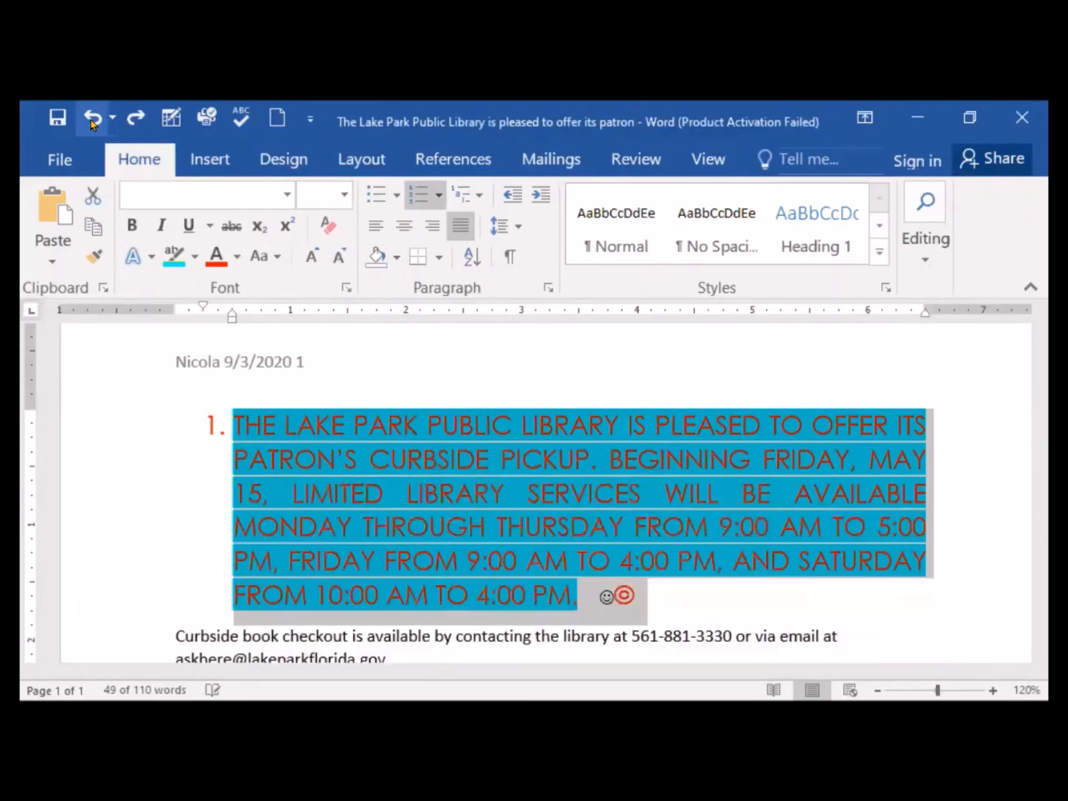
- Review the opening paragraph's indent and spacing settings and the preset line spacing options without changing them
click(546, 289)
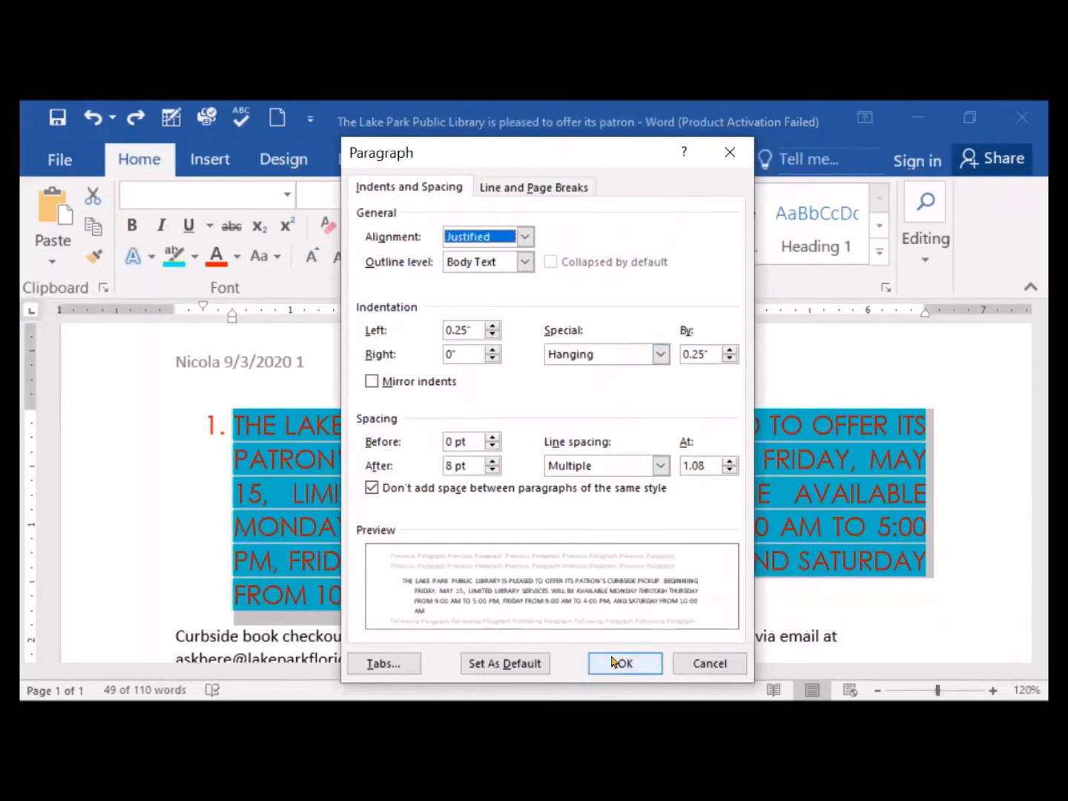
click(613, 663)
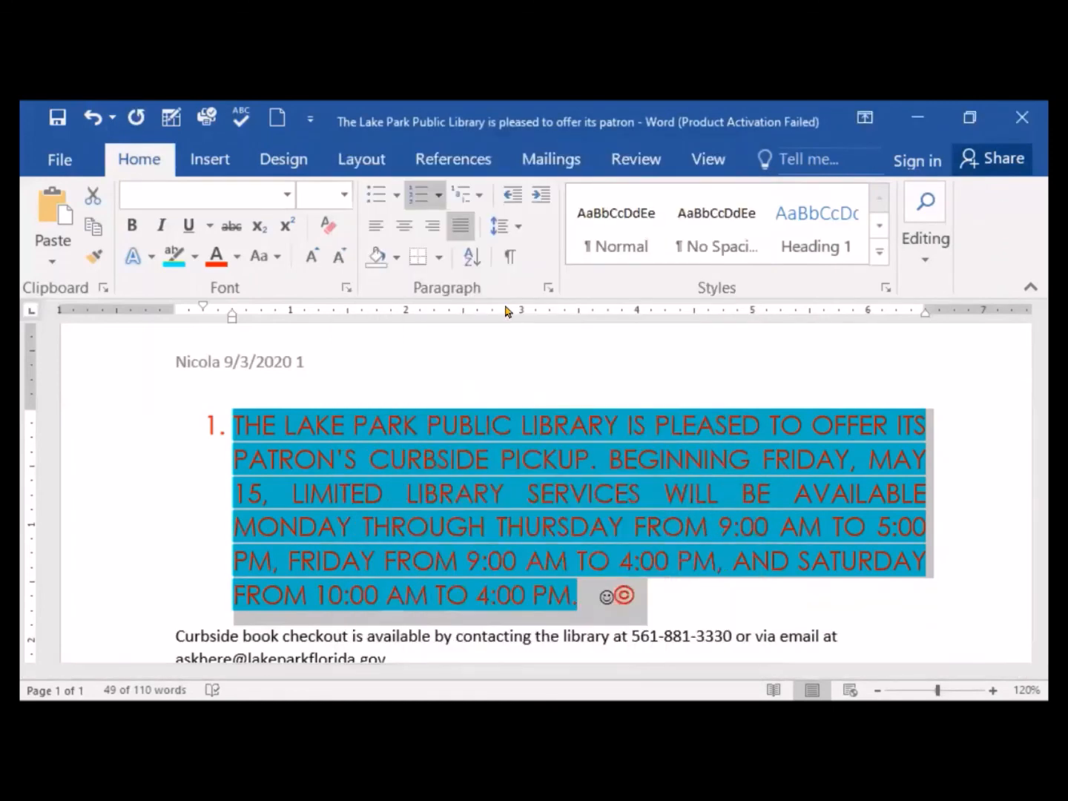
click(517, 230)
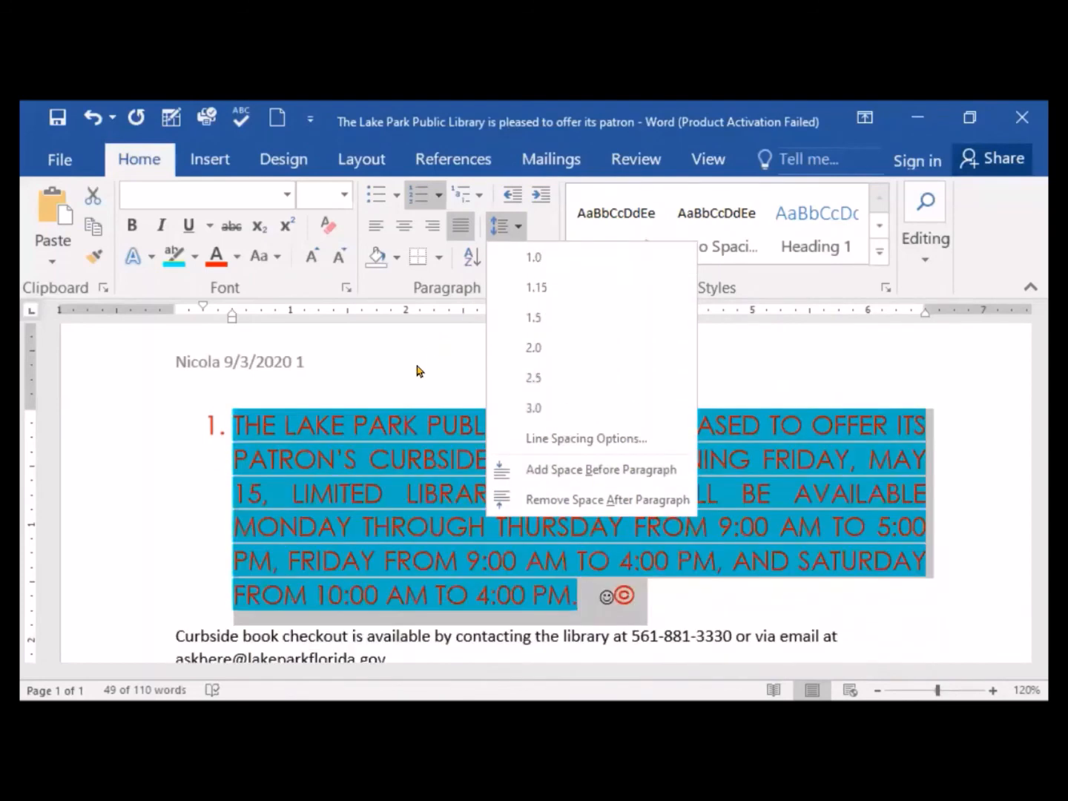
click(417, 366)
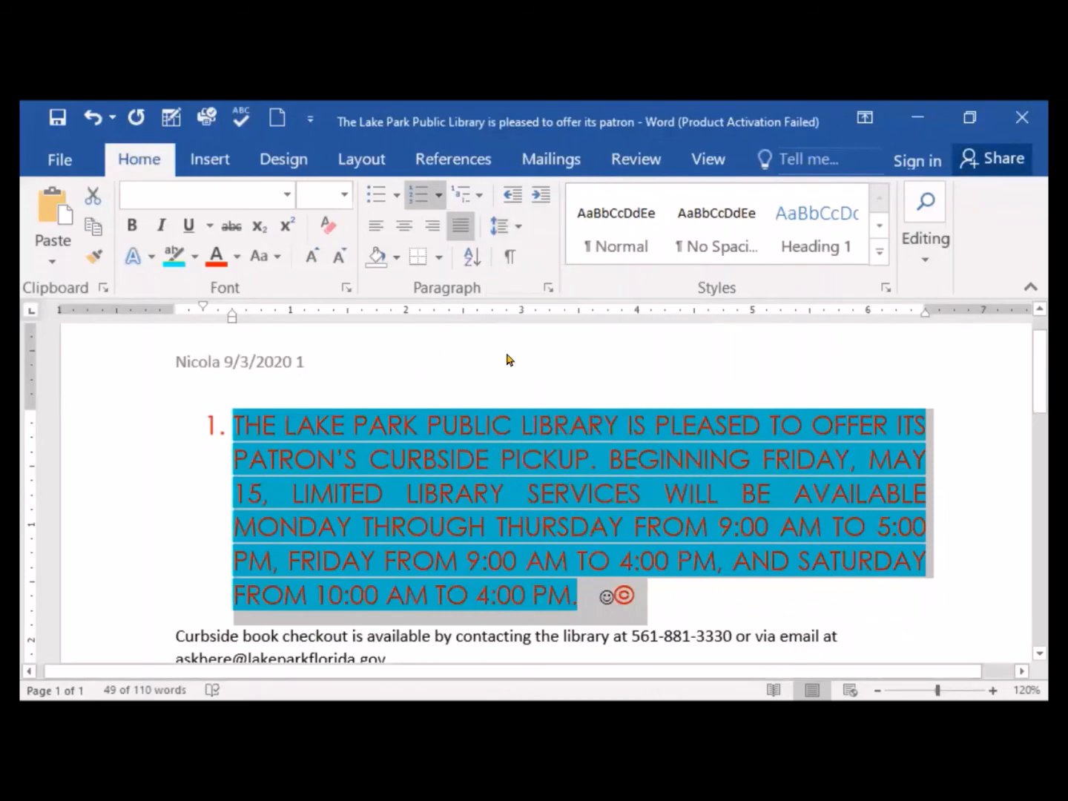